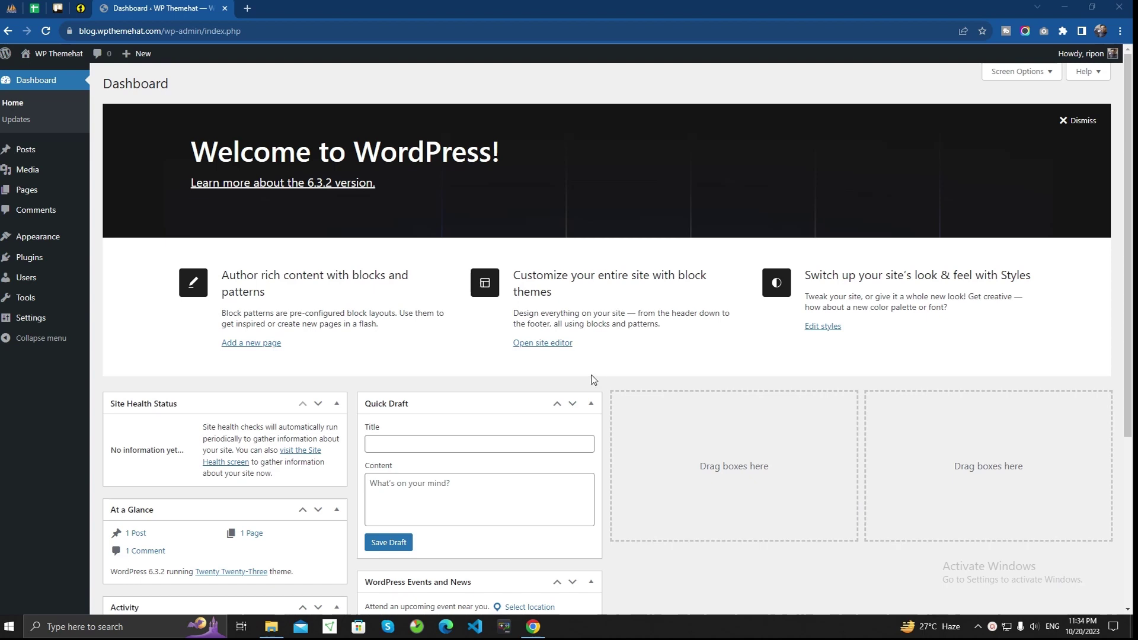
- Switch to File Explorer and extract techbiz-final.zip in the Downloads folder with 7-Zip
click(272, 628)
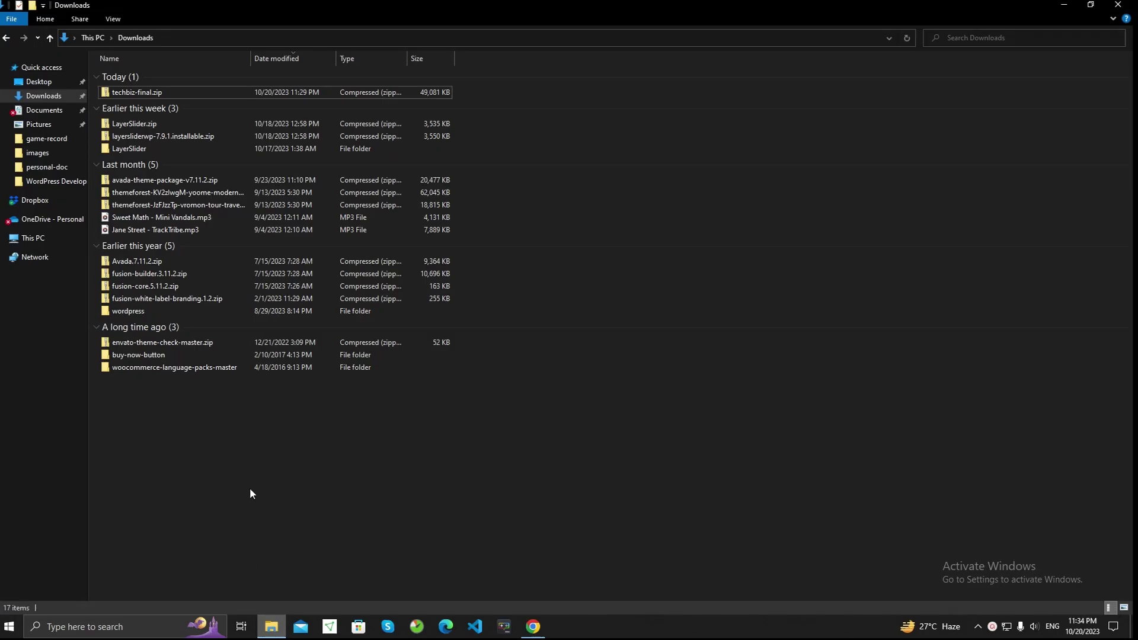
click(188, 94)
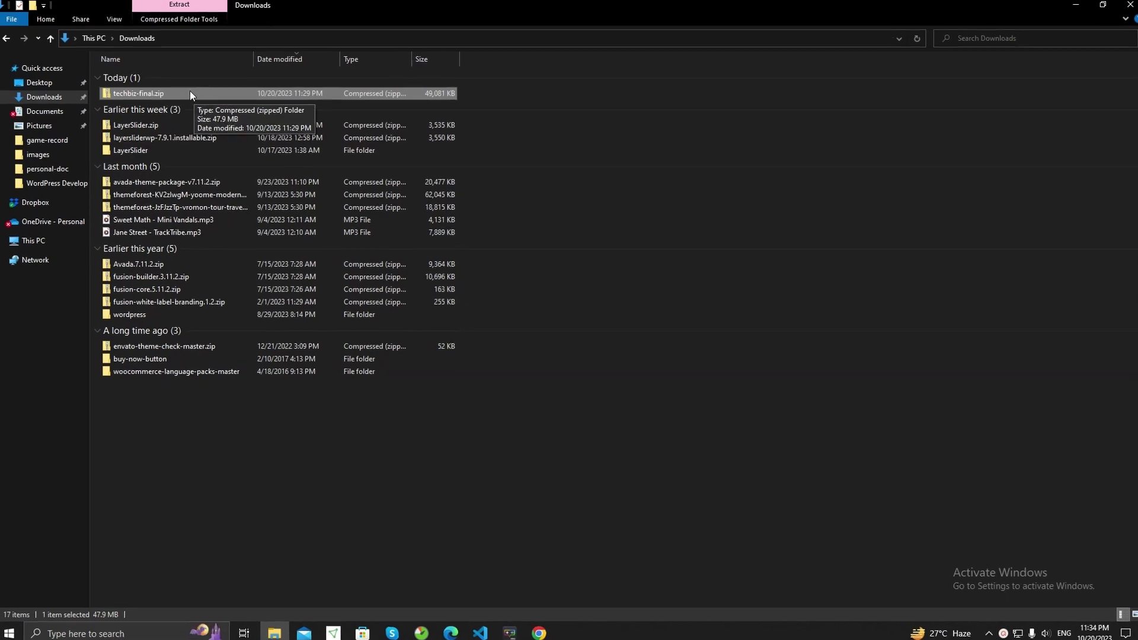
right_click(189, 93)
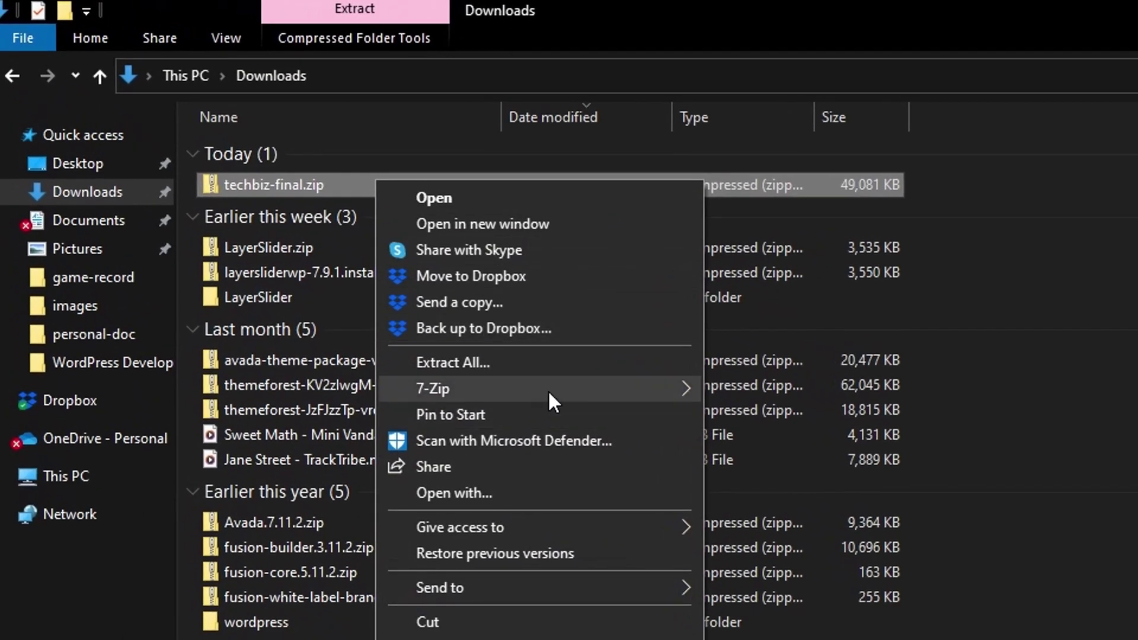
mouse_move(558, 389)
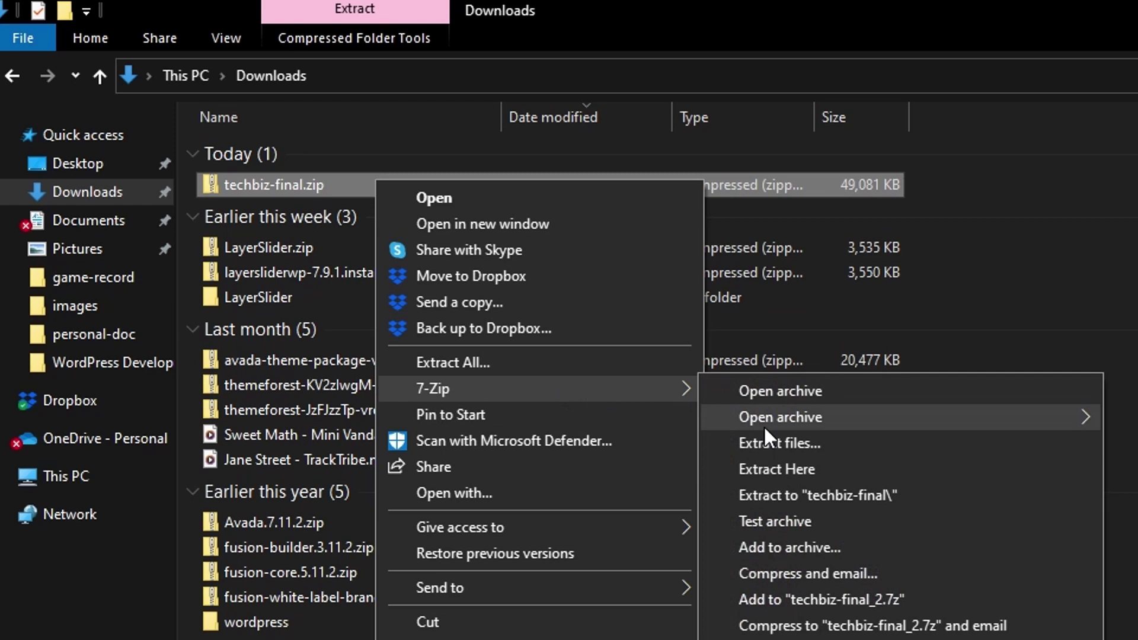
click(800, 466)
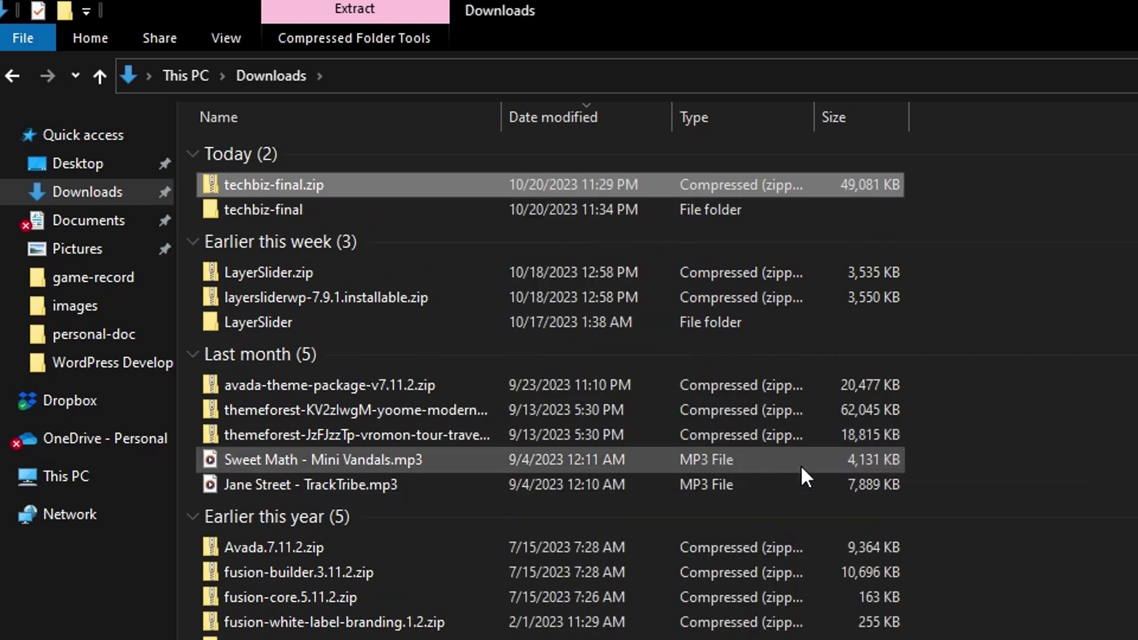
- Open the extracted techbiz-final folder, look over its zip packages and select techbiz.zip
click(349, 213)
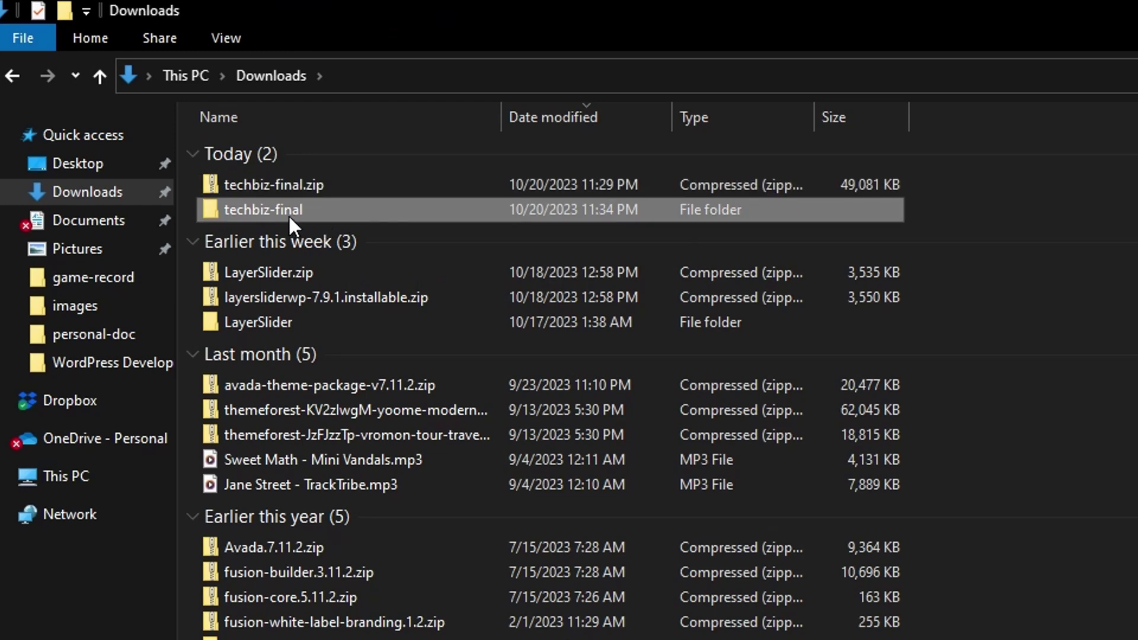
double_click(333, 208)
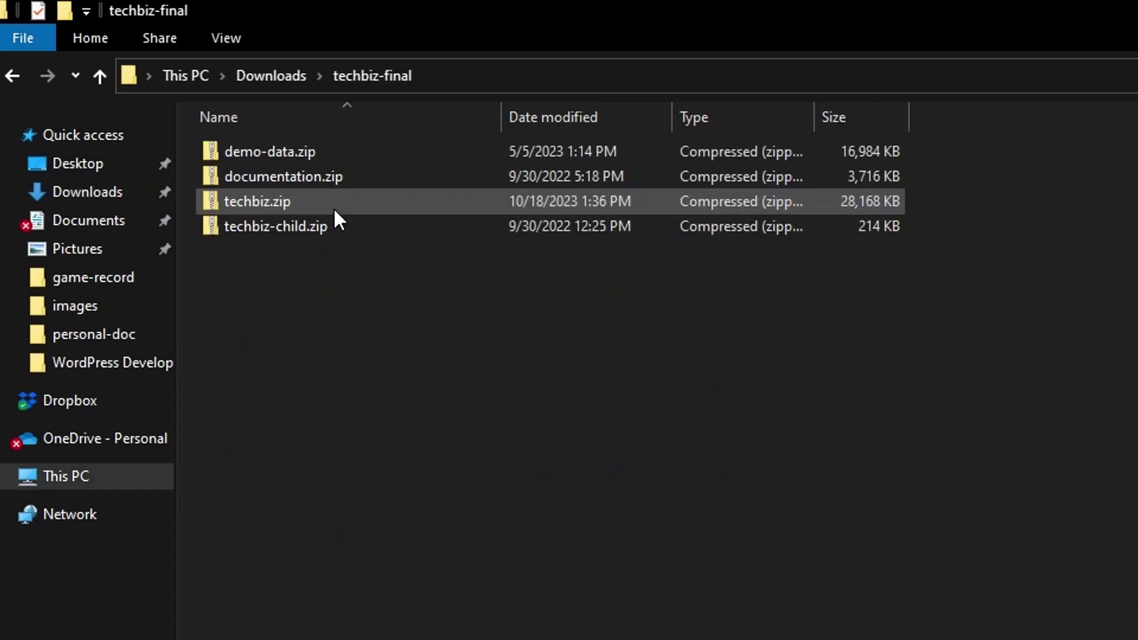
click(340, 148)
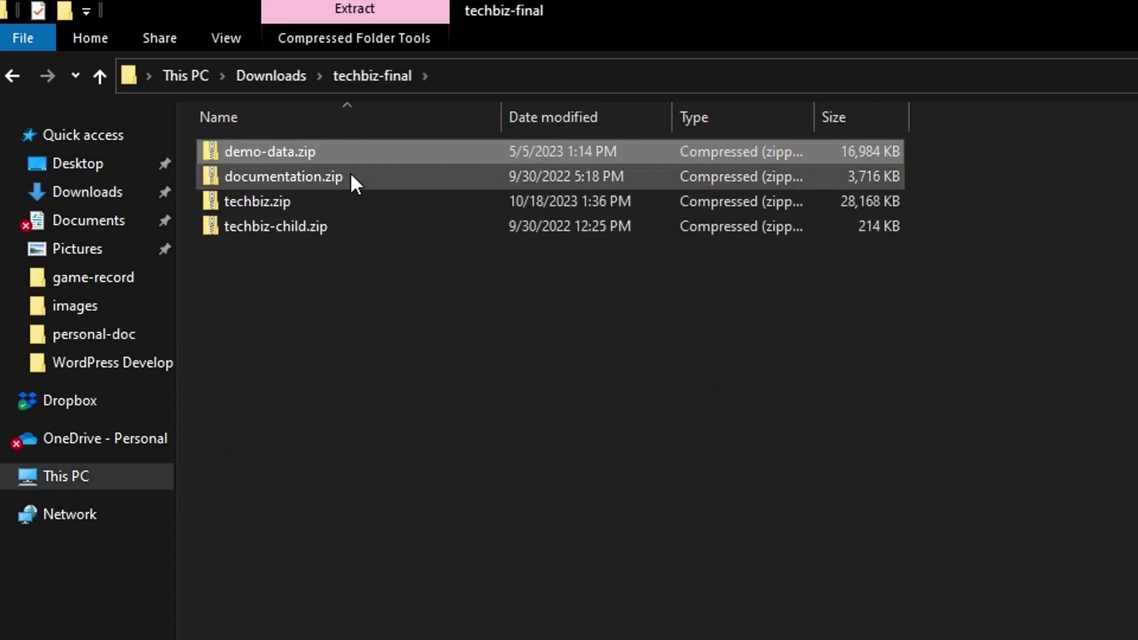
click(349, 173)
click(329, 199)
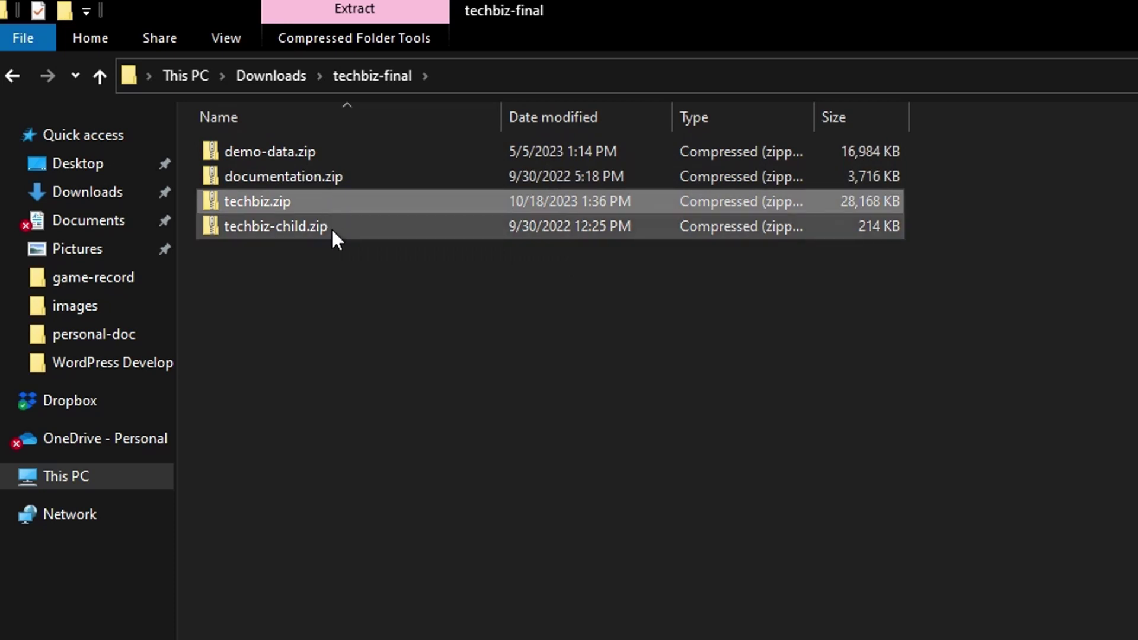
click(309, 226)
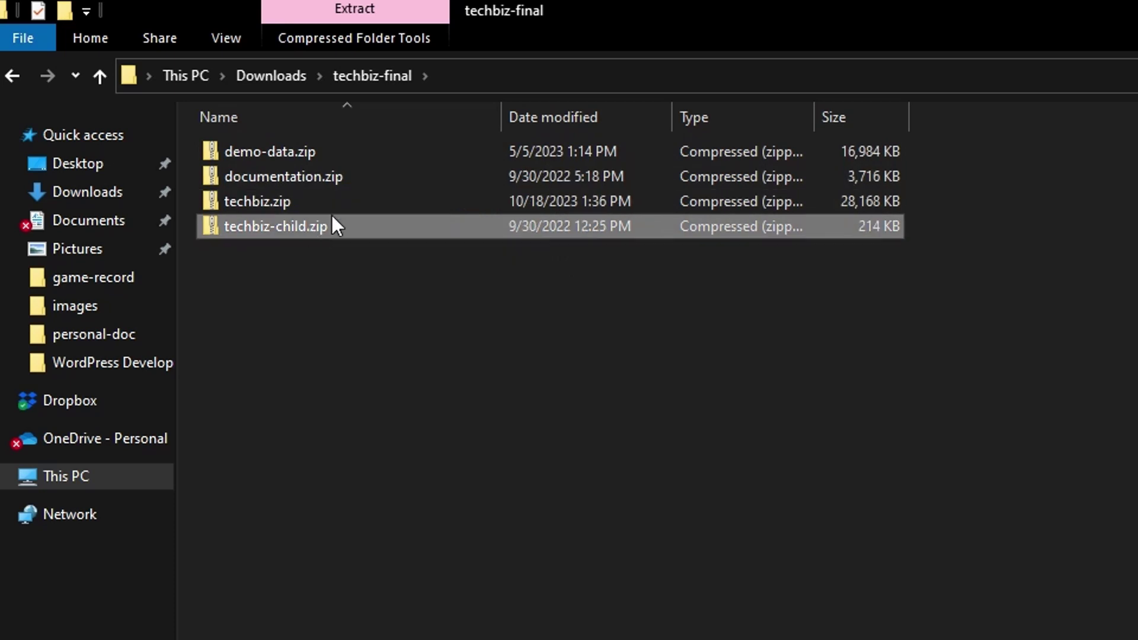
click(363, 199)
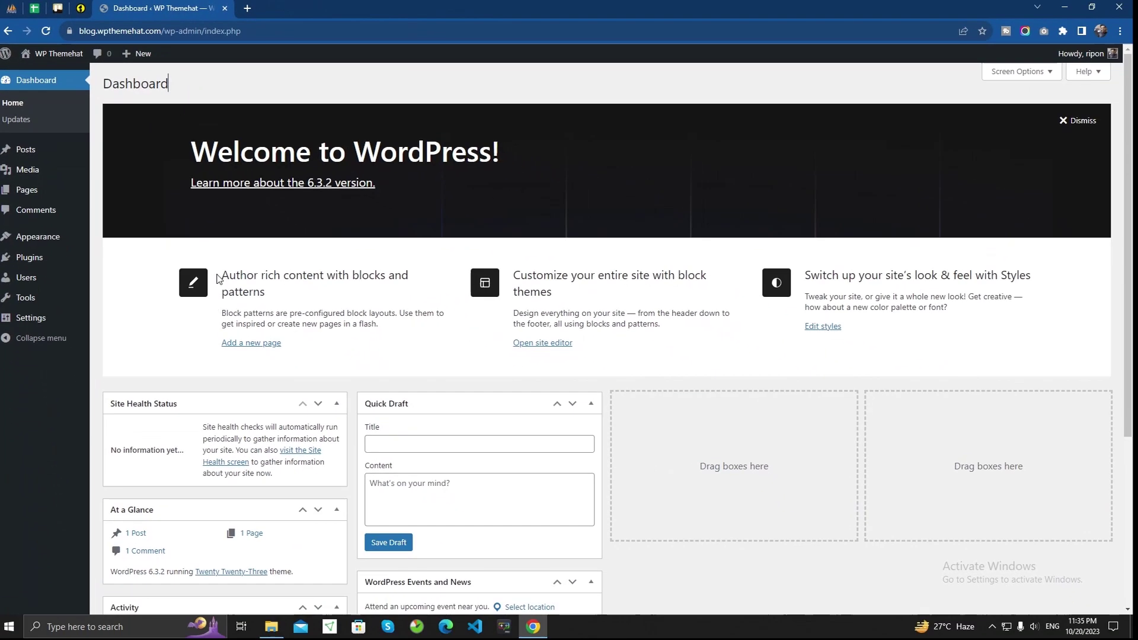
- Switch back to the WordPress dashboard in Chrome and open the theme upload form for adding a new theme
scroll(393, 311, down, 1)
scroll(393, 311, up, 1)
mouse_move(49, 242)
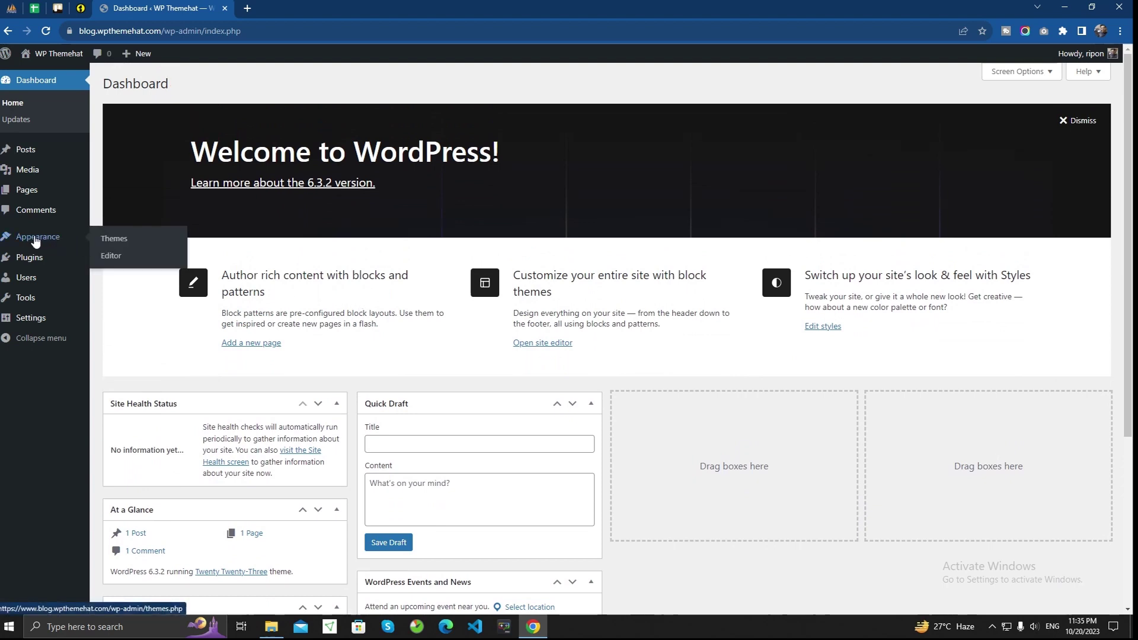
click(114, 243)
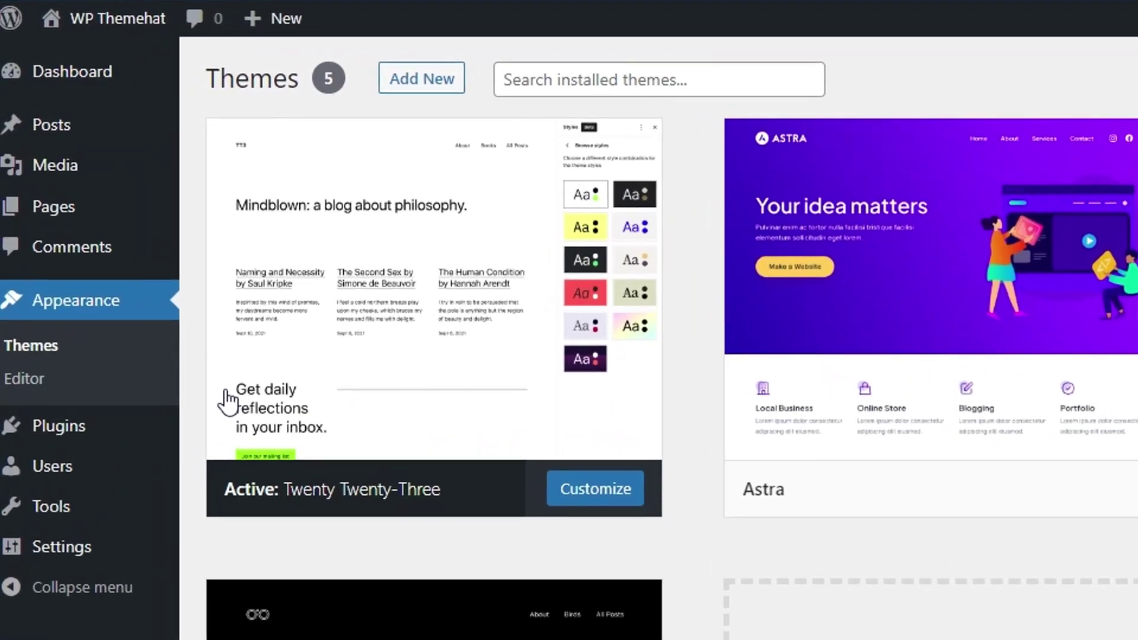
click(419, 84)
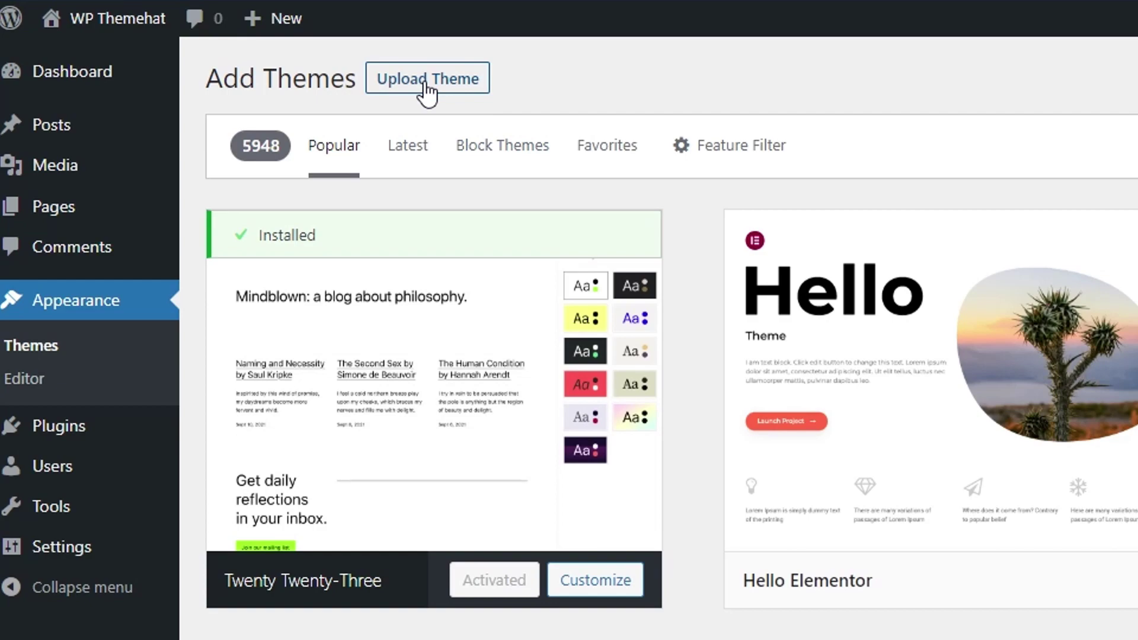
click(427, 92)
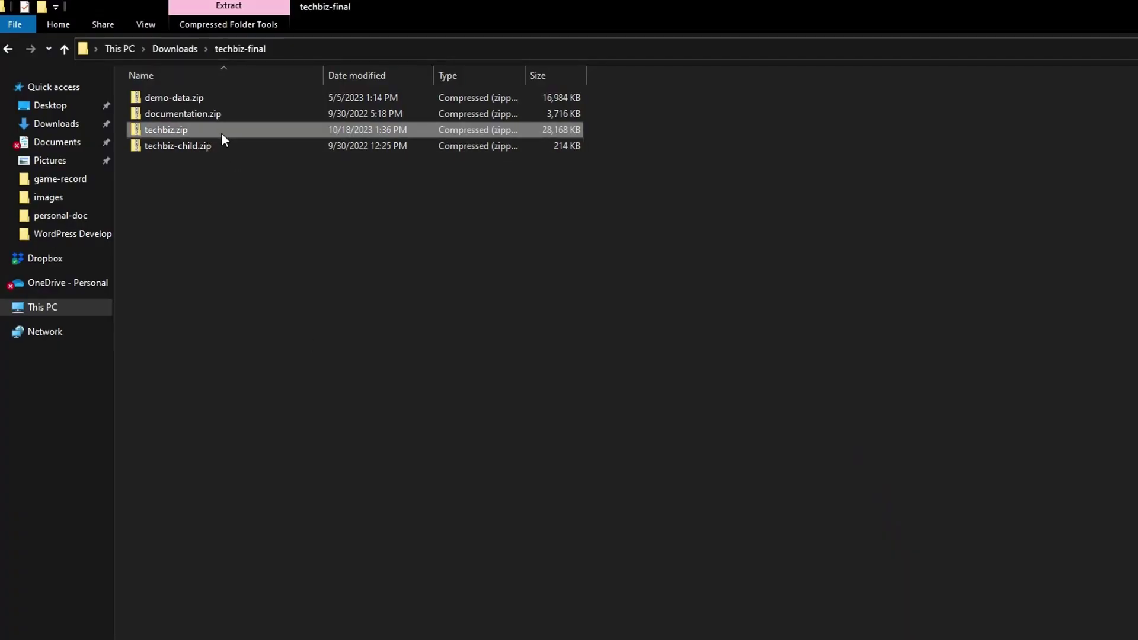
- Supply techbiz.zip from the techbiz-final folder as the theme file, then install and activate the theme
drag(196, 130, 536, 196)
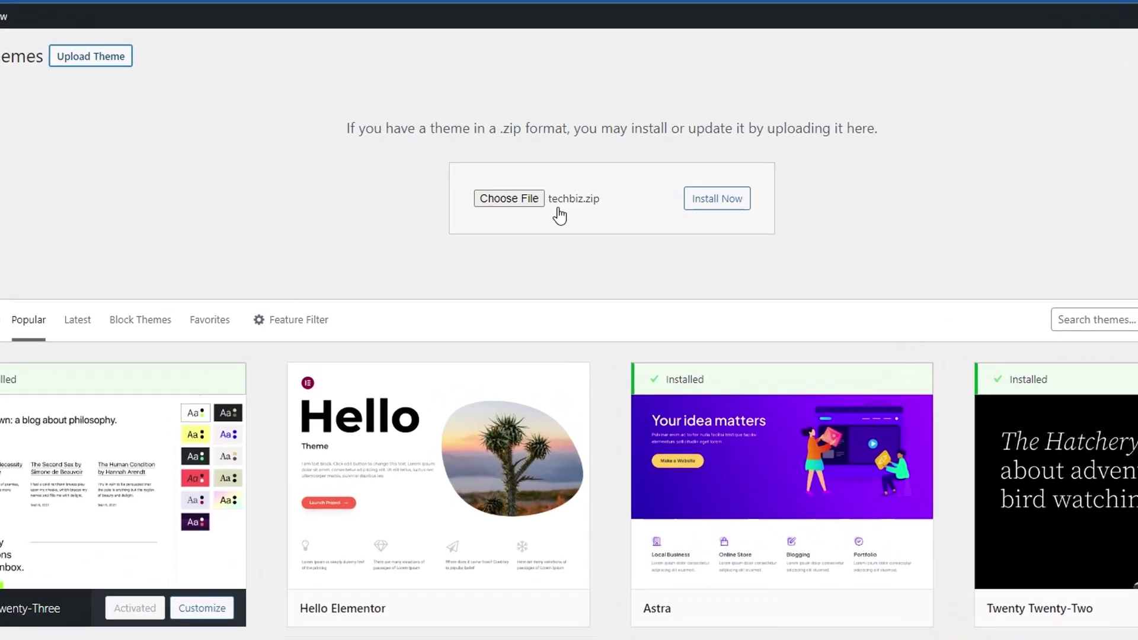
click(721, 203)
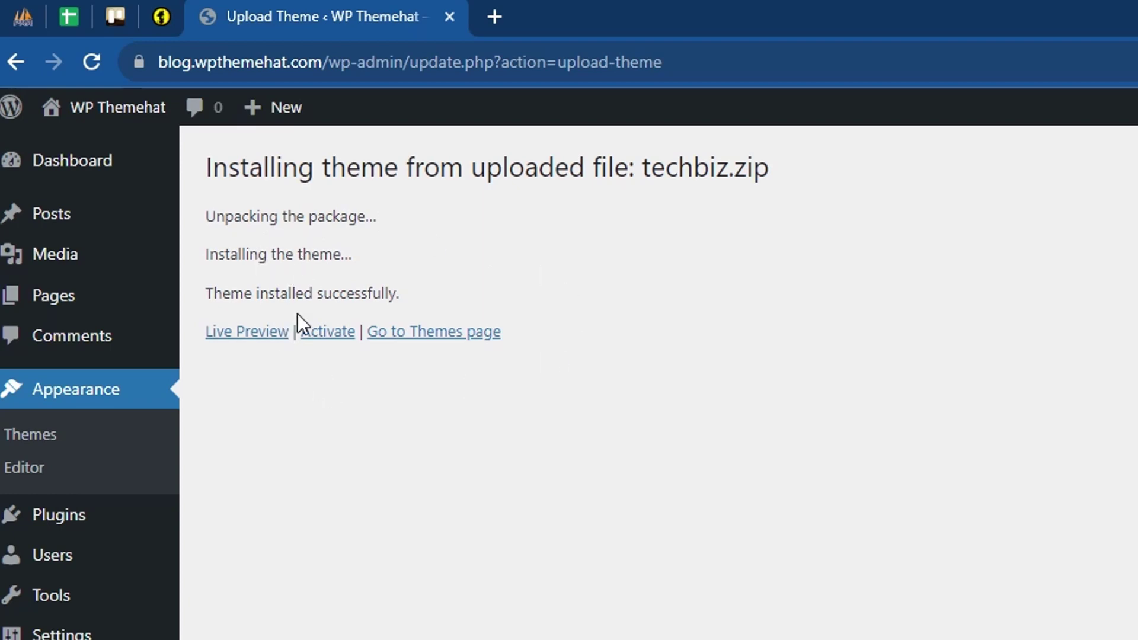
click(331, 335)
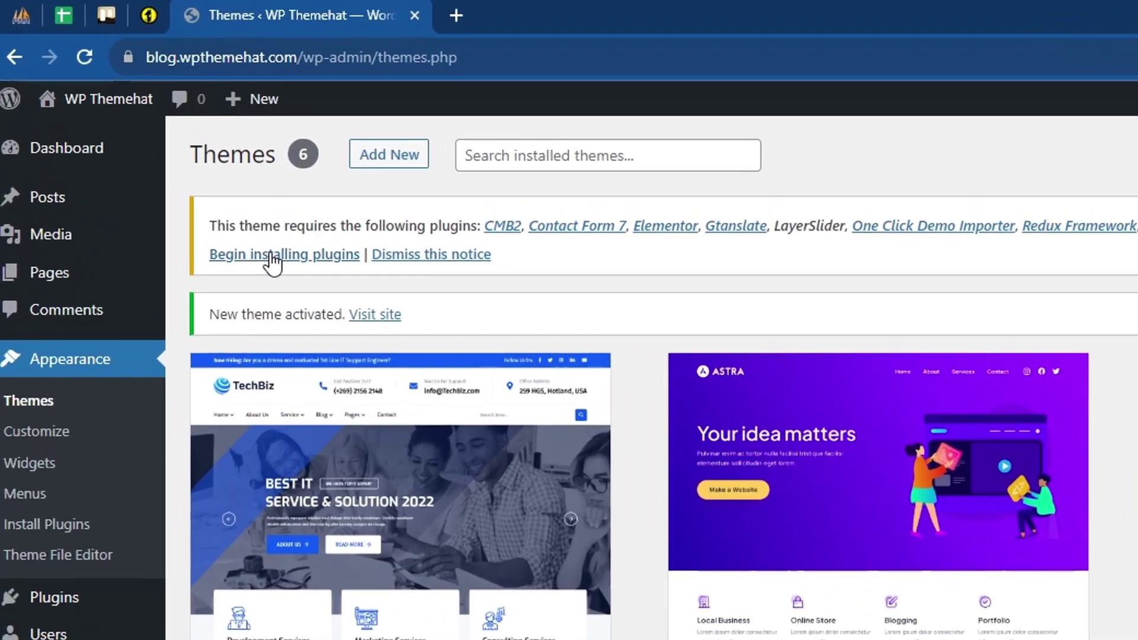
- Begin installing the theme's required plugins and bulk-install all 12 of them
click(148, 138)
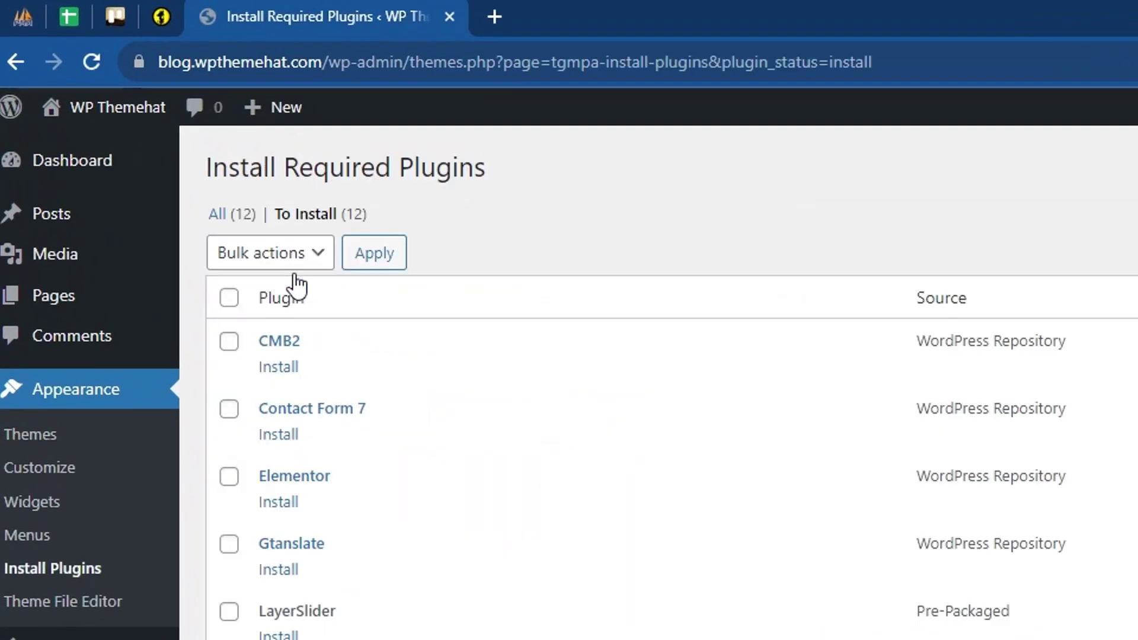
scroll(257, 300, down, 2)
scroll(125, 144, up, 1)
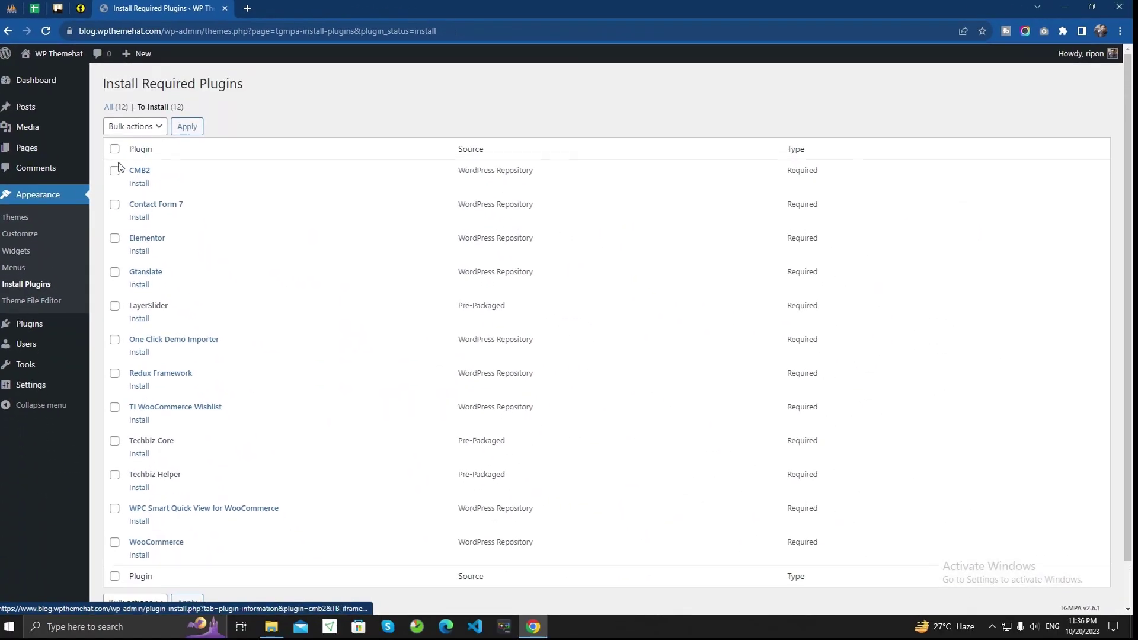
click(115, 149)
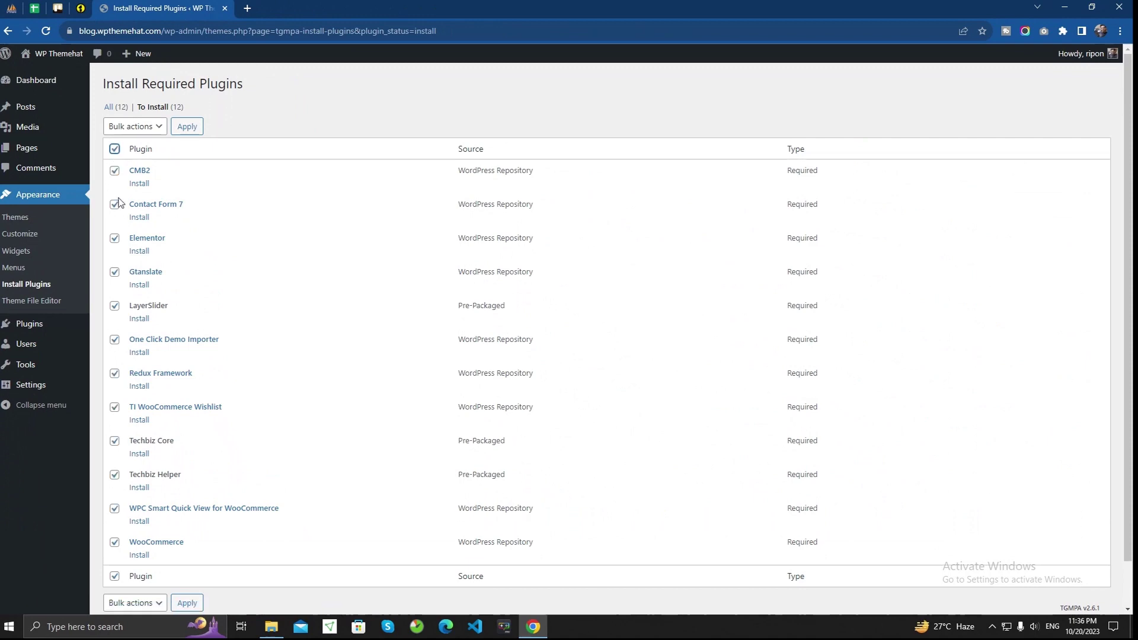
click(145, 127)
click(169, 188)
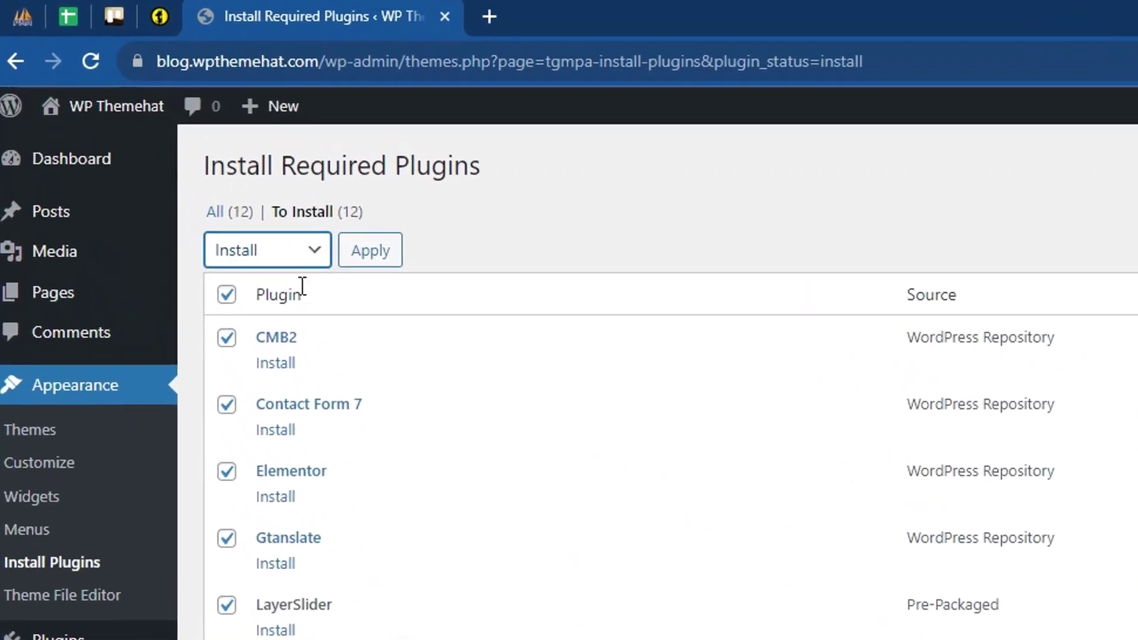
click(226, 157)
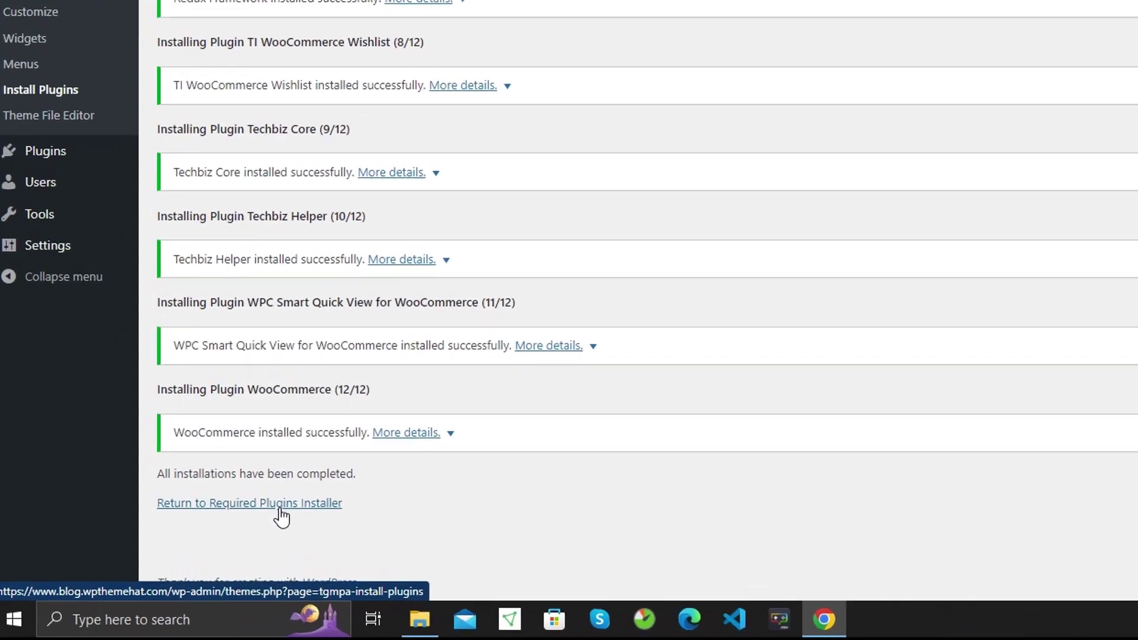
- Return to the required plugins installer and bulk-activate all the installed plugins
click(181, 557)
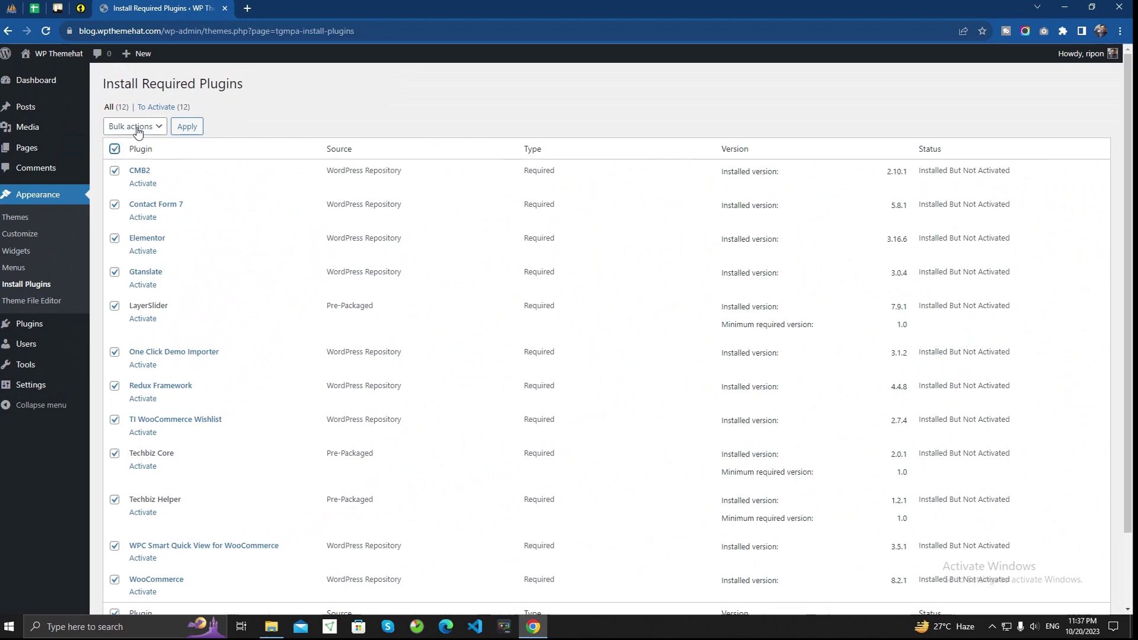
click(140, 126)
click(138, 170)
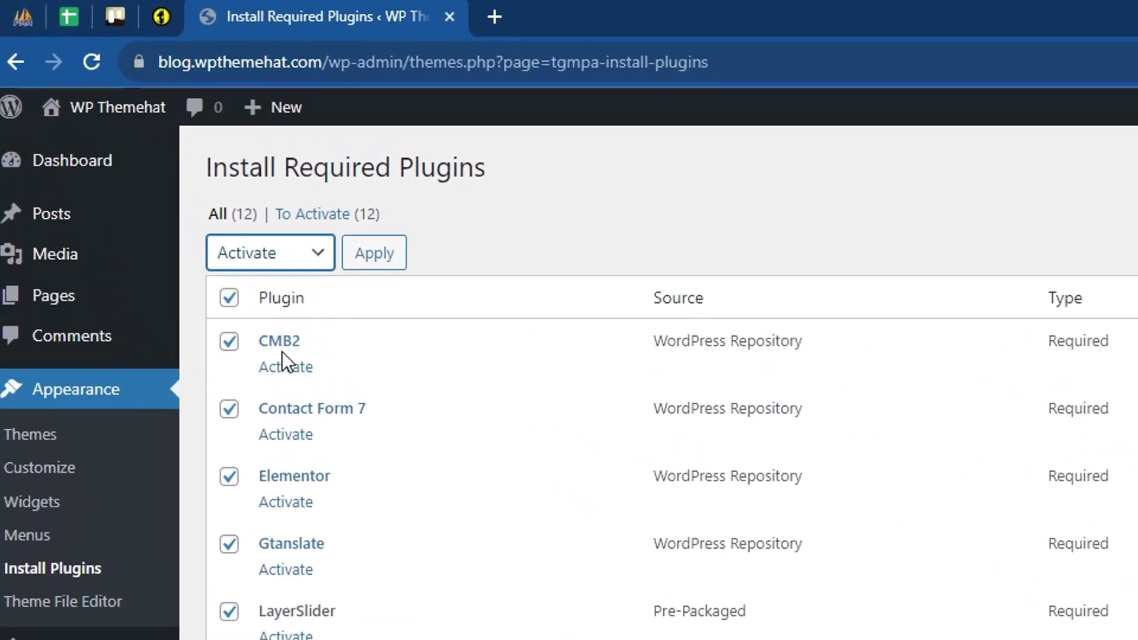
click(369, 260)
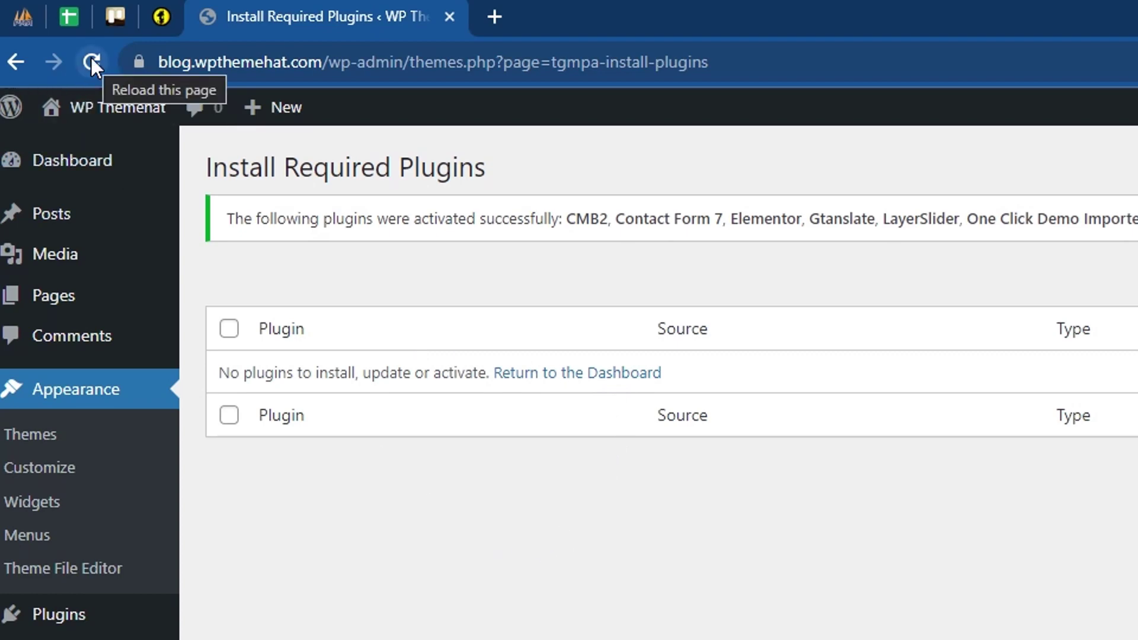
- Return to the dashboard, closing Elementor's setup wizard, and look over the admin menu and dashboard content
click(75, 169)
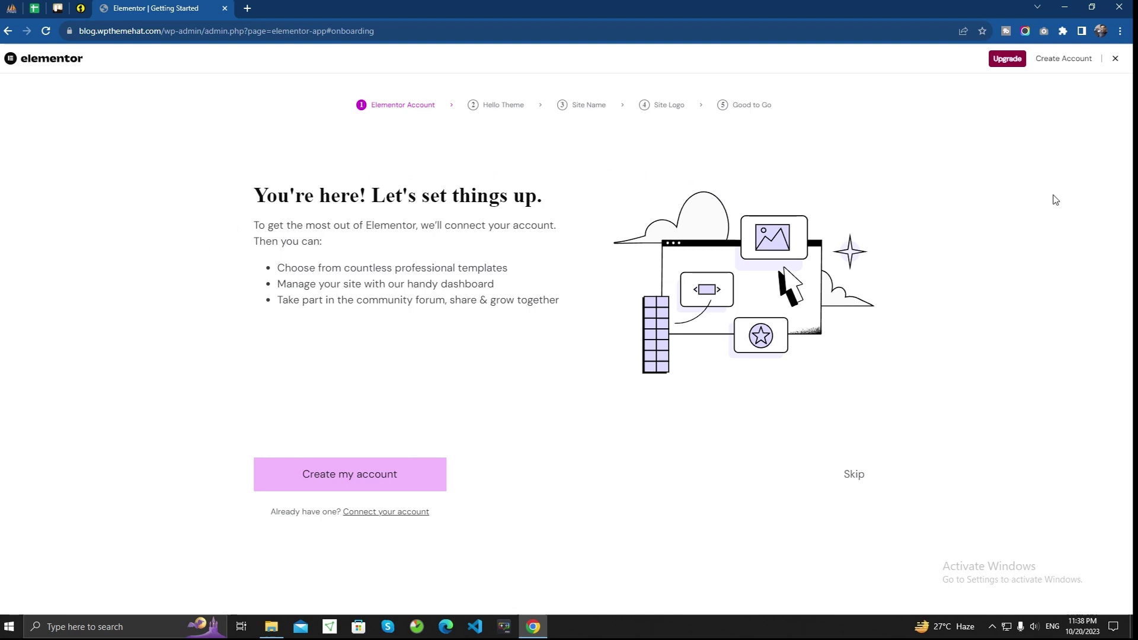
click(1115, 60)
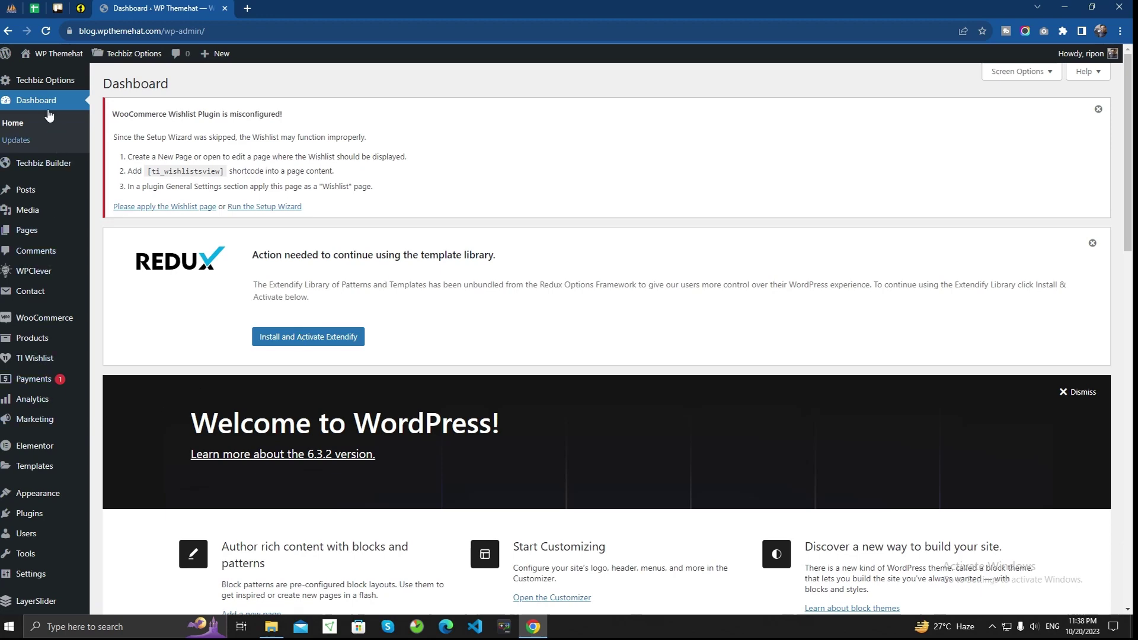
scroll(47, 415, down, 4)
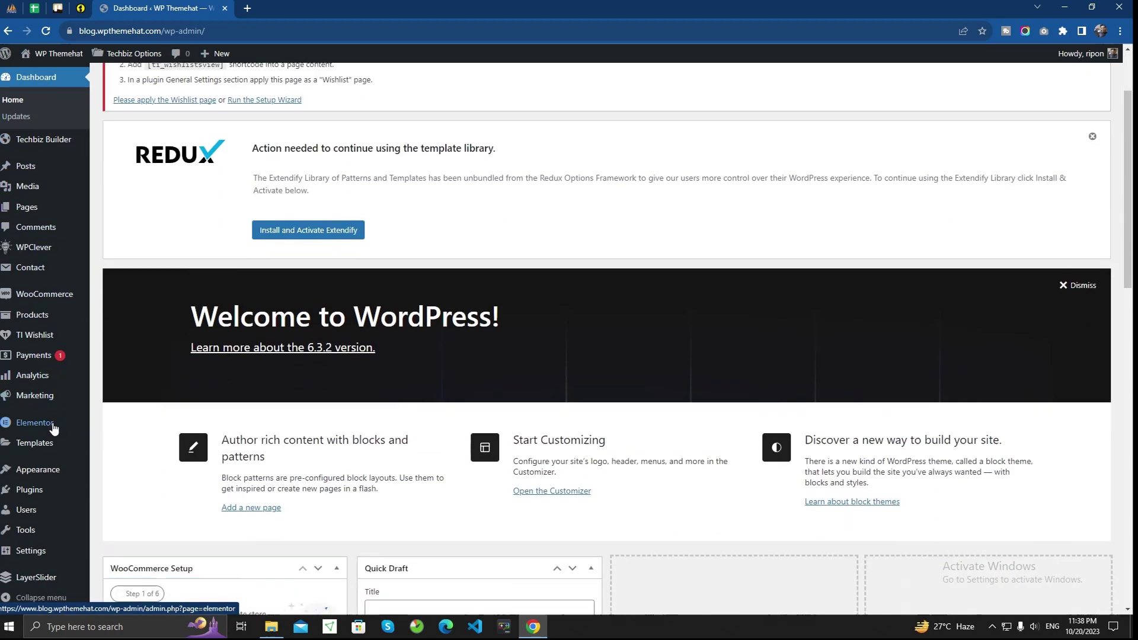
scroll(30, 355, up, 3)
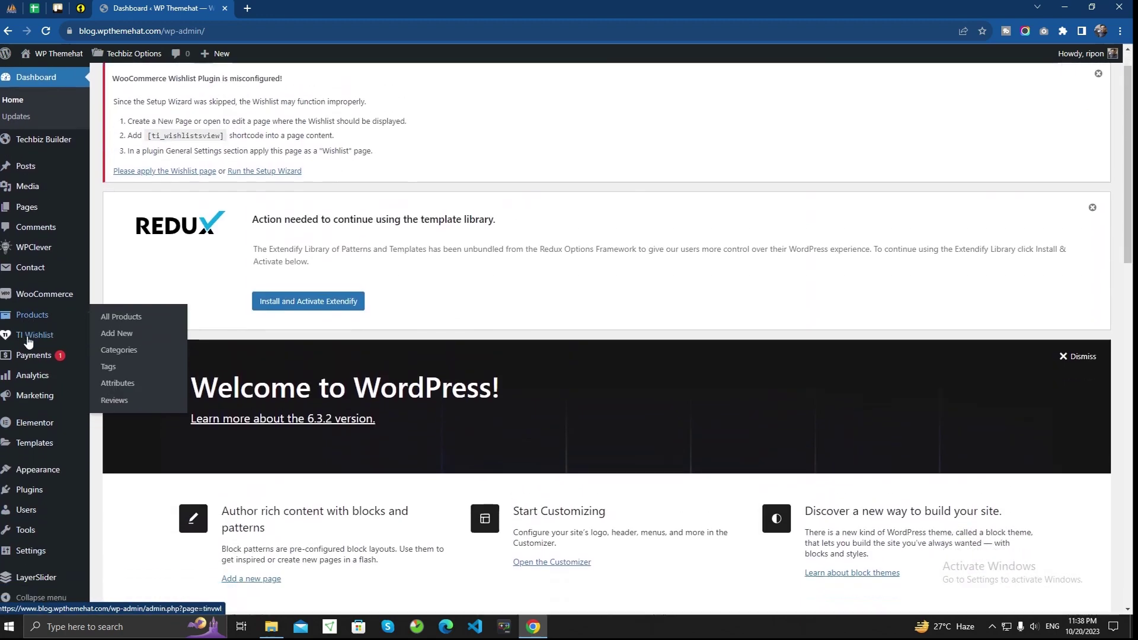
scroll(26, 397, down, 3)
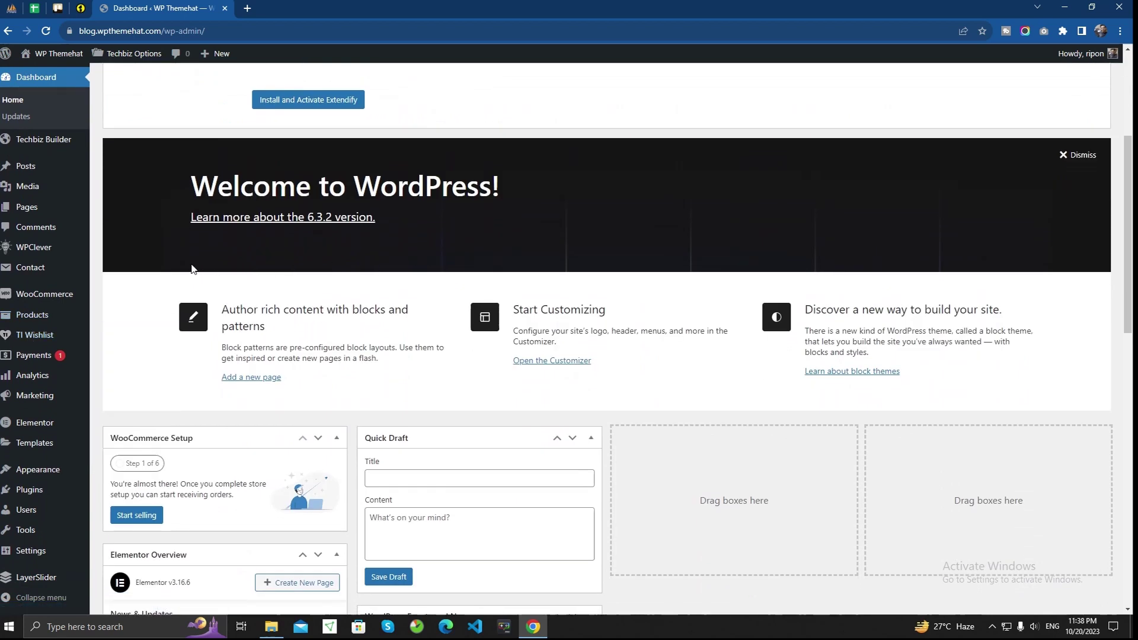
- Open the live site in a new browser tab and look over its front page
mouse_move(49, 59)
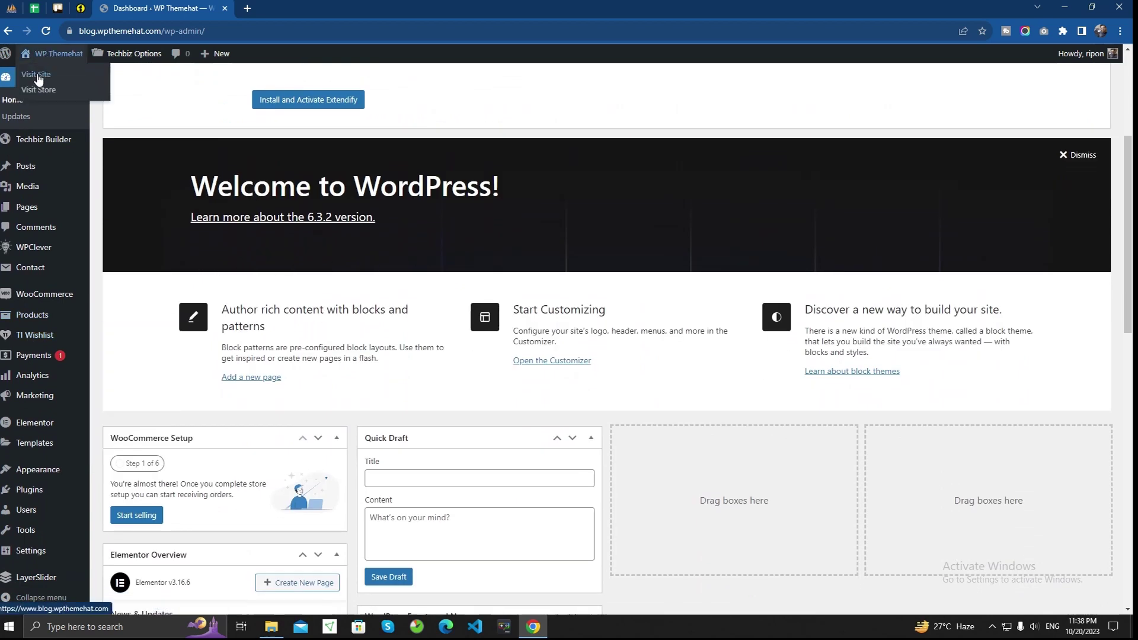
right_click(36, 78)
click(83, 85)
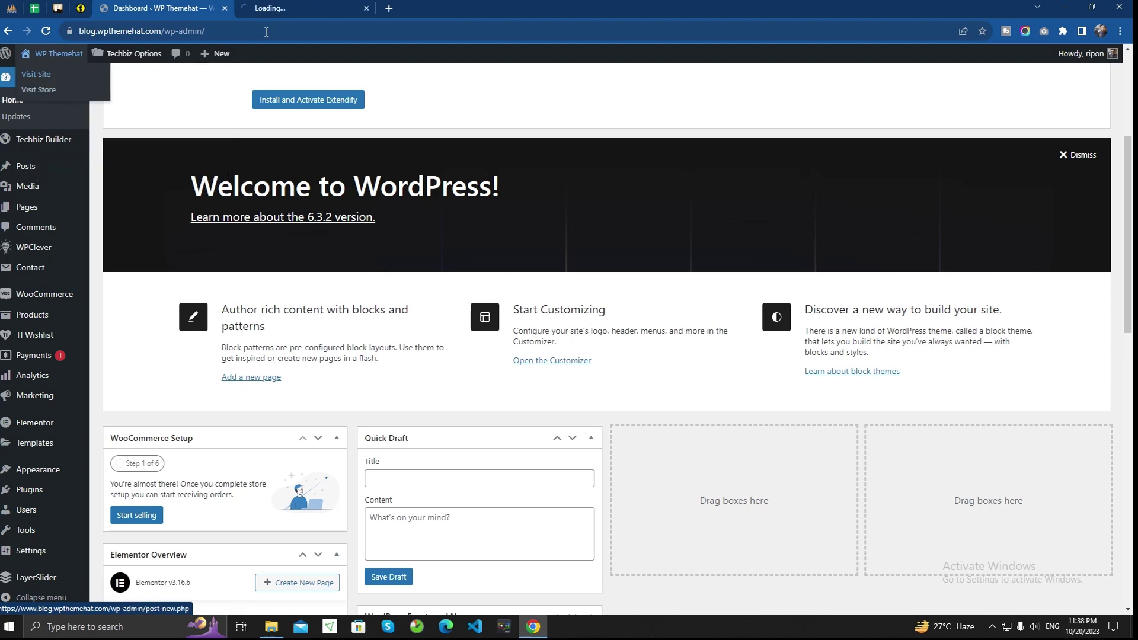
click(287, 8)
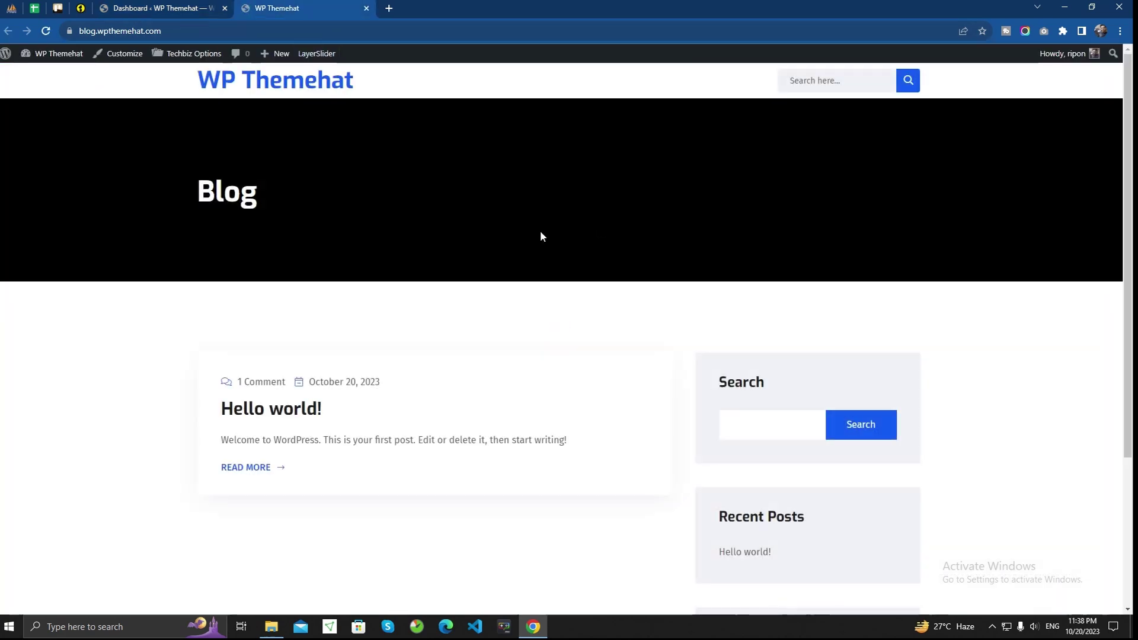
scroll(525, 231, down, 4)
scroll(512, 229, up, 3)
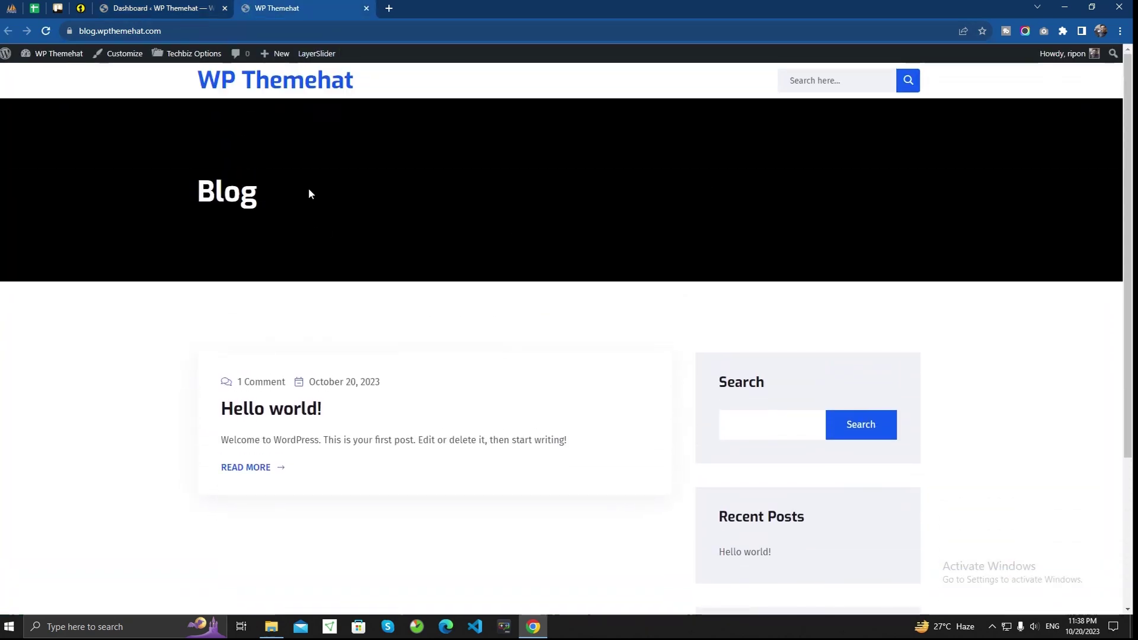
- Open the Hello world! post from the blog front page, look through it and its comment, and return to the front page
click(782, 87)
click(713, 108)
click(280, 403)
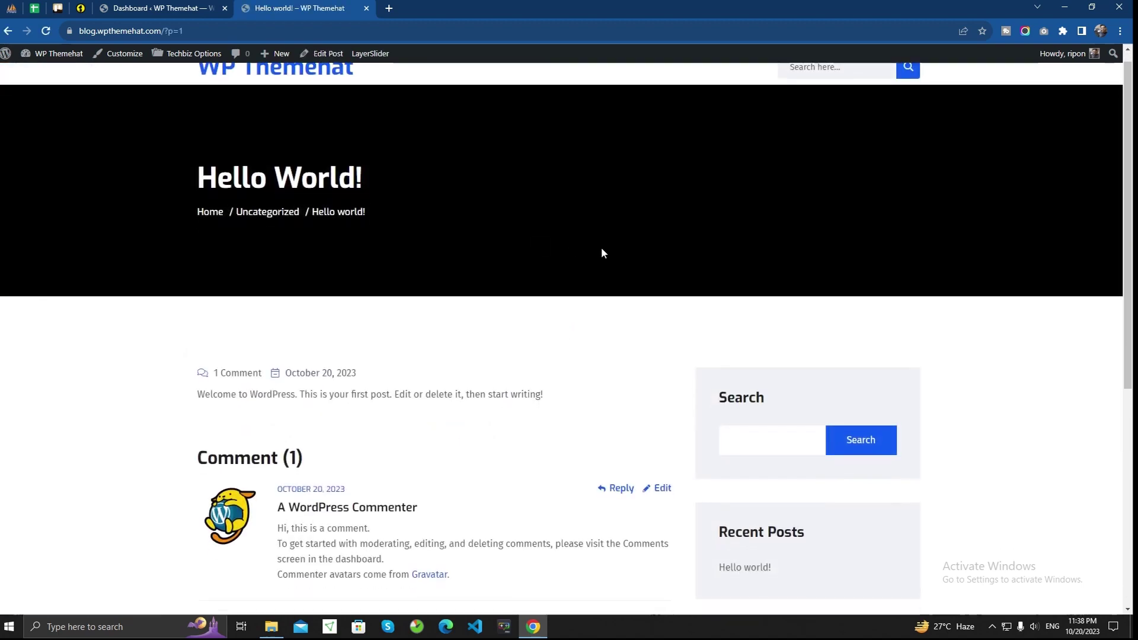
scroll(601, 247, down, 5)
scroll(601, 248, up, 5)
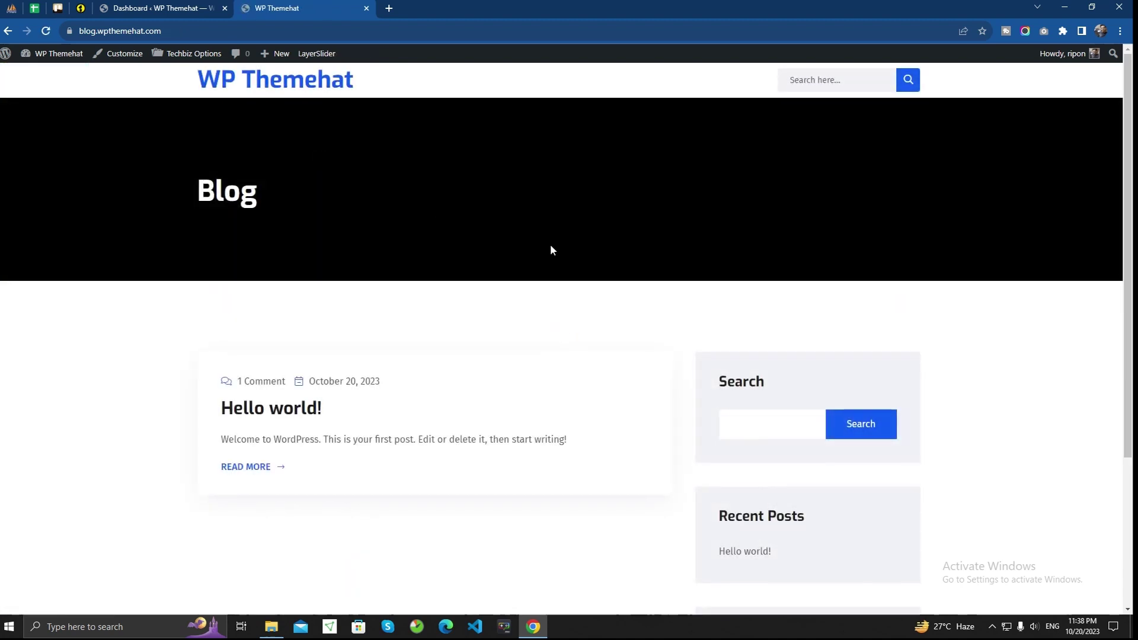
scroll(550, 249, down, 4)
scroll(550, 249, up, 4)
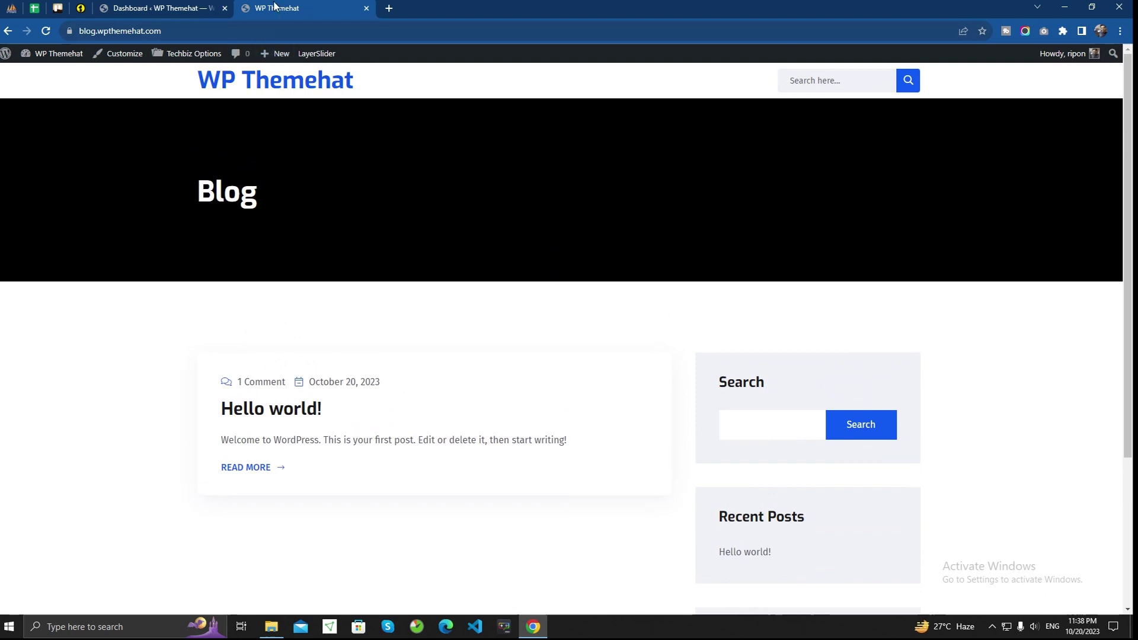
- Return to the WordPress dashboard, open the Import Demo Data page and review the Techbiz theme demo offered there
click(166, 8)
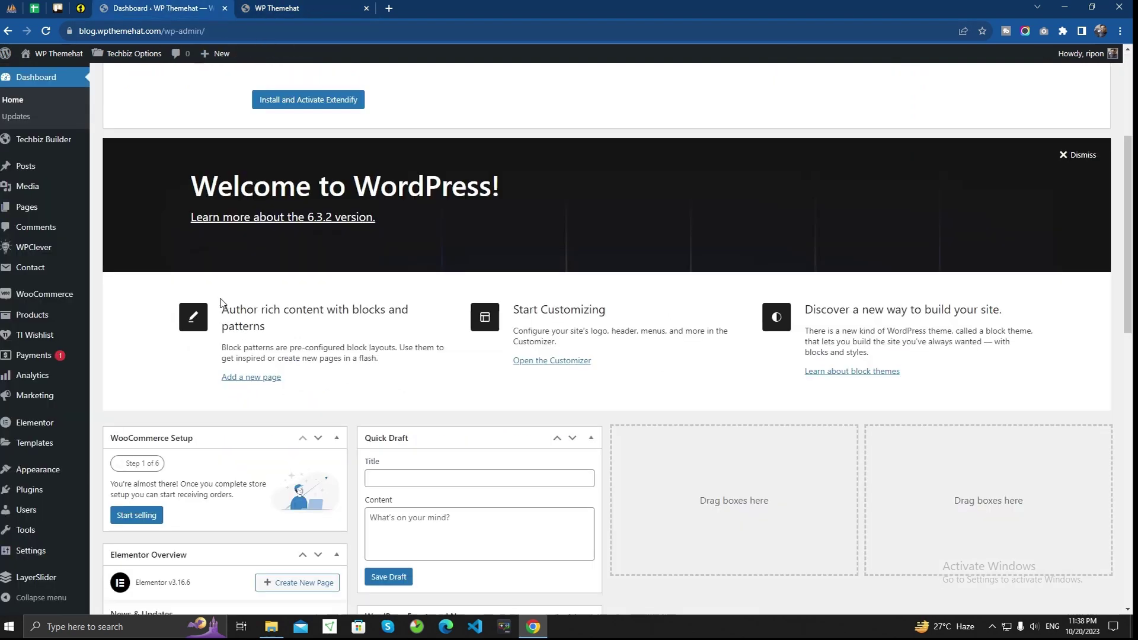
scroll(124, 295, down, 2)
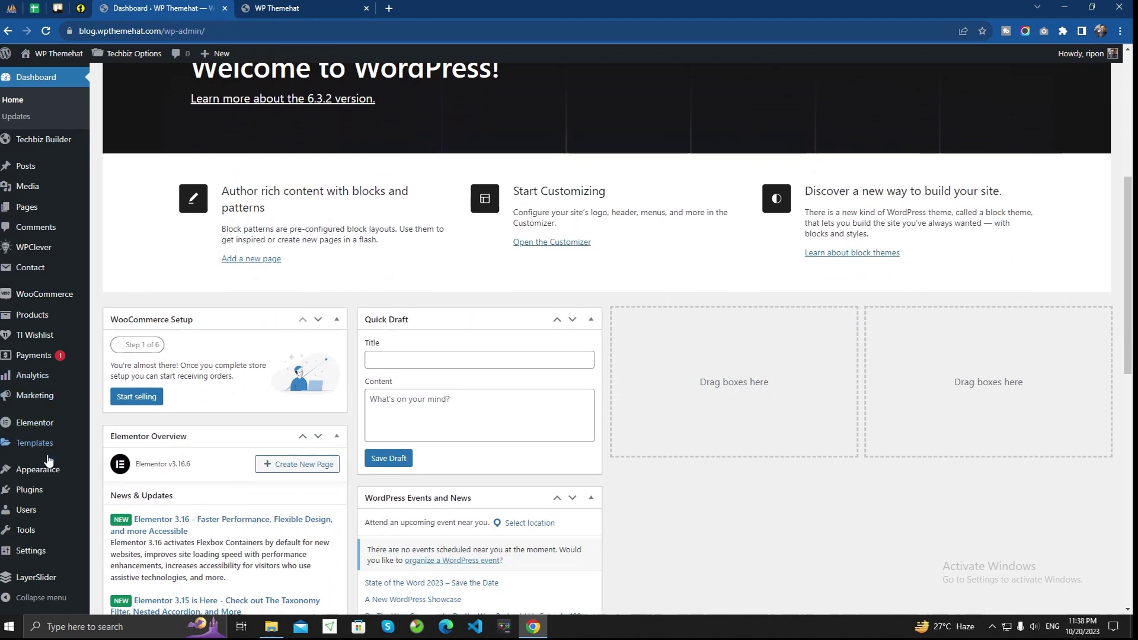
mouse_move(41, 472)
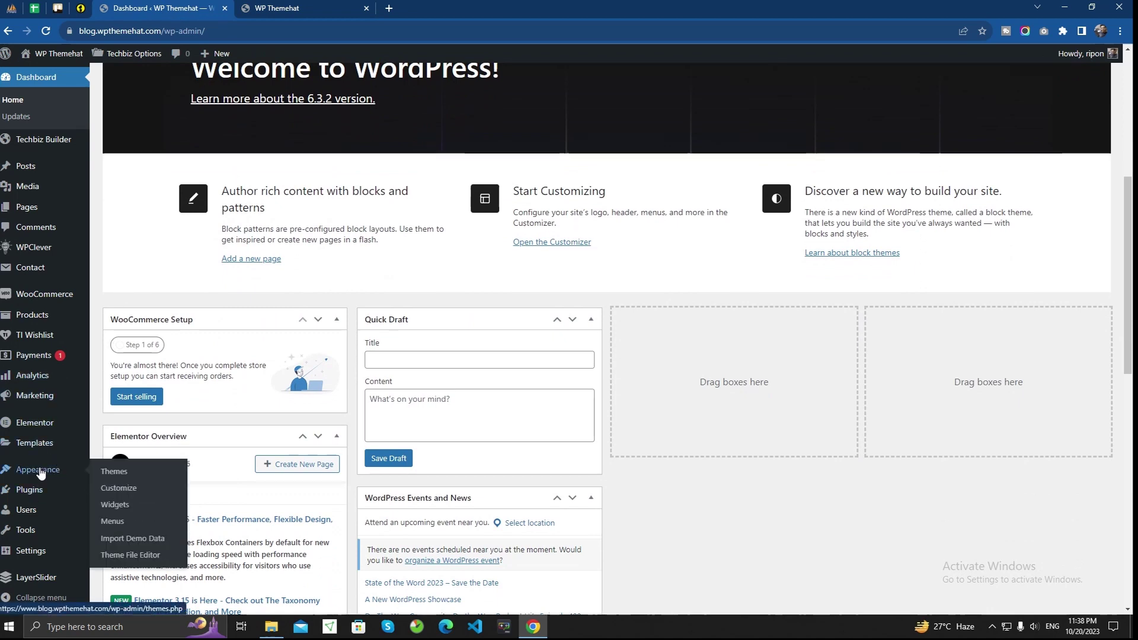
click(130, 538)
scroll(703, 307, down, 3)
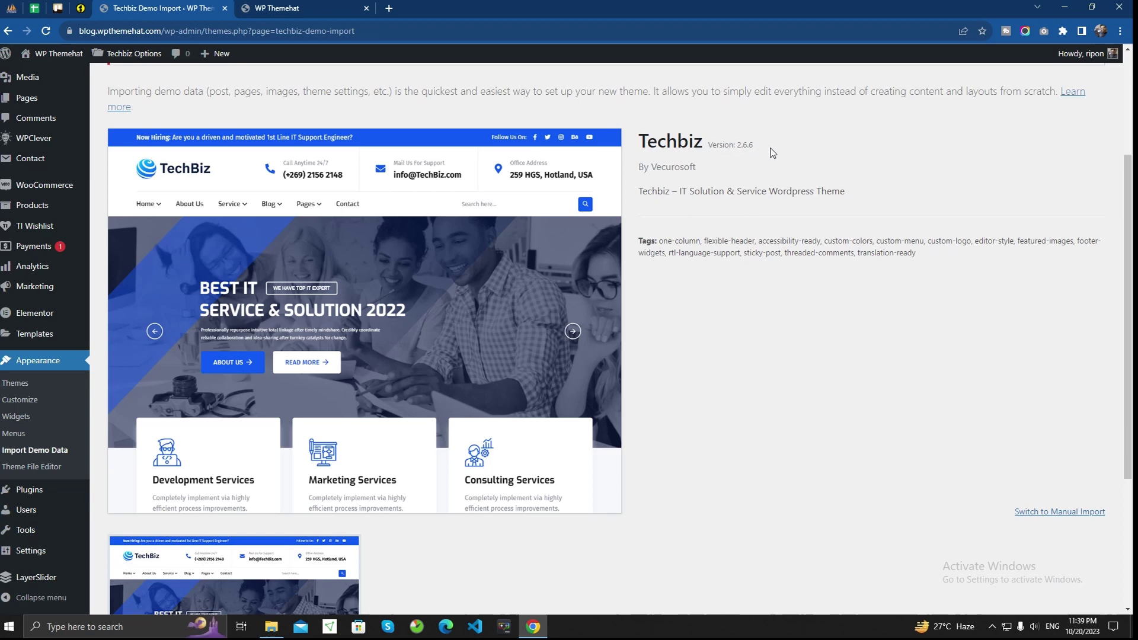
scroll(631, 297, down, 4)
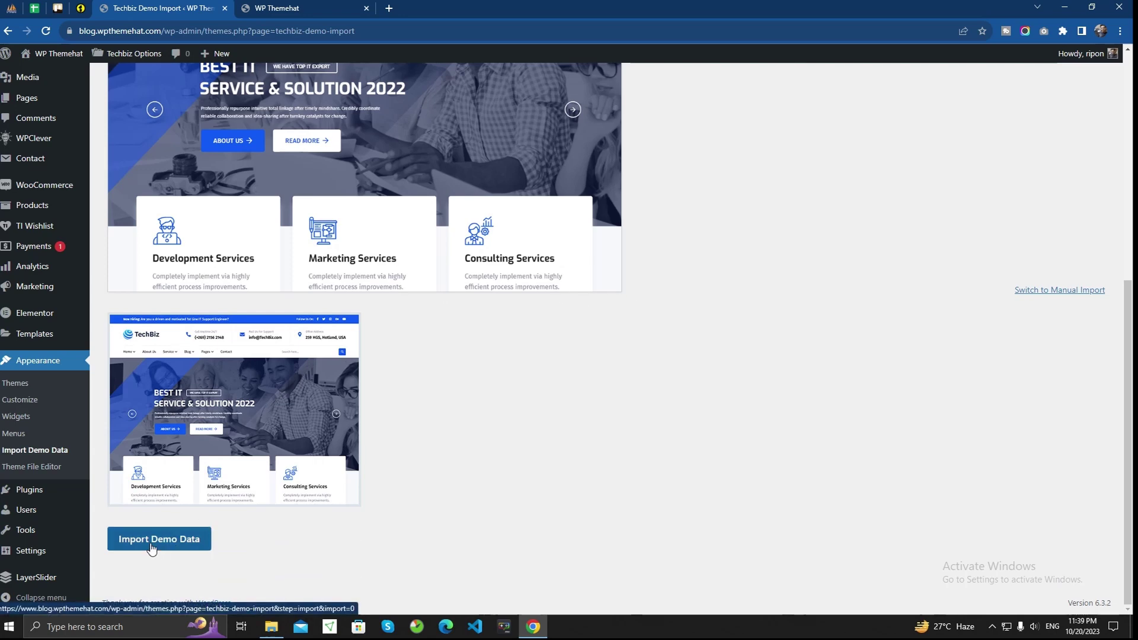
- Import the Techbiz Demo data, leaving the recommended WPForms, All in One SEO and MonsterInsights plugins unselected
scroll(589, 330, down, 4)
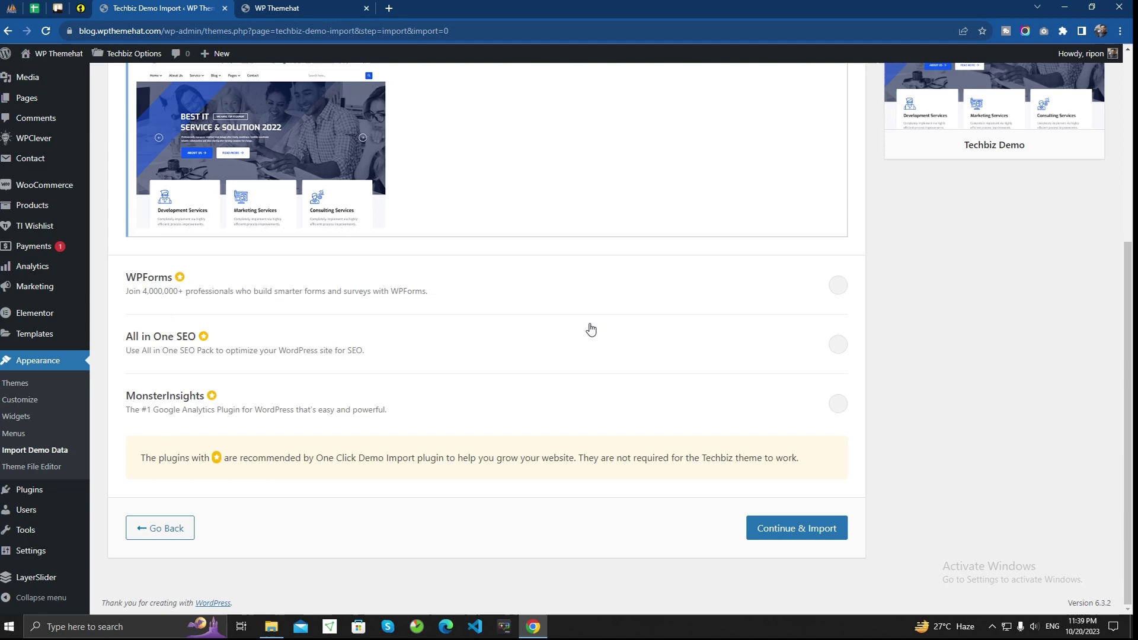
scroll(590, 325, up, 5)
scroll(589, 326, down, 5)
click(772, 533)
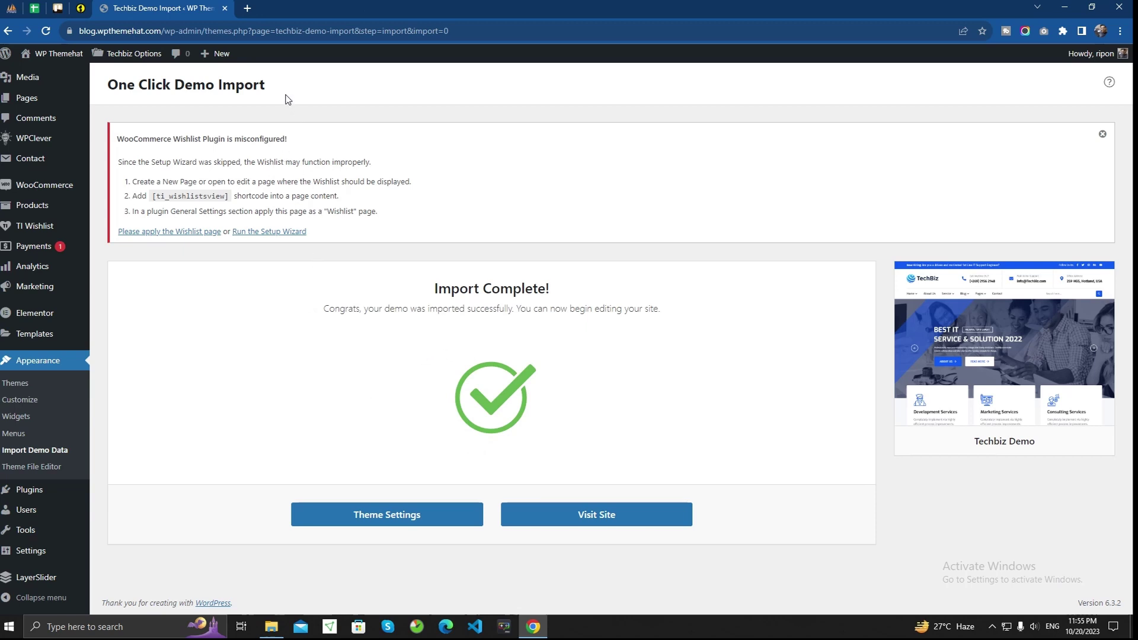
- Open the live site in a new browser tab and look over the whole imported front page, from header to latest blog section
mouse_move(59, 57)
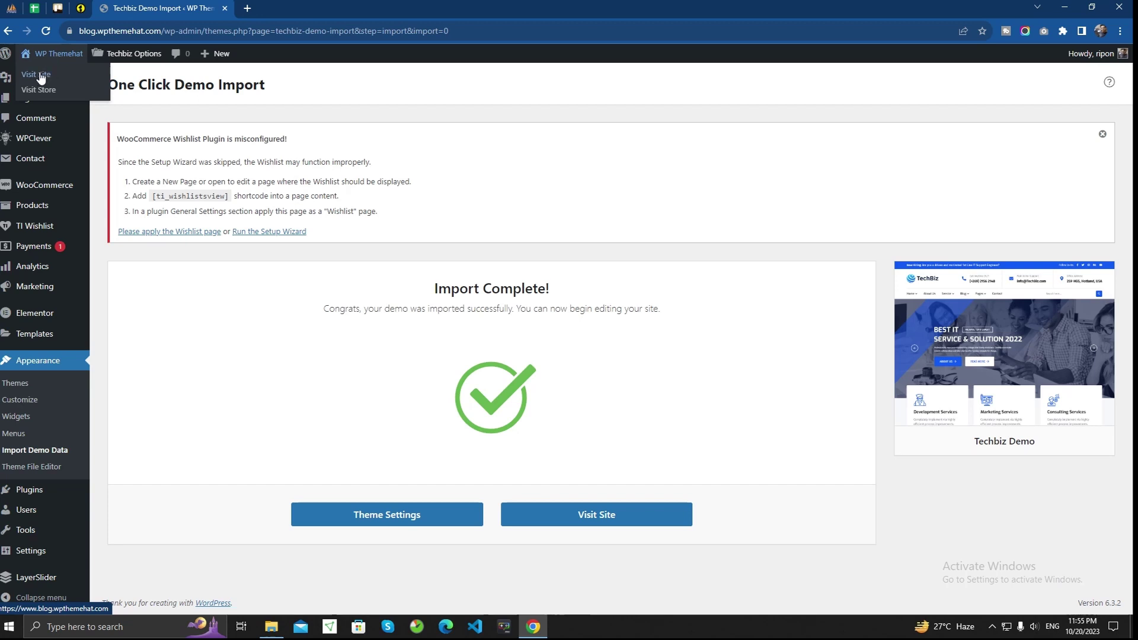
ctrl+click(40, 77)
click(299, 6)
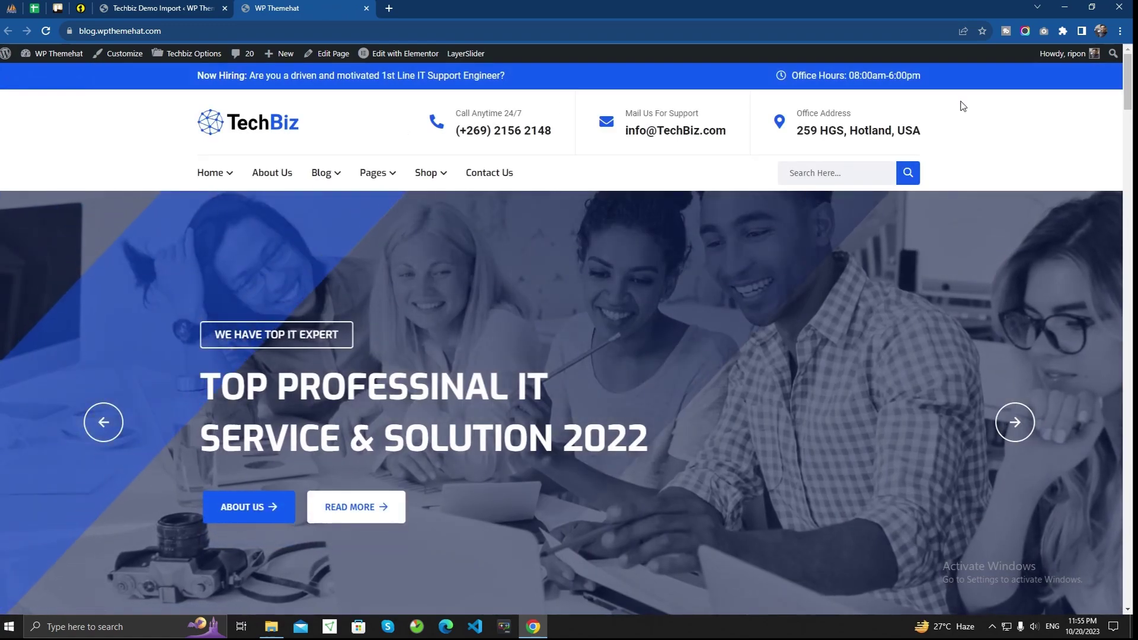
scroll(628, 256, down, 10)
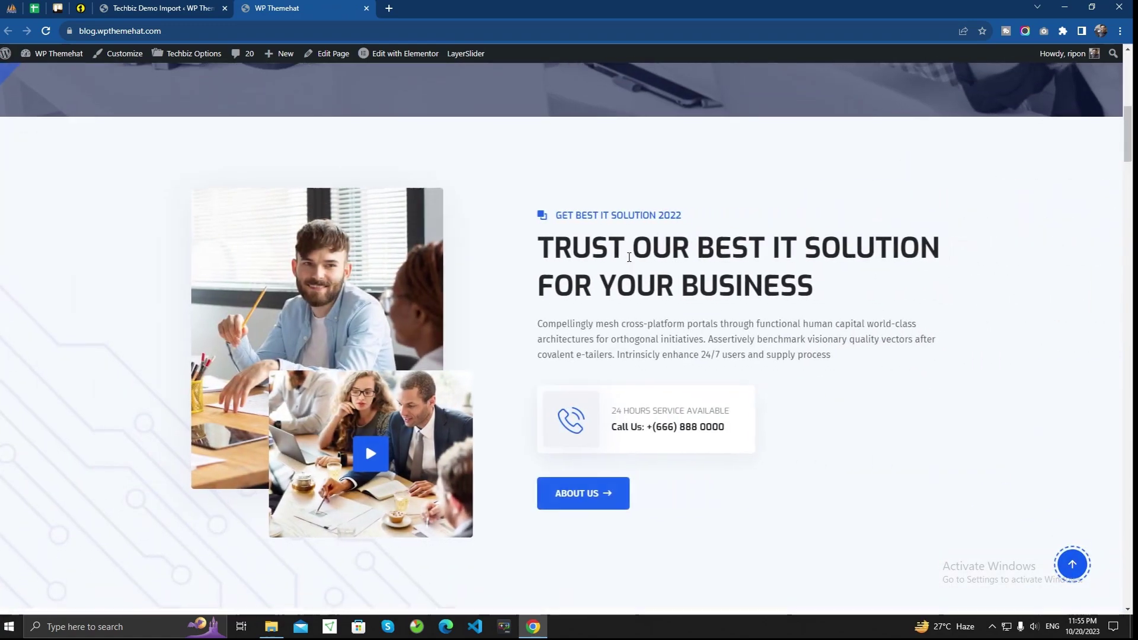
scroll(629, 256, down, 15)
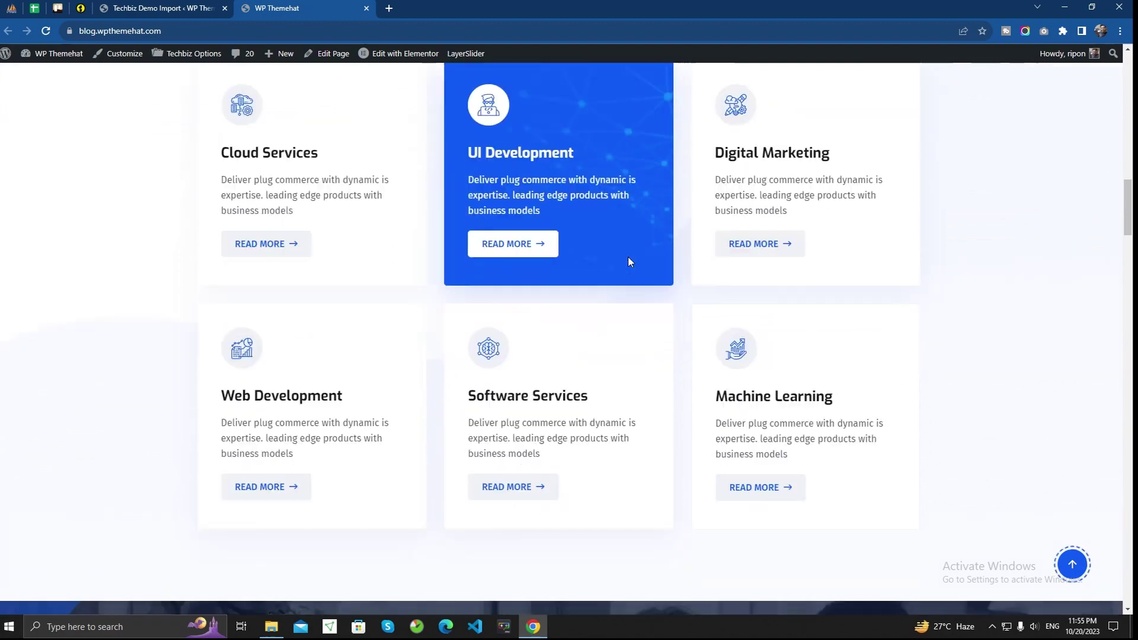
scroll(629, 262, down, 14)
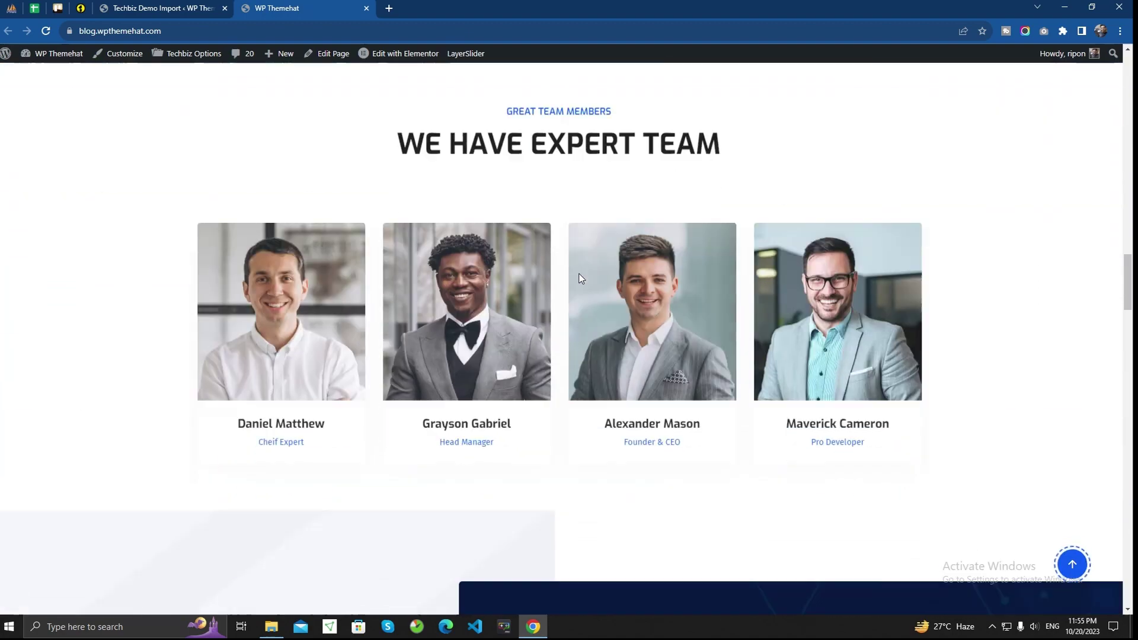
scroll(581, 277, down, 15)
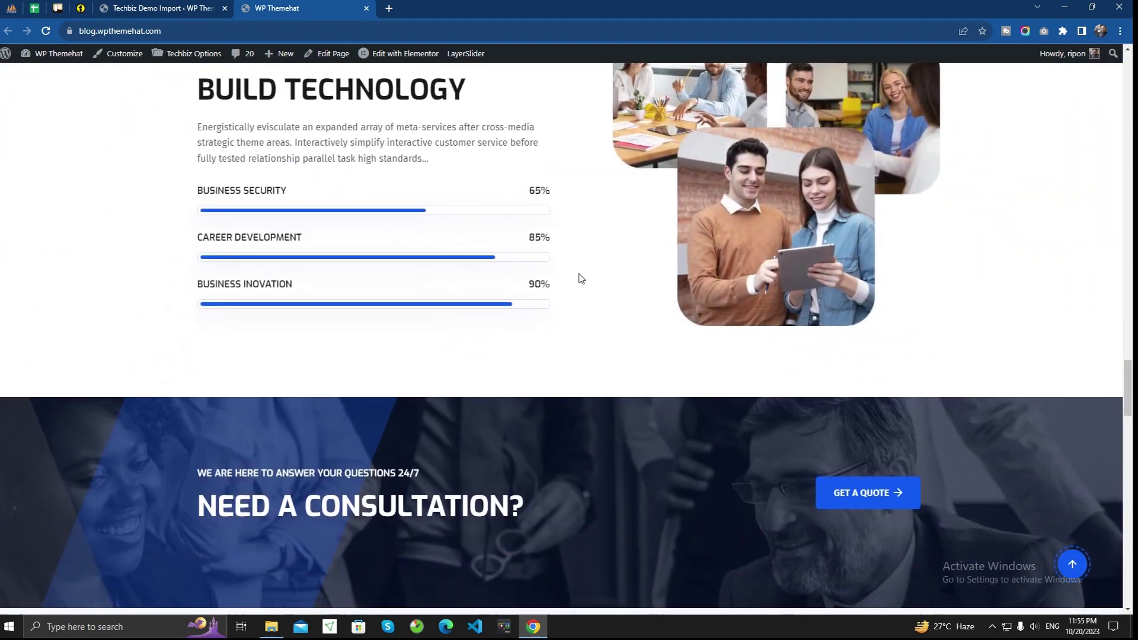
scroll(581, 279, down, 15)
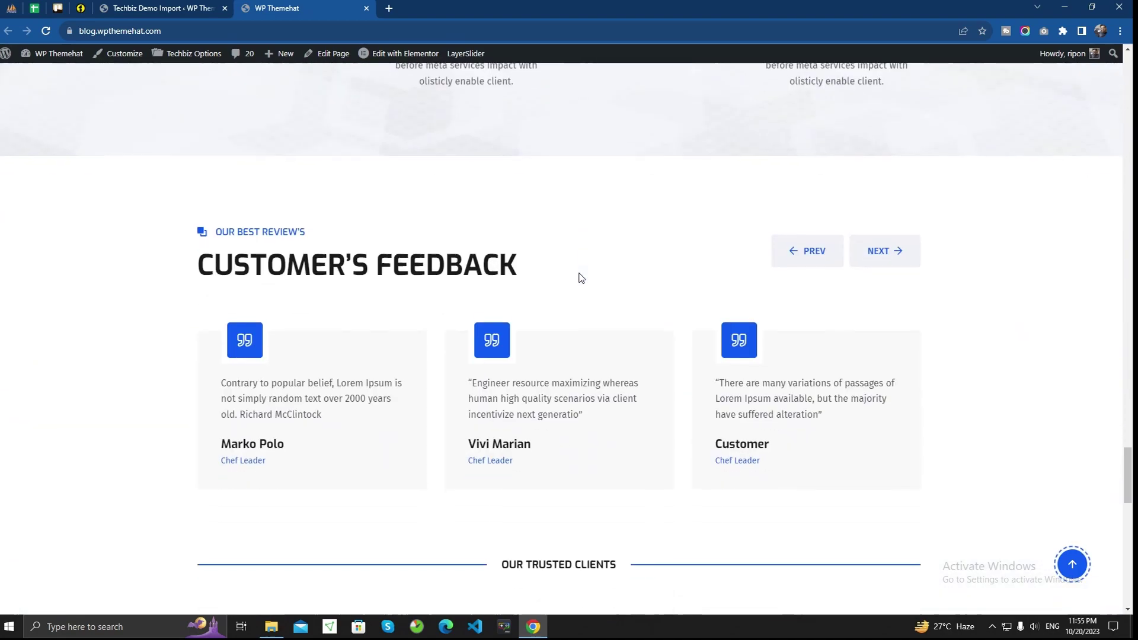
scroll(581, 279, down, 9)
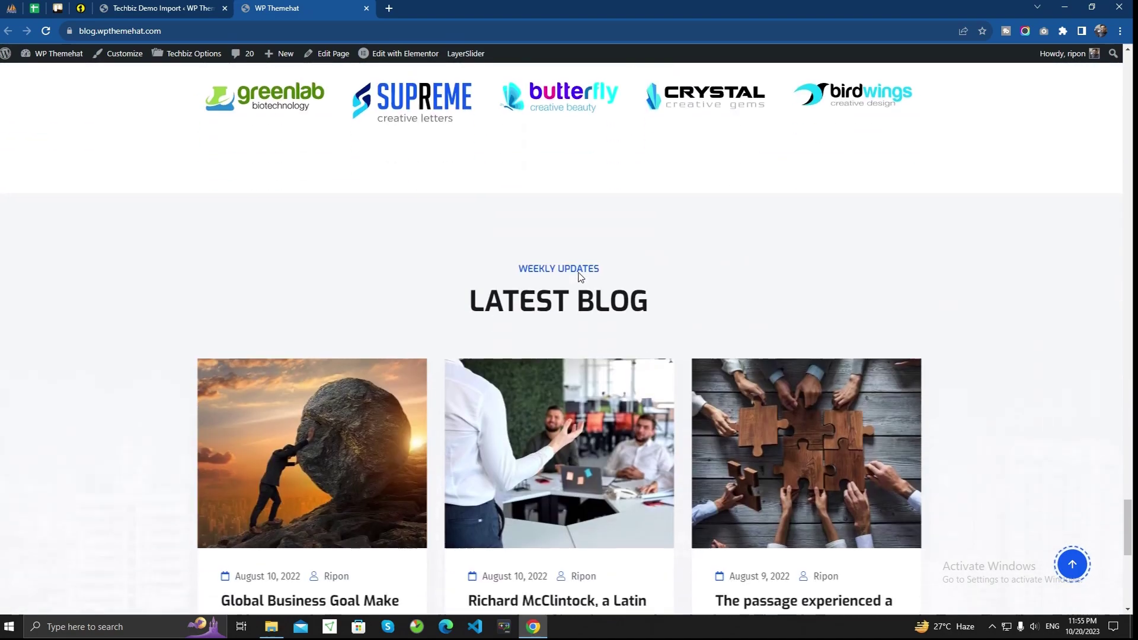
scroll(580, 277, down, 3)
scroll(578, 274, up, 11)
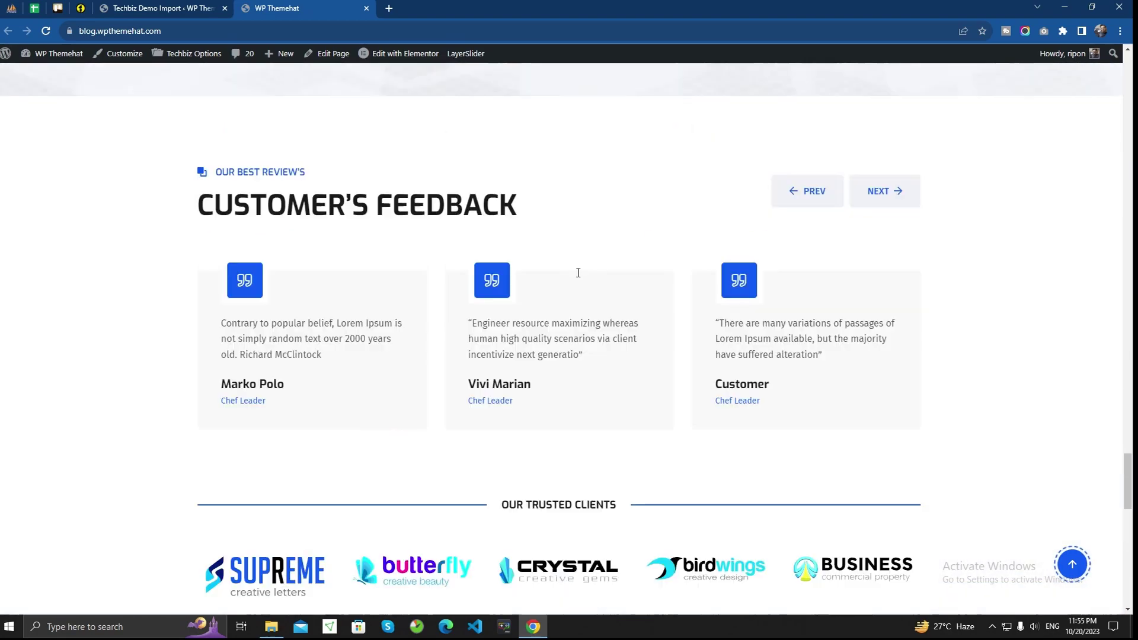
scroll(578, 273, up, 10)
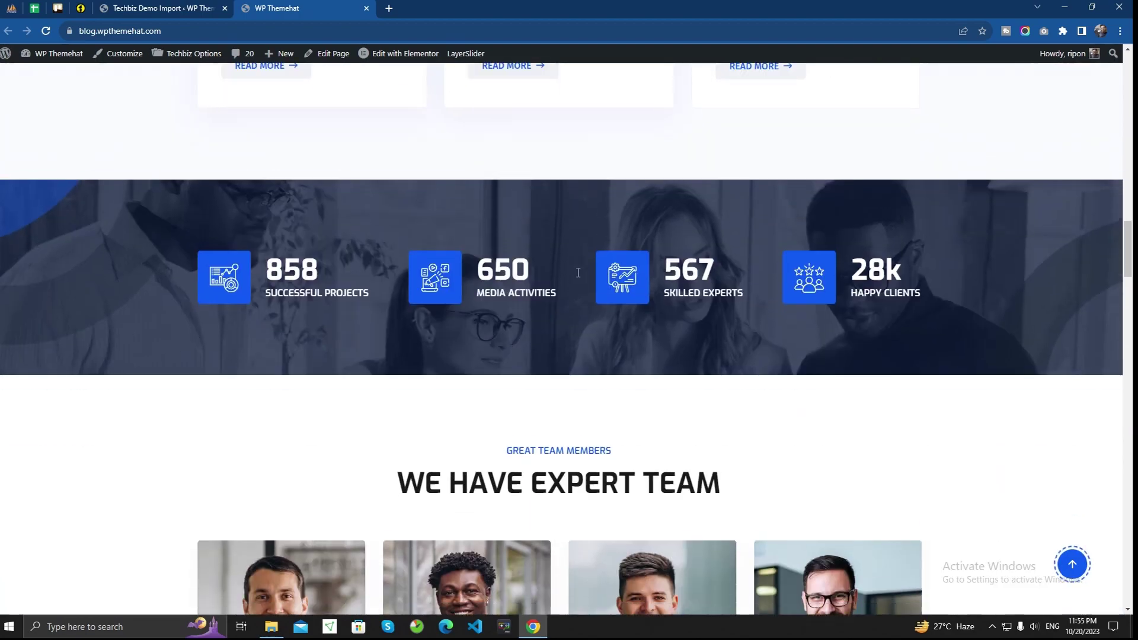
scroll(578, 273, up, 14)
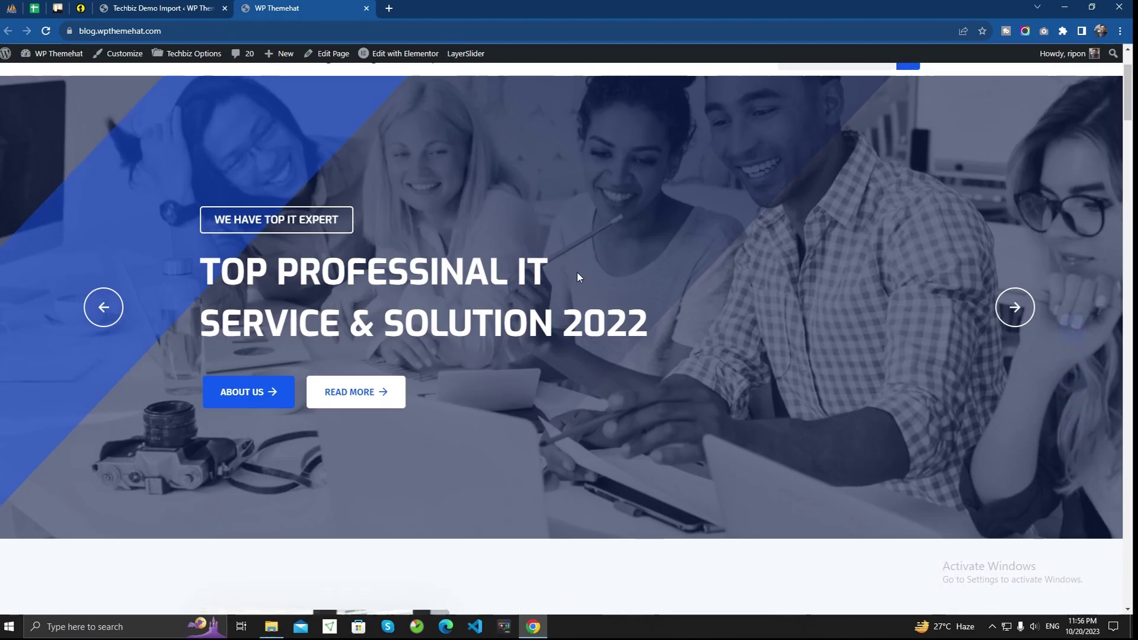
scroll(577, 272, up, 2)
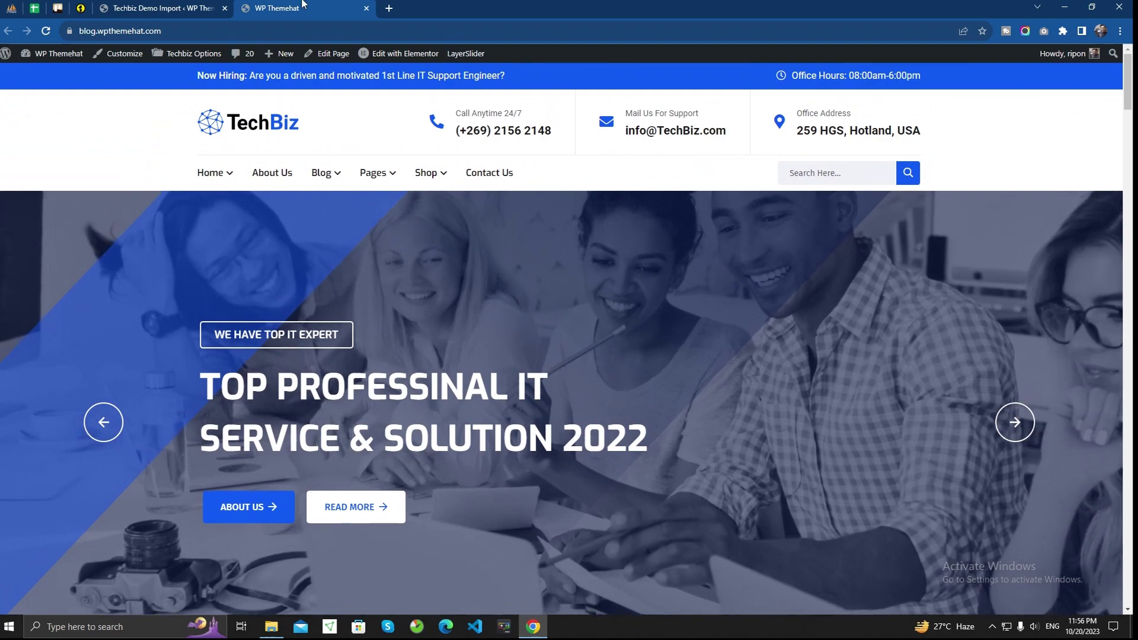
- Open the site's Home Two, Home Three, Blog and Shop pages, each in its own new browser tab
mouse_move(402, 58)
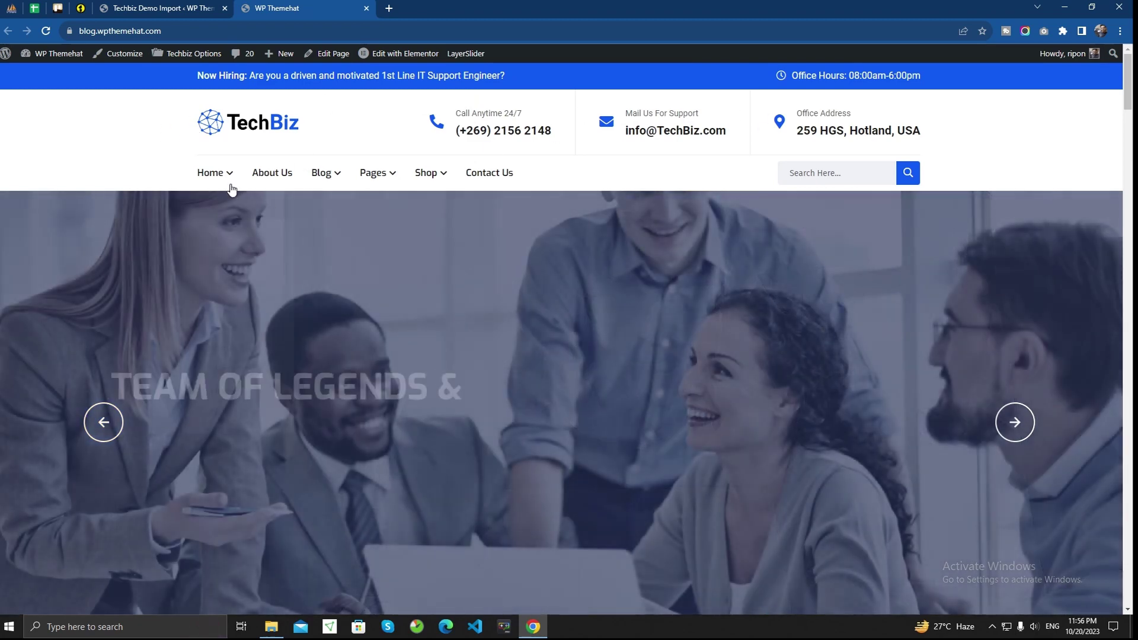
mouse_move(225, 185)
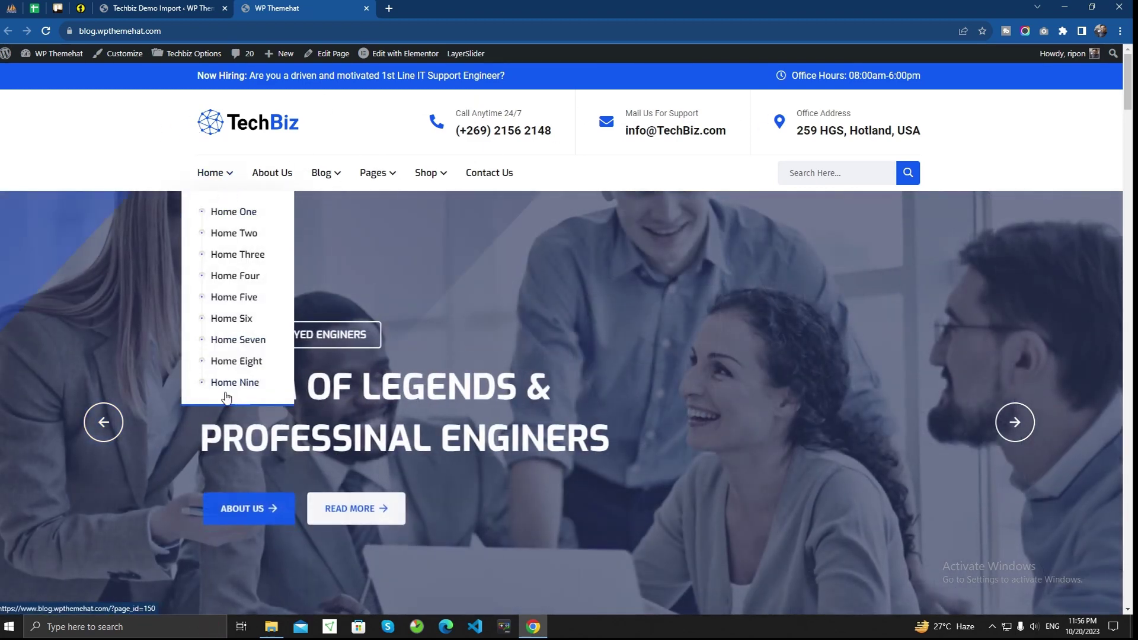
right_click(247, 239)
click(252, 243)
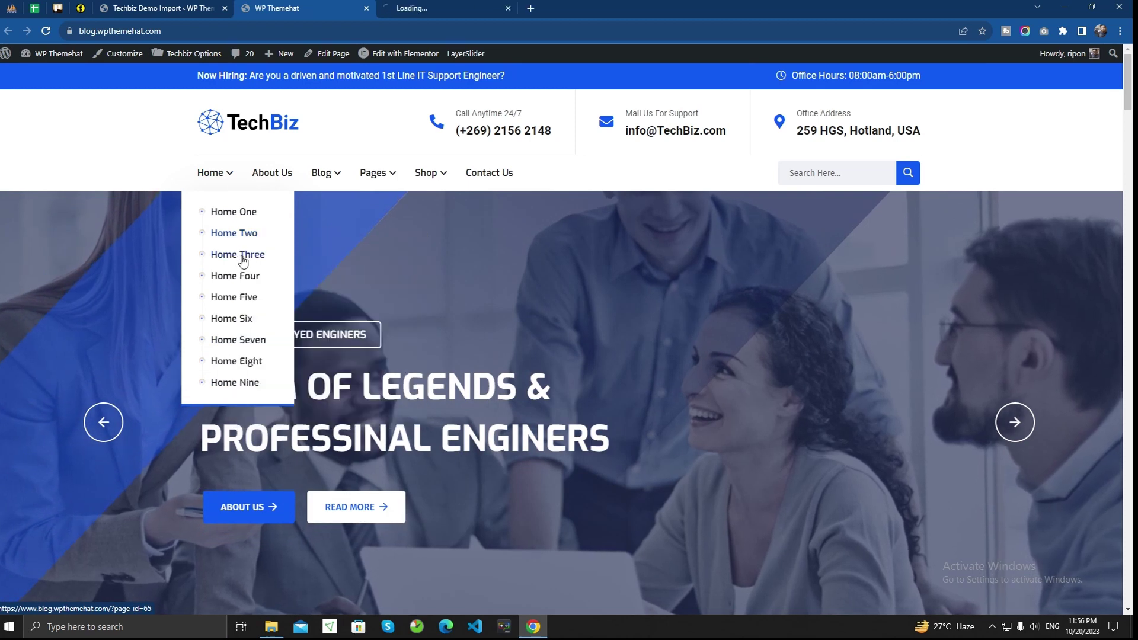
right_click(256, 256)
click(260, 265)
mouse_move(330, 173)
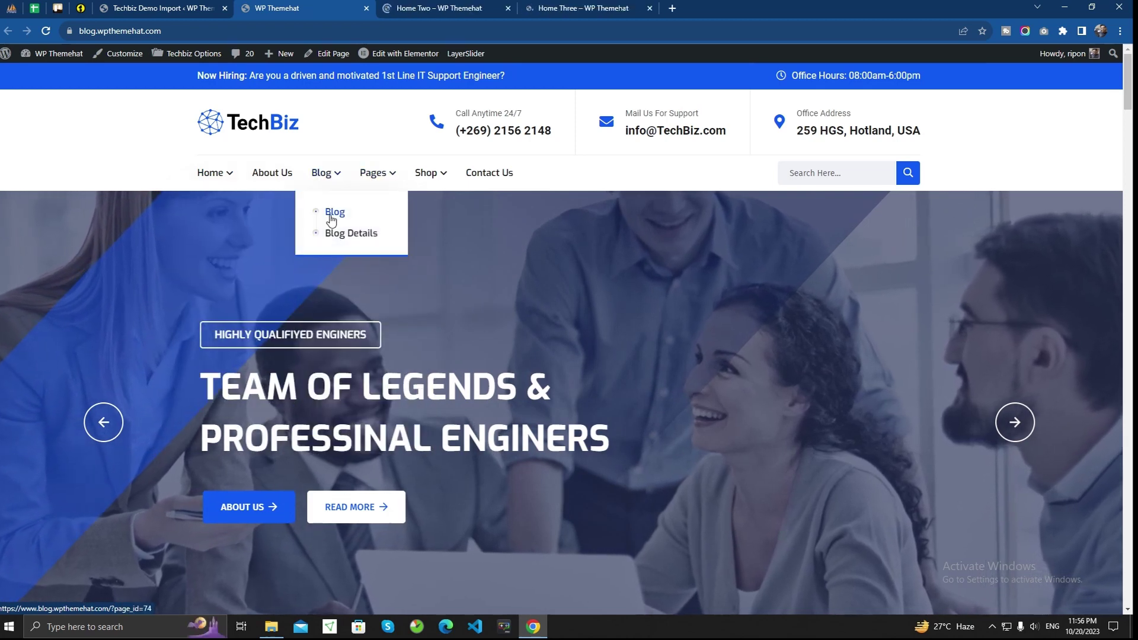
right_click(355, 218)
click(361, 224)
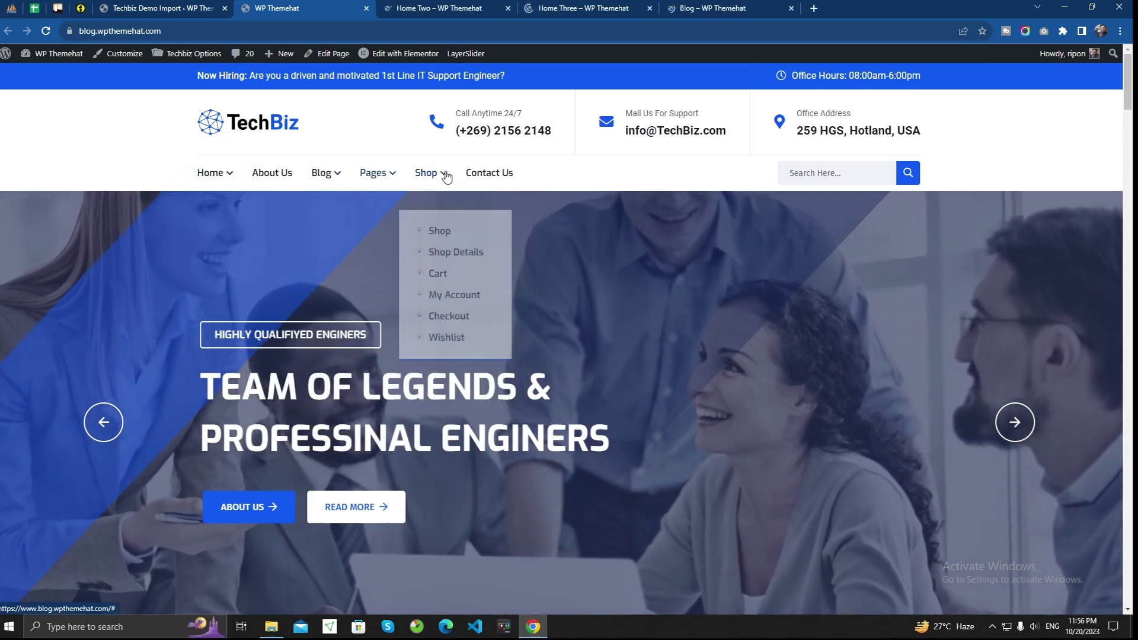
right_click(456, 212)
click(460, 215)
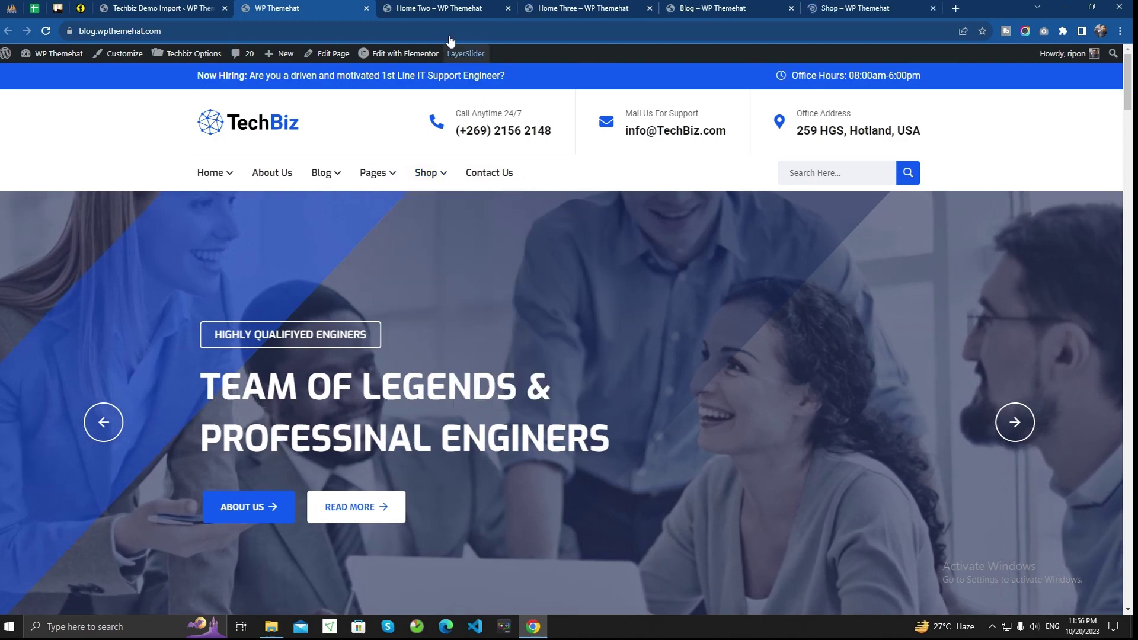
- Look over the Home Two page's header, hero banner and services sections
click(439, 8)
scroll(404, 221, down, 3)
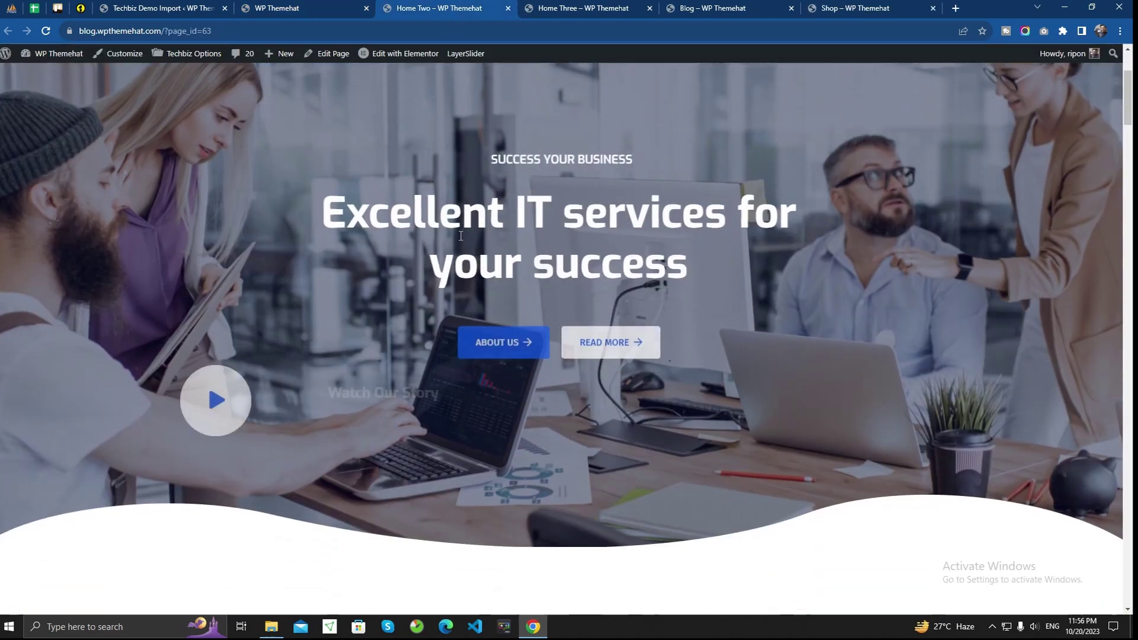
scroll(407, 104, up, 3)
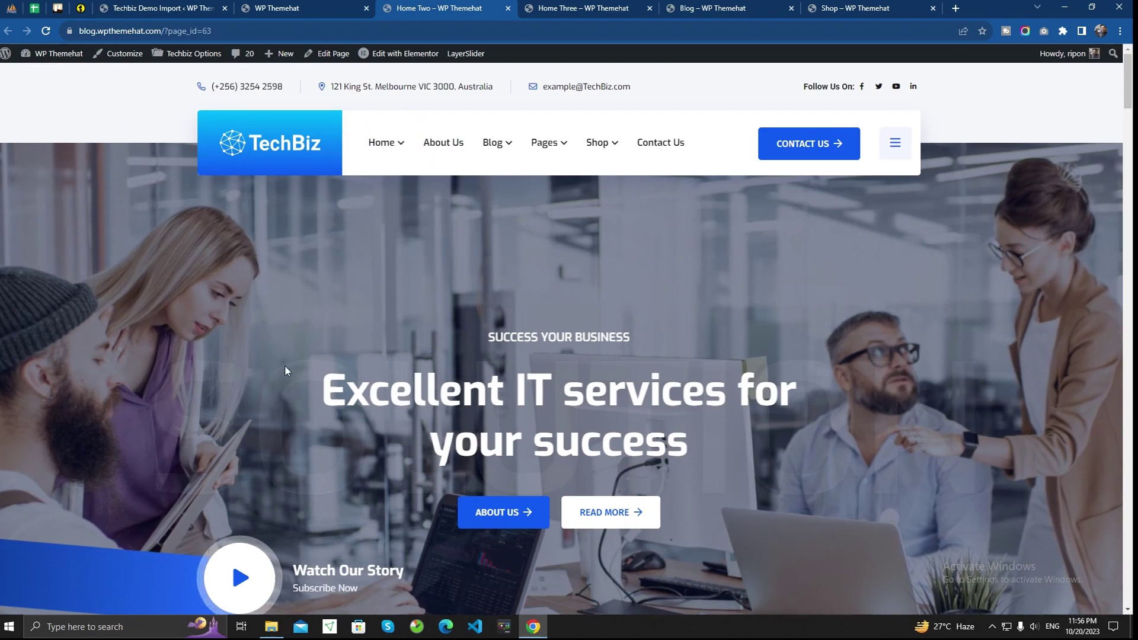
scroll(459, 324, down, 12)
scroll(460, 324, up, 5)
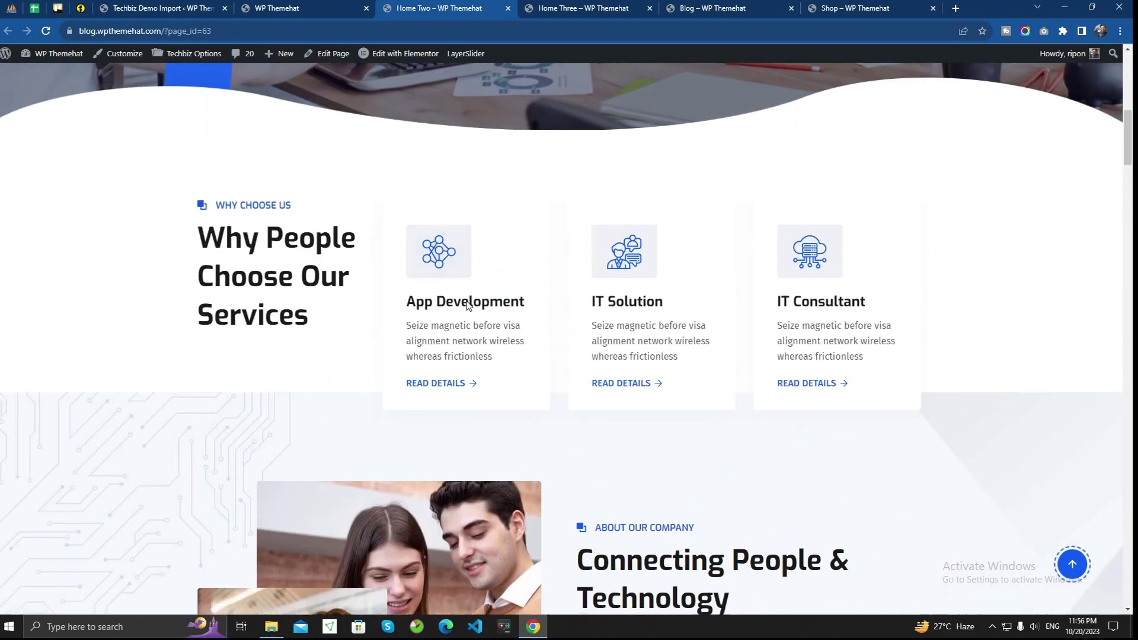
- Look over the Home Three page's featured services, statistics and company sections
click(587, 8)
scroll(486, 318, down, 10)
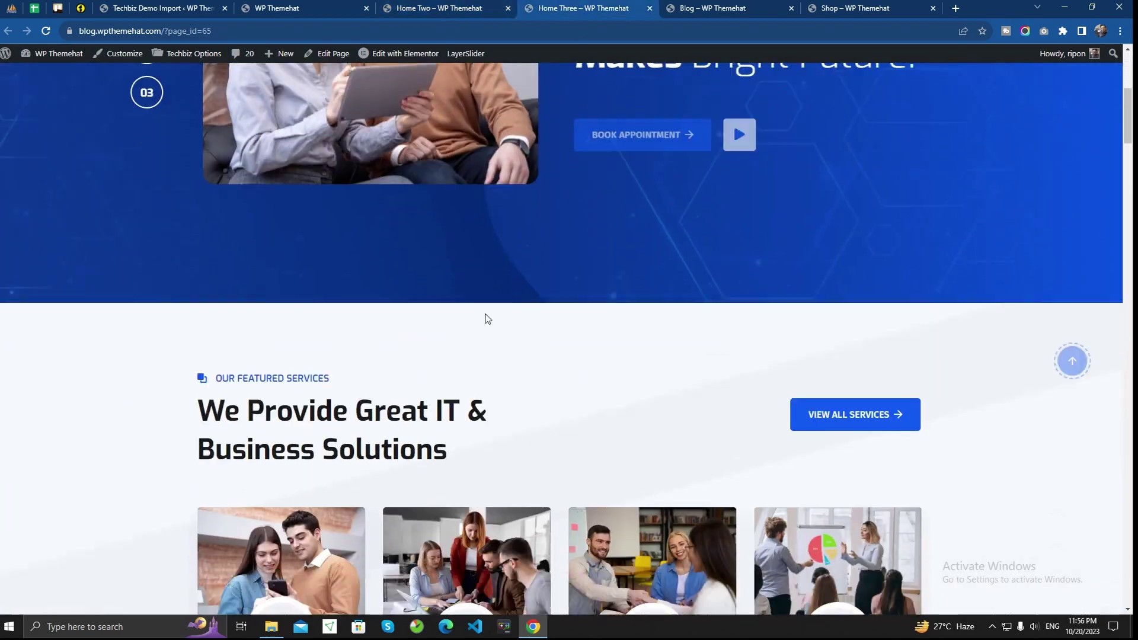
scroll(488, 319, down, 6)
scroll(579, 195, up, 2)
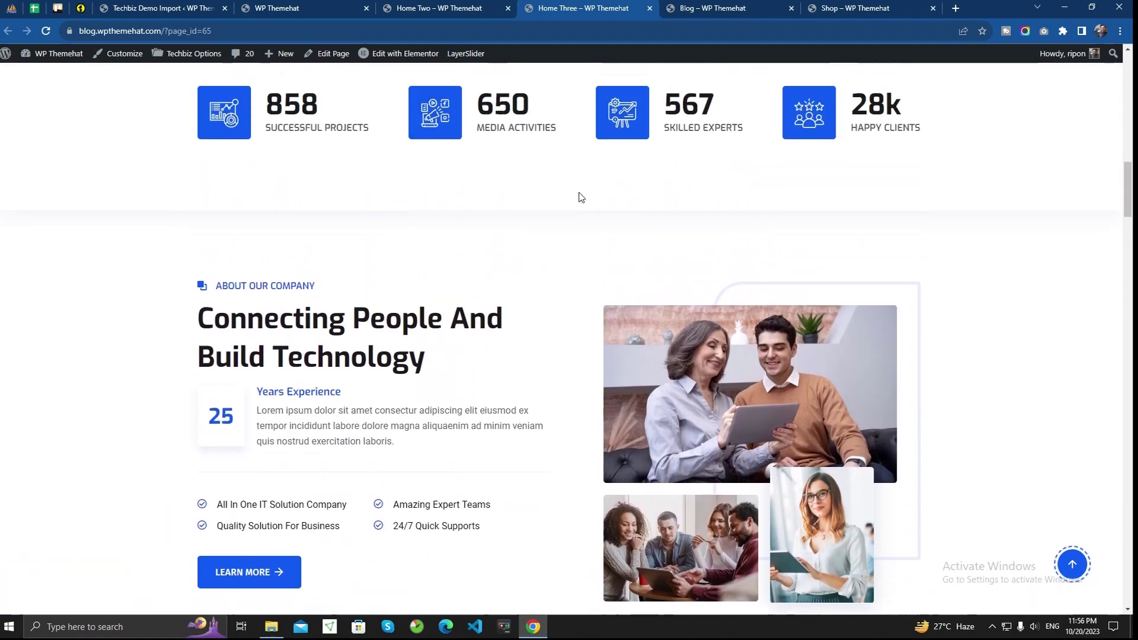
- Look through the Blog page's list of imported posts and its sidebar
click(720, 7)
scroll(393, 297, down, 13)
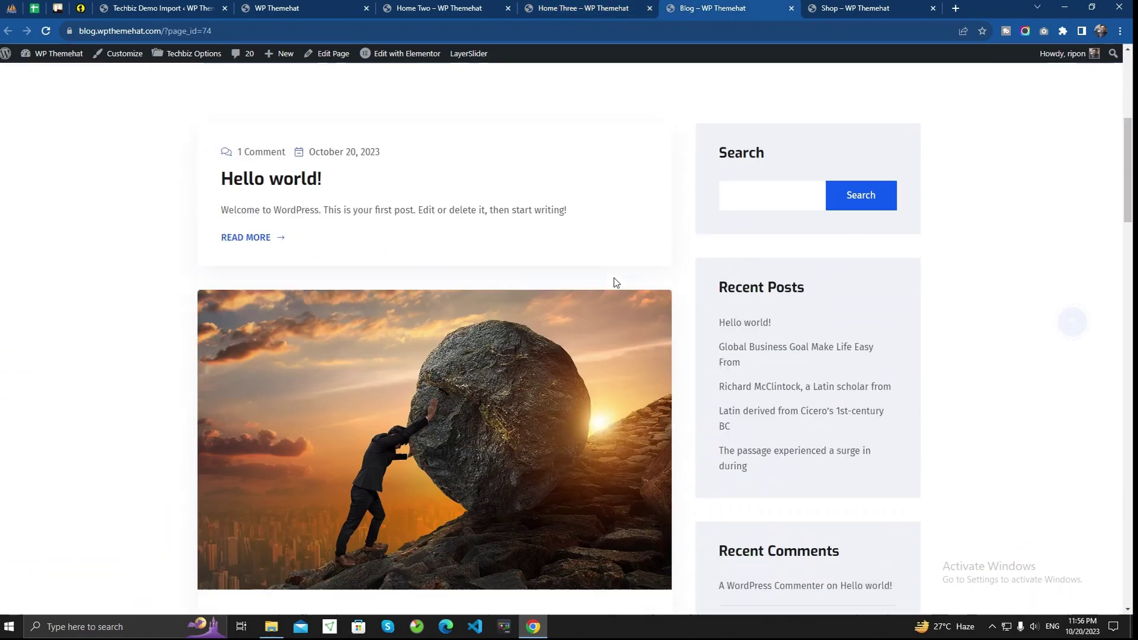
scroll(433, 361, down, 20)
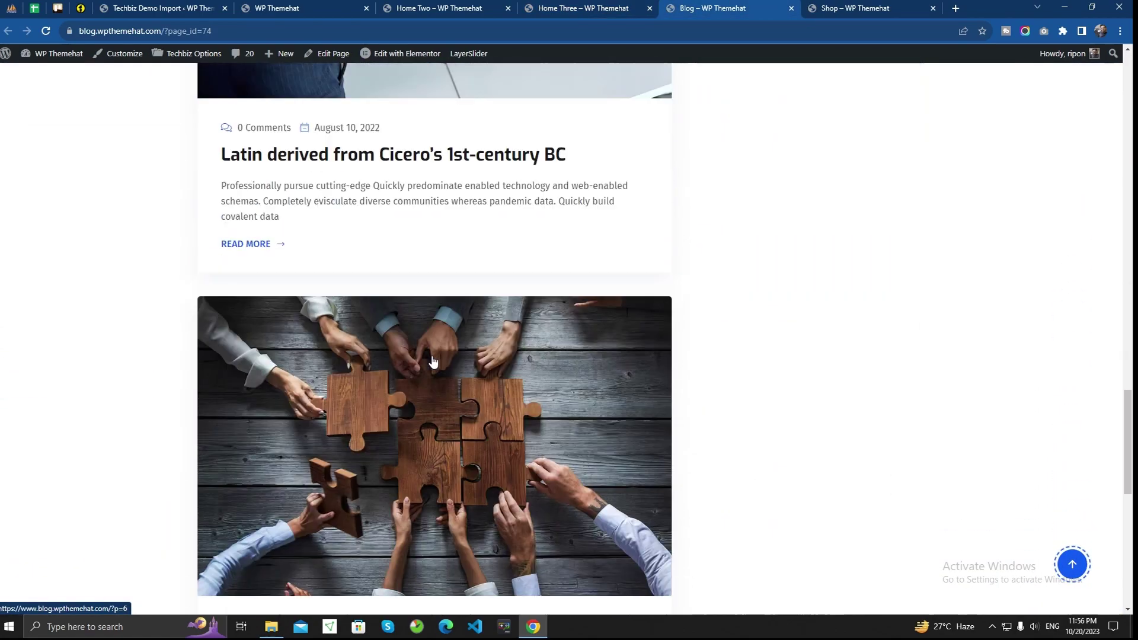
- Check the rest of the Blog page down to its footer and view the opened Shop page
scroll(442, 325, down, 6)
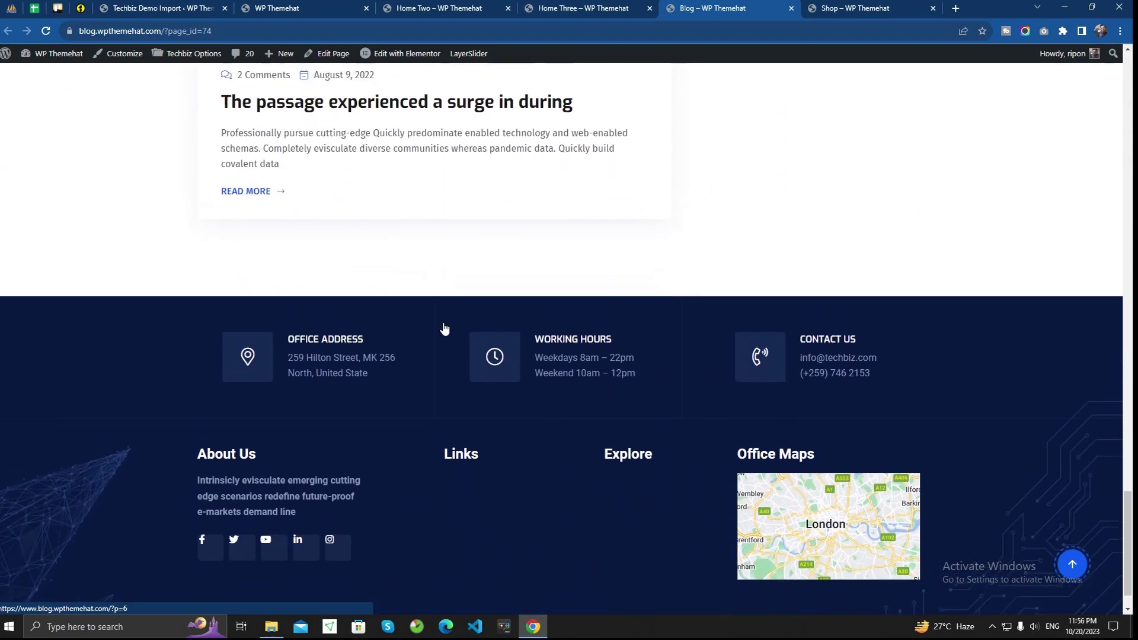
scroll(442, 327, up, 11)
click(869, 8)
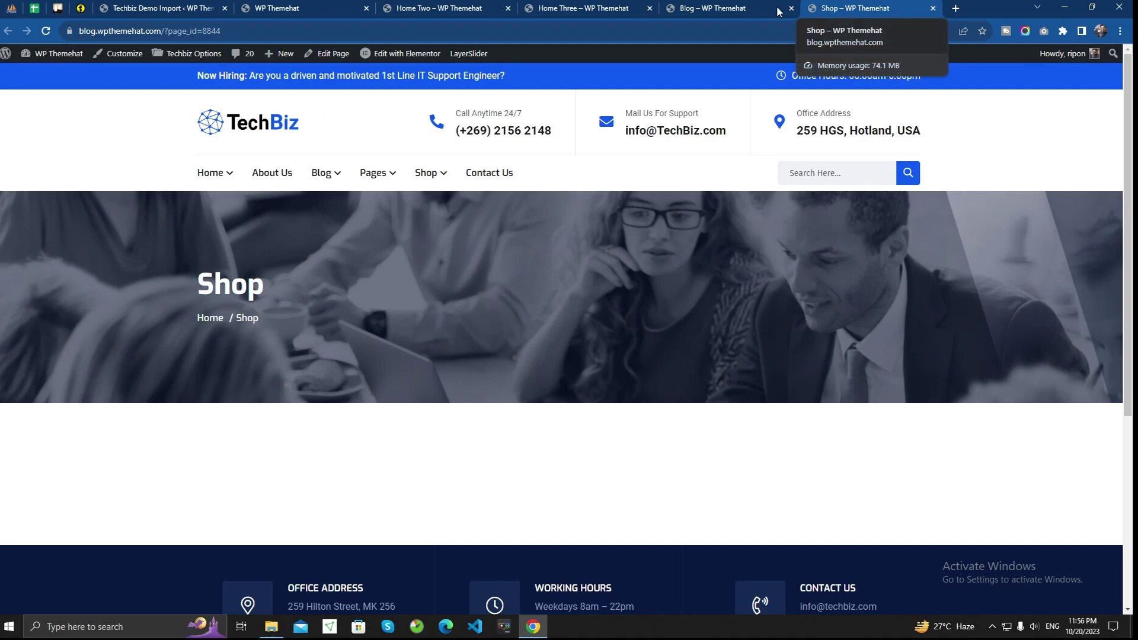
- Go from the site's home page to the WordPress dashboard and open the list of all pages
click(269, 8)
mouse_move(57, 60)
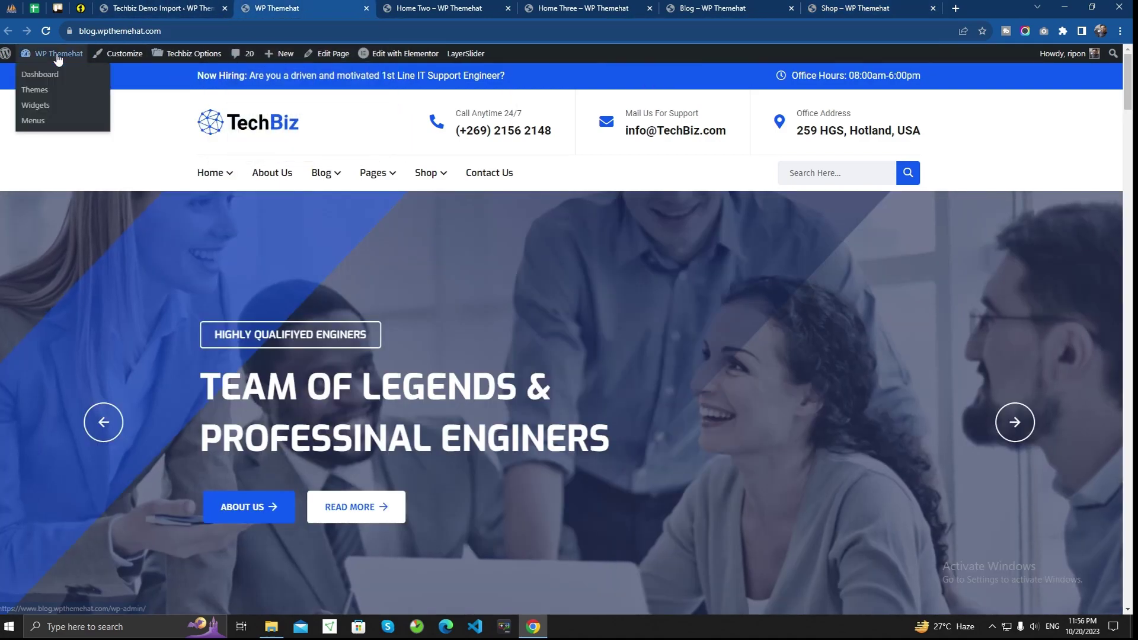
click(140, 9)
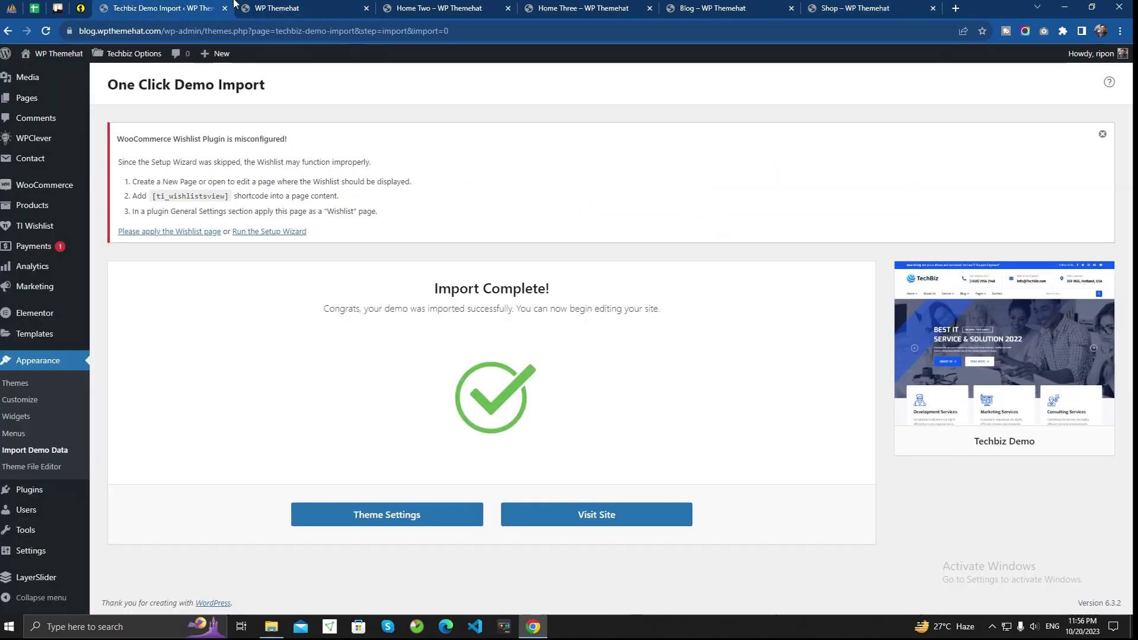
click(276, 7)
click(56, 72)
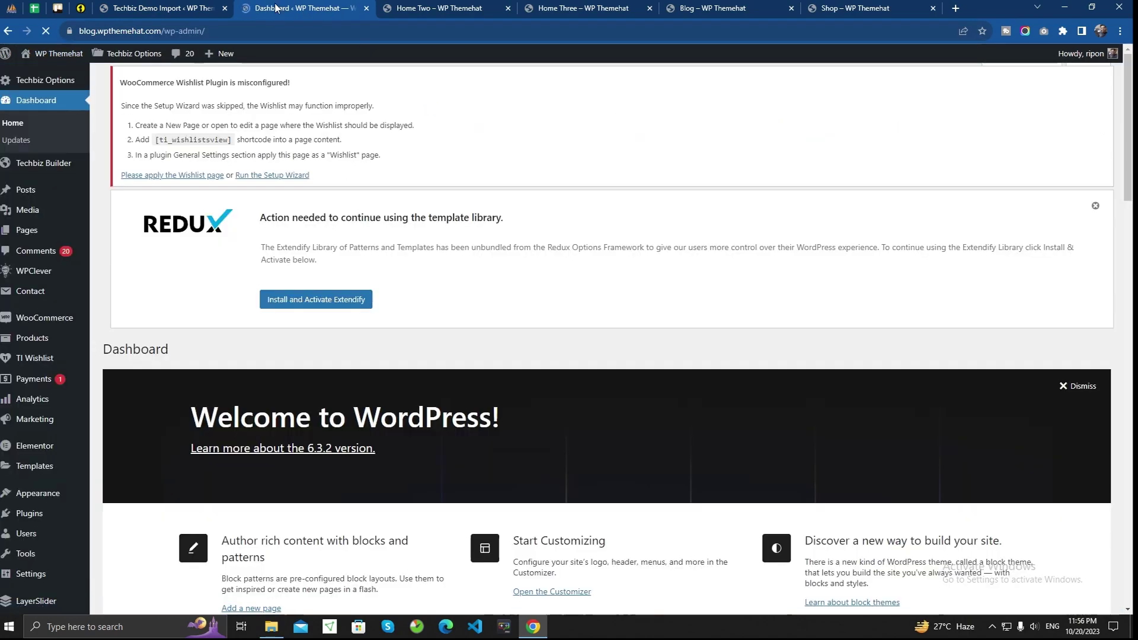
mouse_move(26, 230)
click(113, 235)
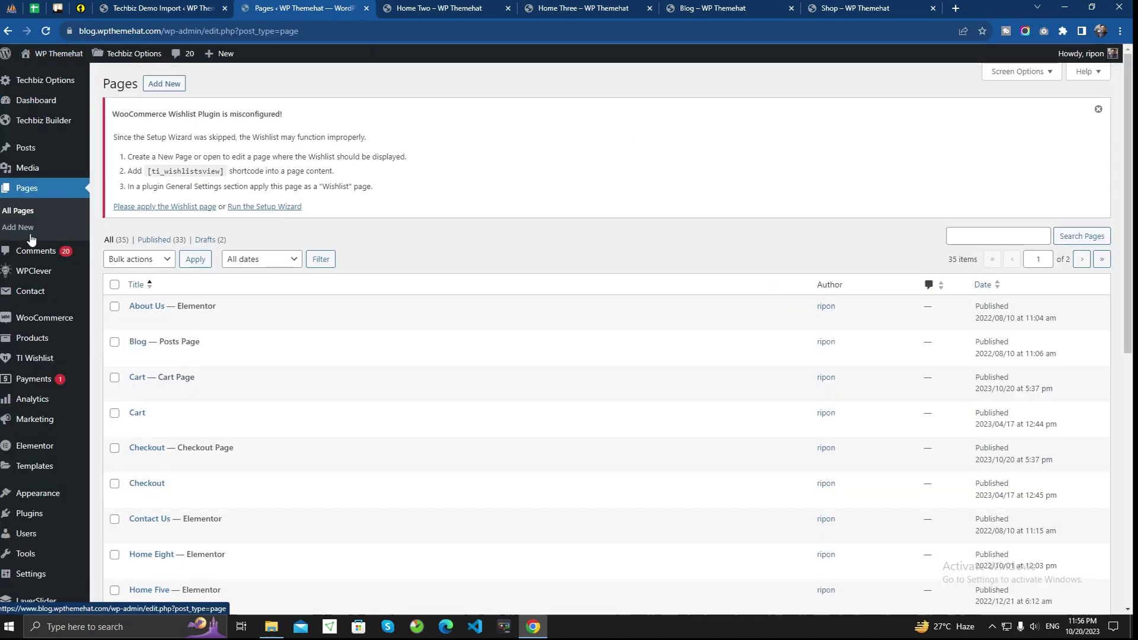
- Look through the list of imported pages, including the Home One to Home Nine layouts
scroll(211, 262, down, 4)
scroll(209, 259, down, 4)
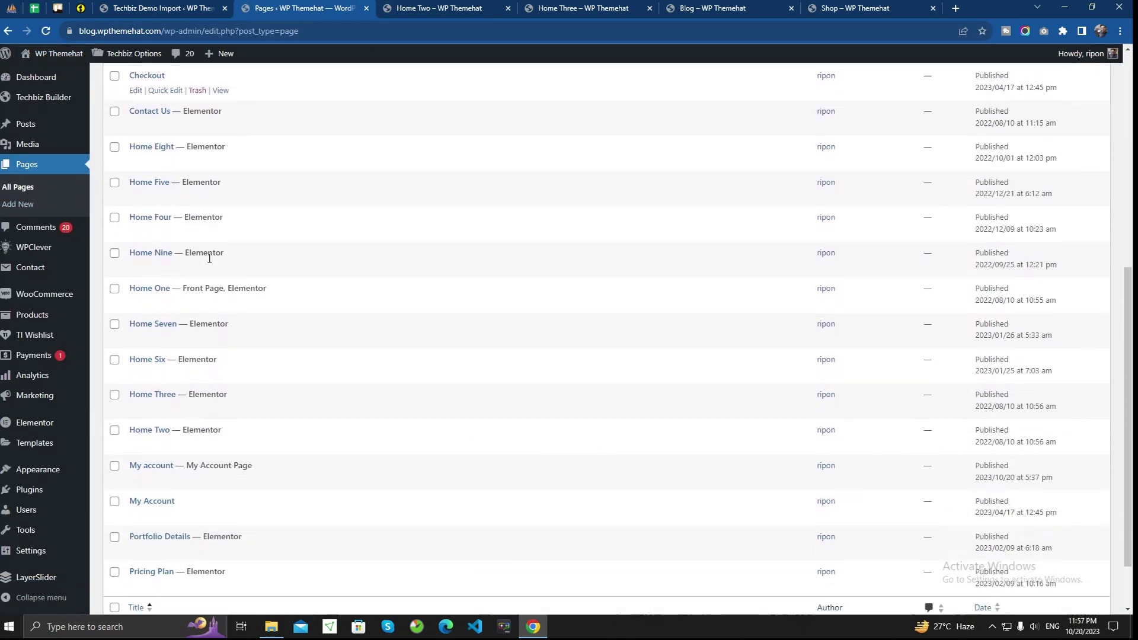
scroll(196, 465, up, 6)
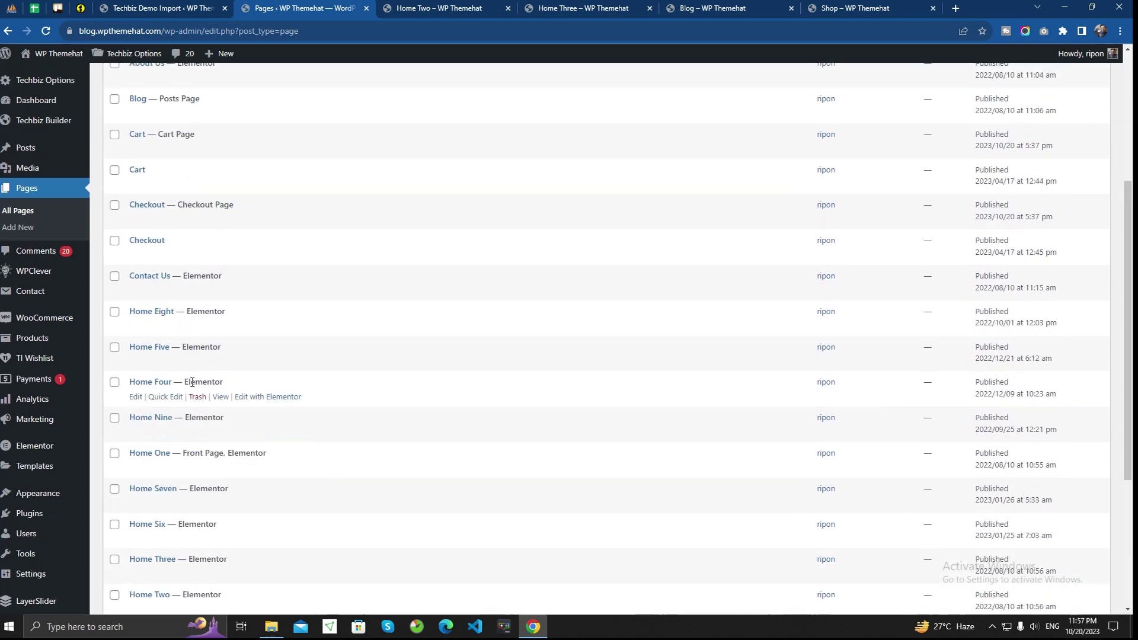
scroll(190, 349, down, 6)
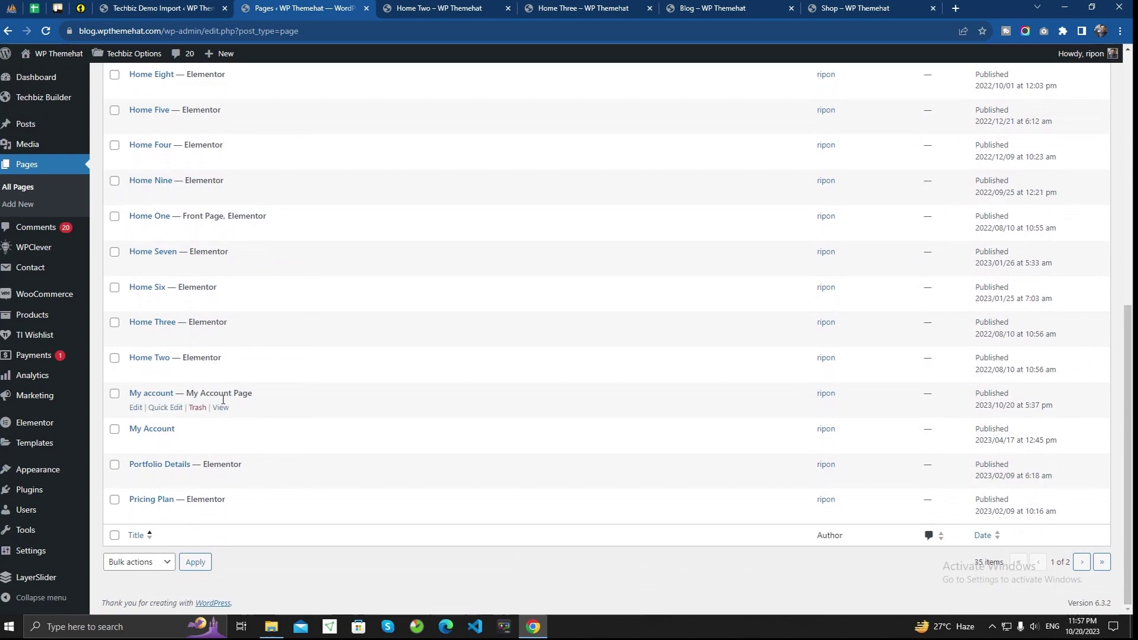
scroll(222, 399, up, 8)
- Search the pages for "shop" and view the result marked Shop Page in a new browser tab
click(991, 232)
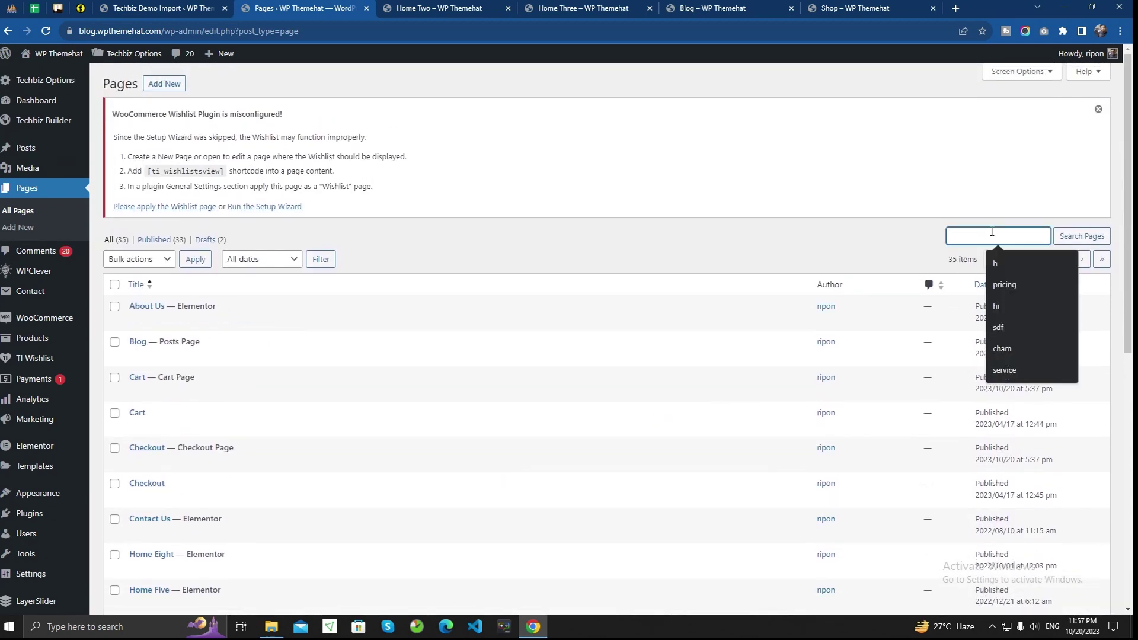
text(shop)
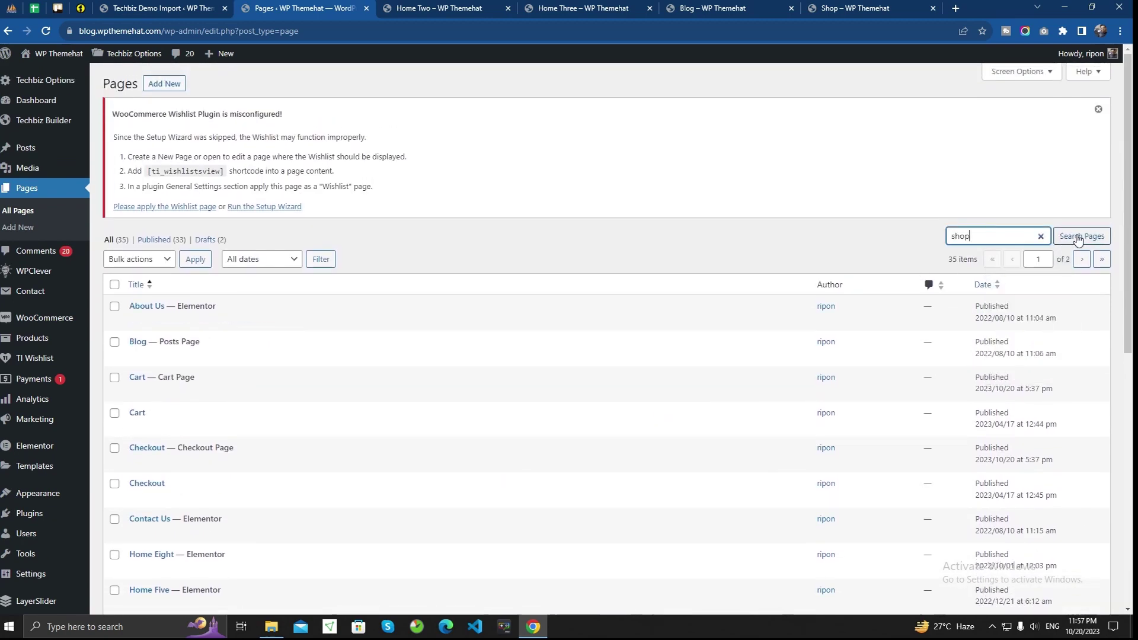
click(1078, 237)
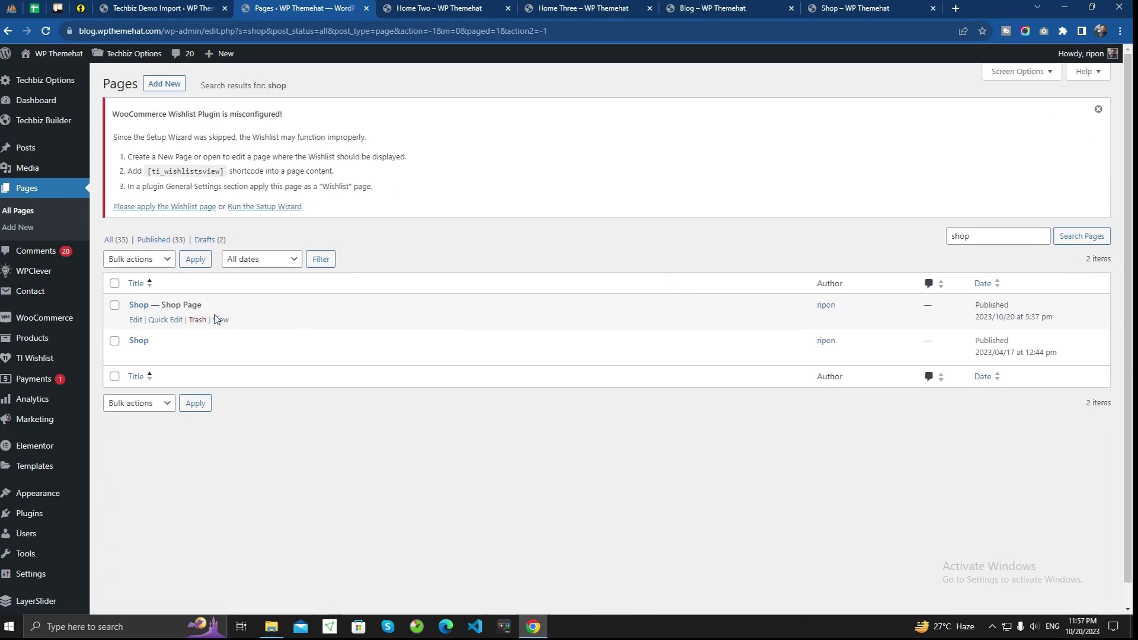
right_click(220, 321)
click(267, 328)
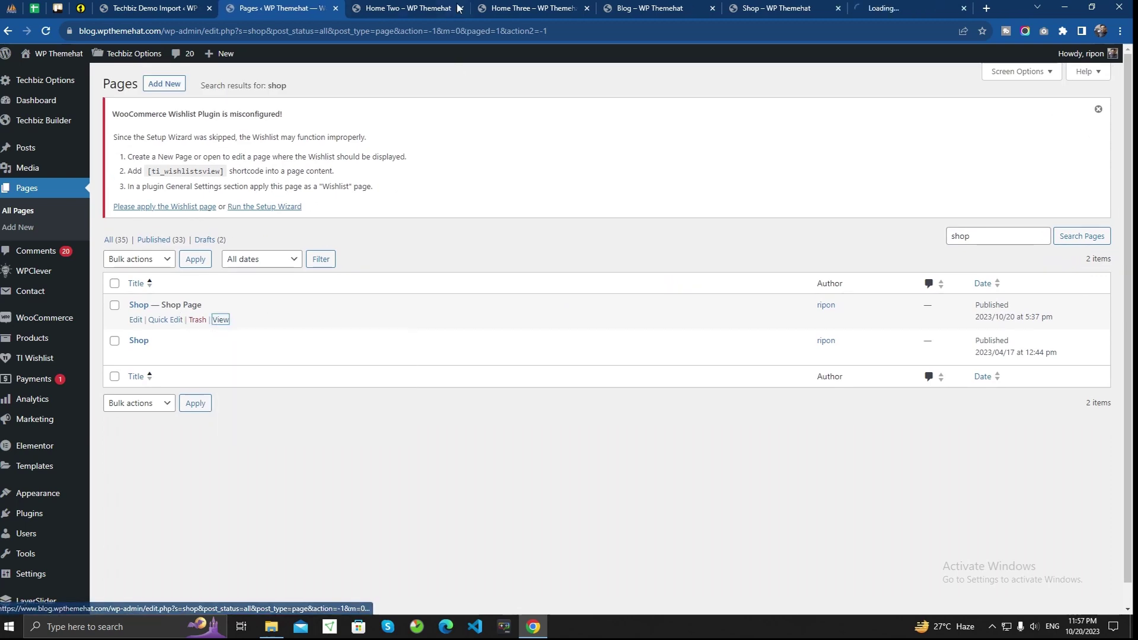
click(901, 8)
- Look over the Shop page's product grid, pagination and footer
scroll(386, 323, down, 4)
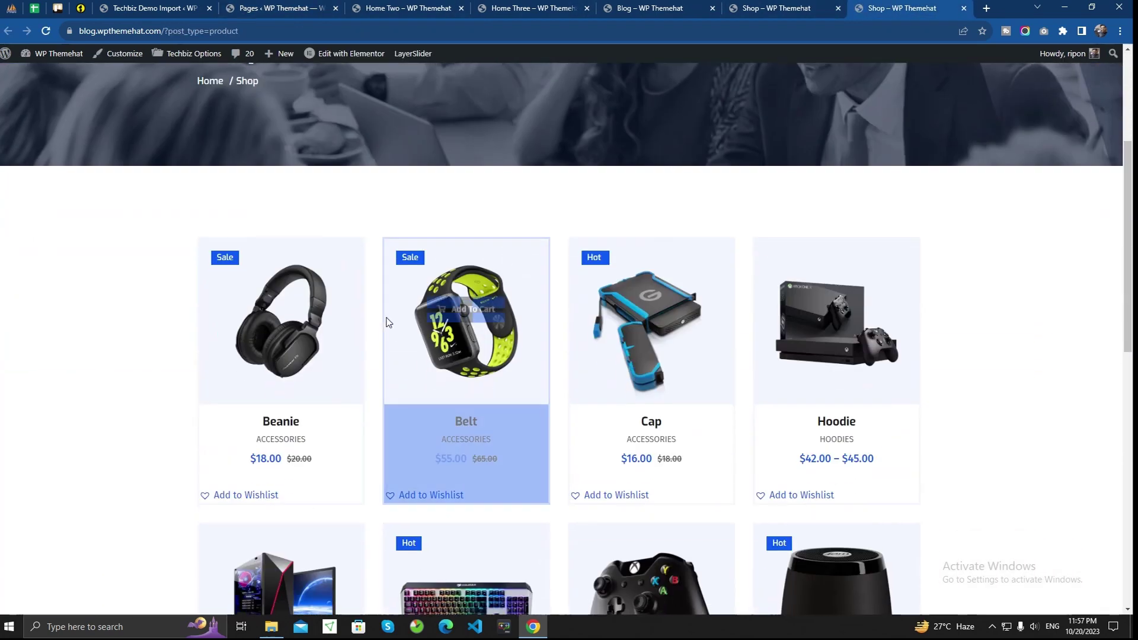
scroll(600, 320, down, 10)
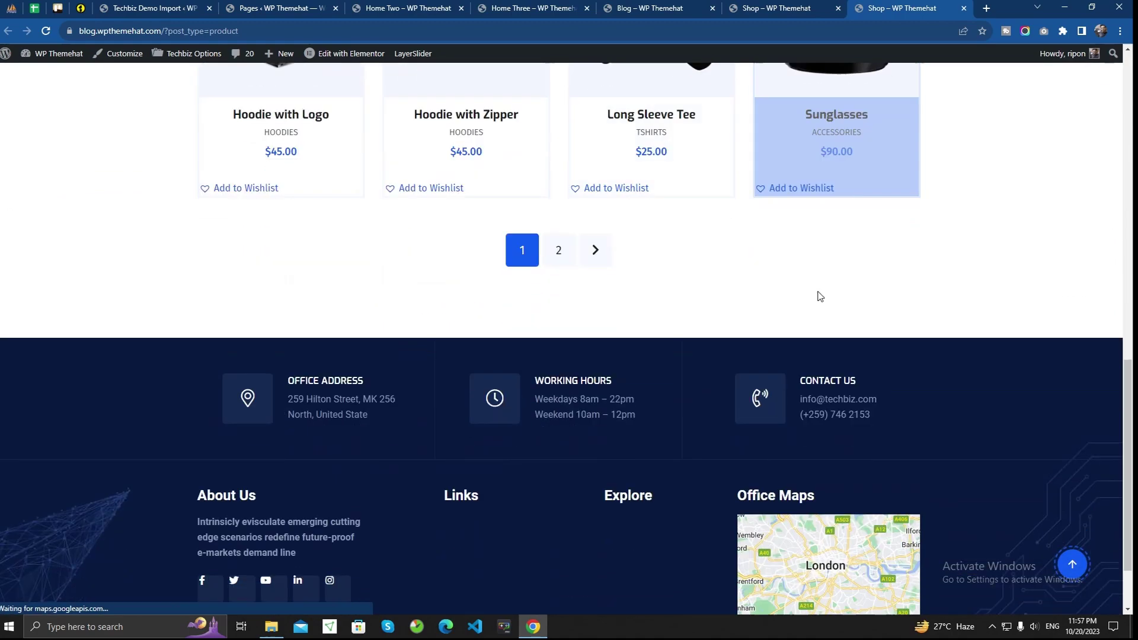
scroll(818, 295, up, 14)
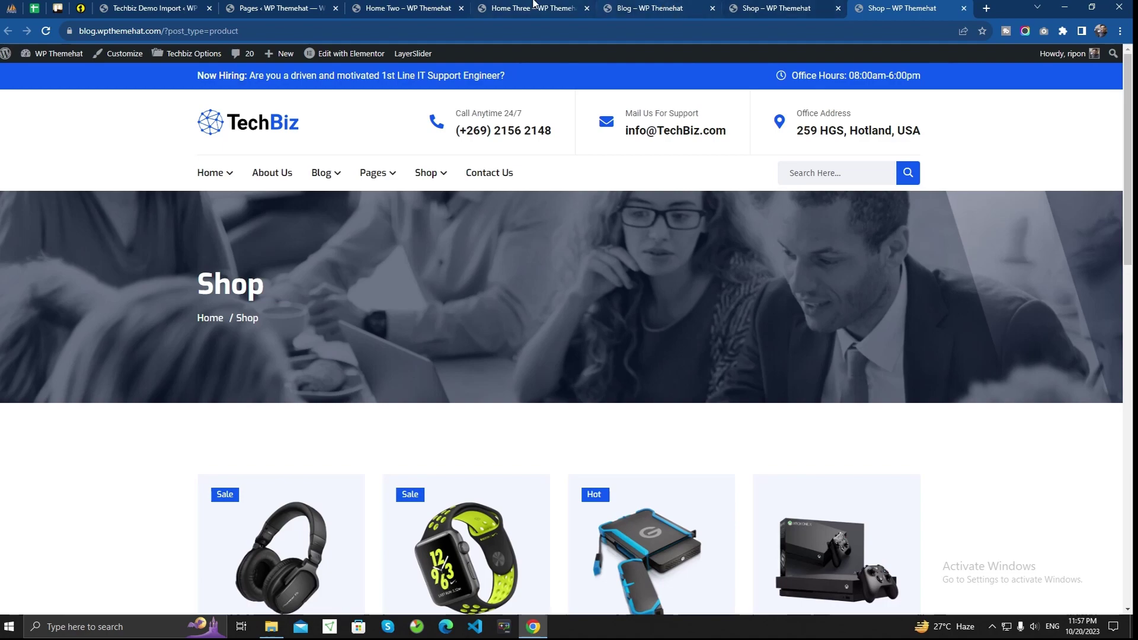
- Close the browser tabs of the Home Two, Home Three, Blog and first Shop pages
click(408, 9)
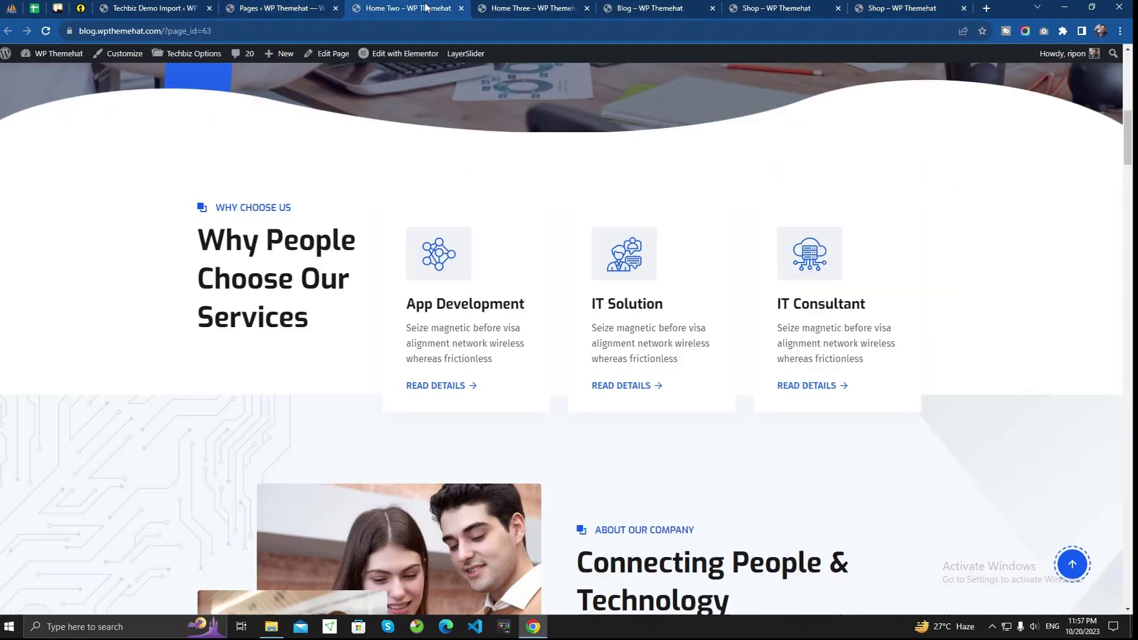
click(461, 9)
click(462, 8)
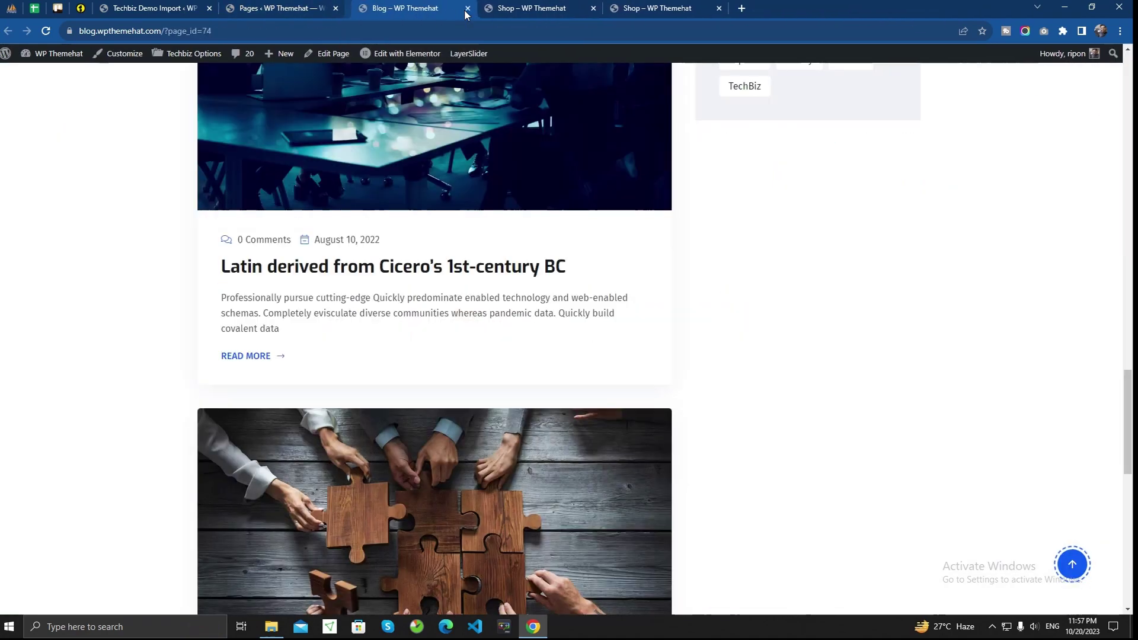
click(462, 9)
click(462, 8)
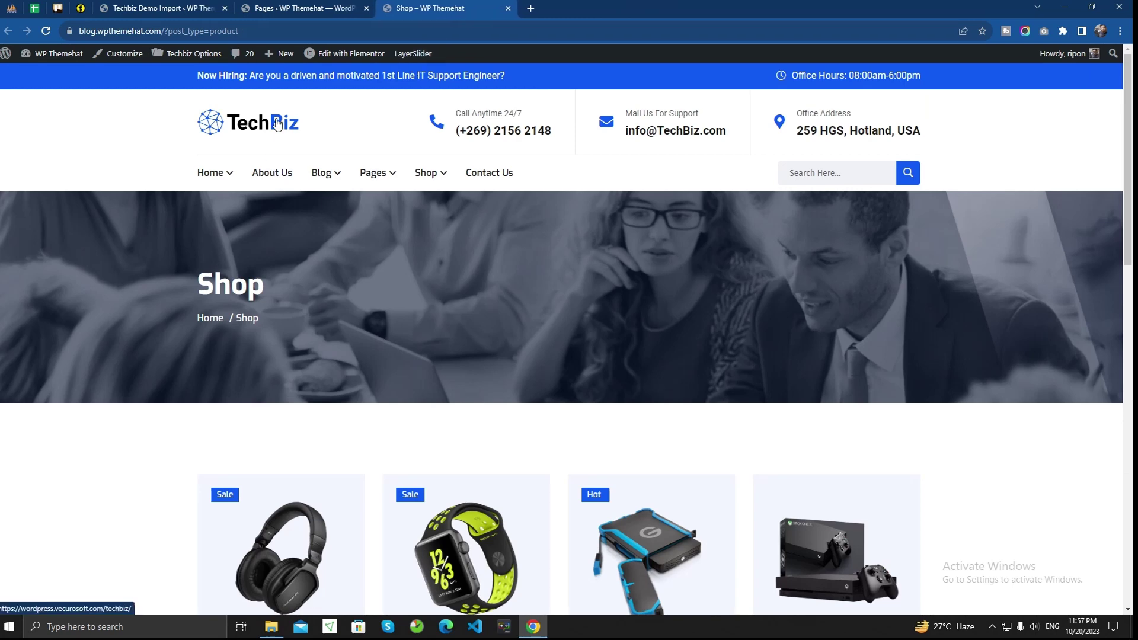
- From the Techbiz demo site's home page, open Header One in Elementor in a new tab and place it before the demo tab
click(350, 53)
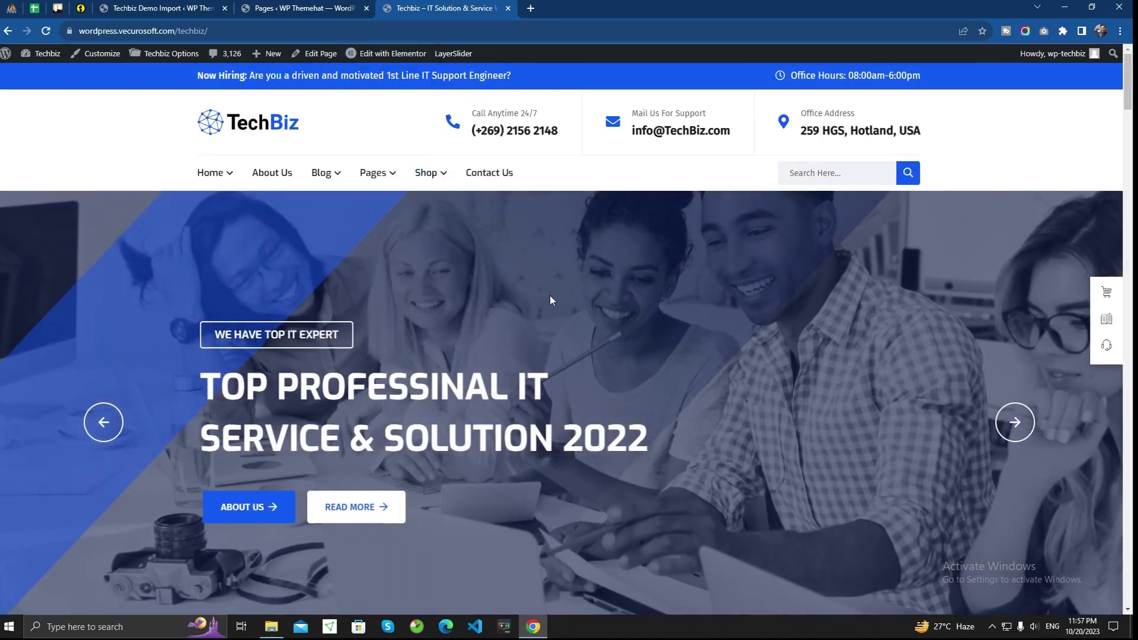
mouse_move(381, 61)
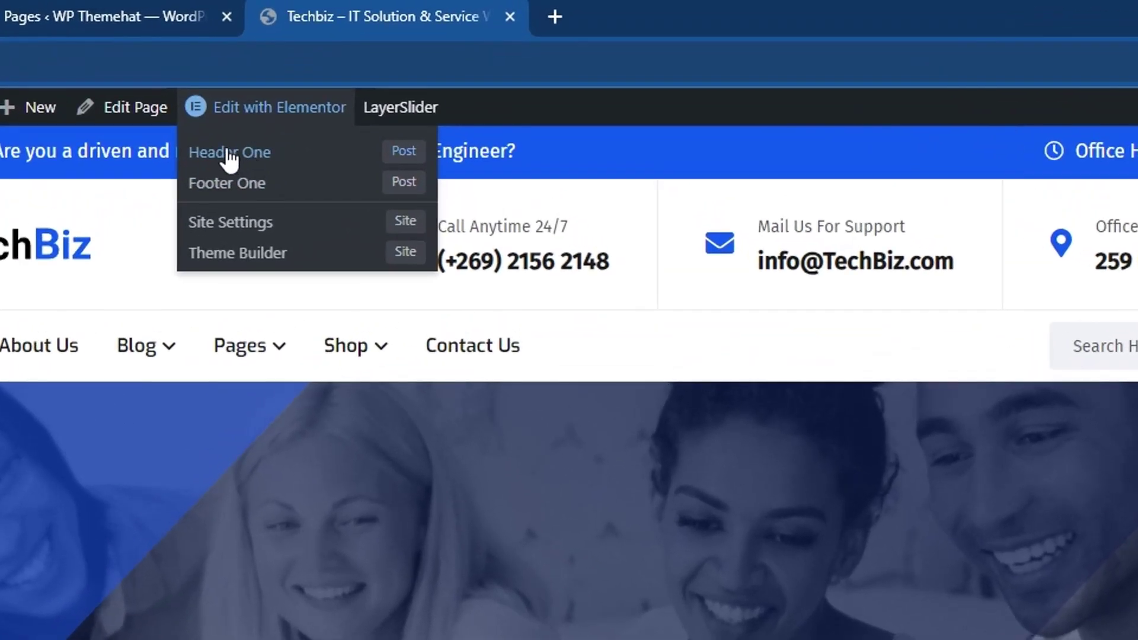
right_click(230, 159)
click(272, 166)
click(629, 18)
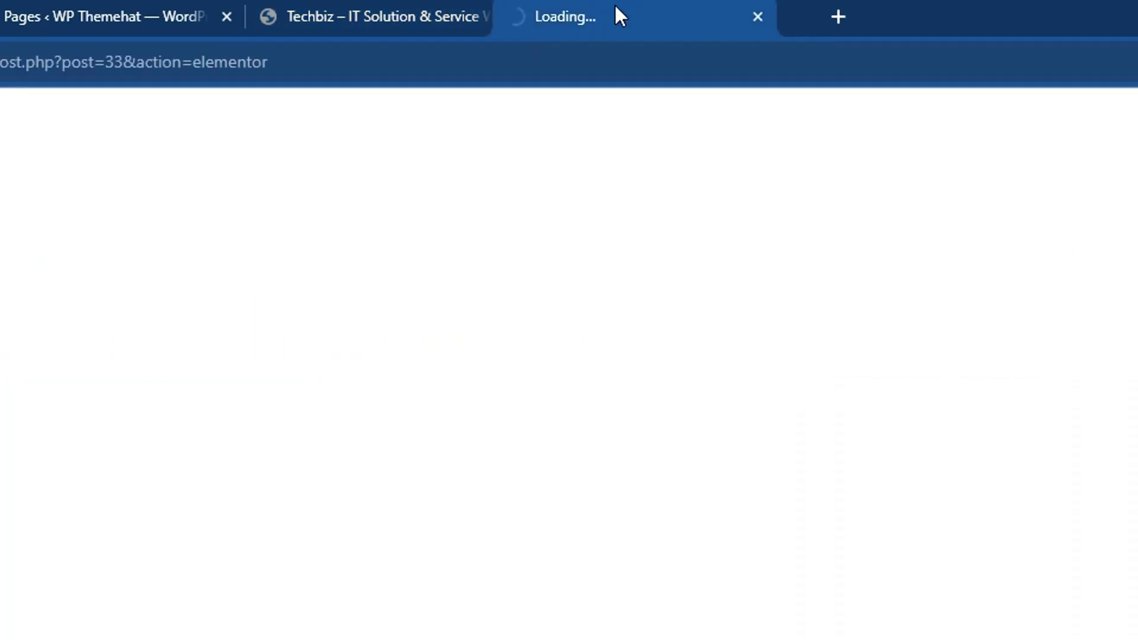
drag(615, 10, 379, 9)
- Open the Techbiz demo's Home One page in the Elementor editor in its existing tab
click(610, 12)
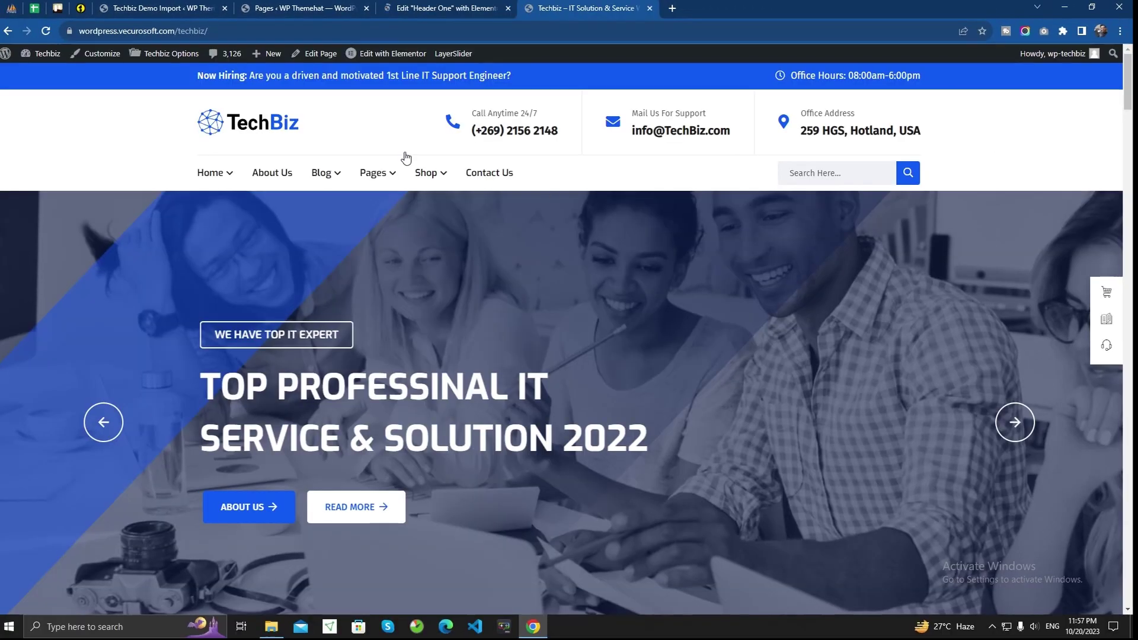
click(426, 9)
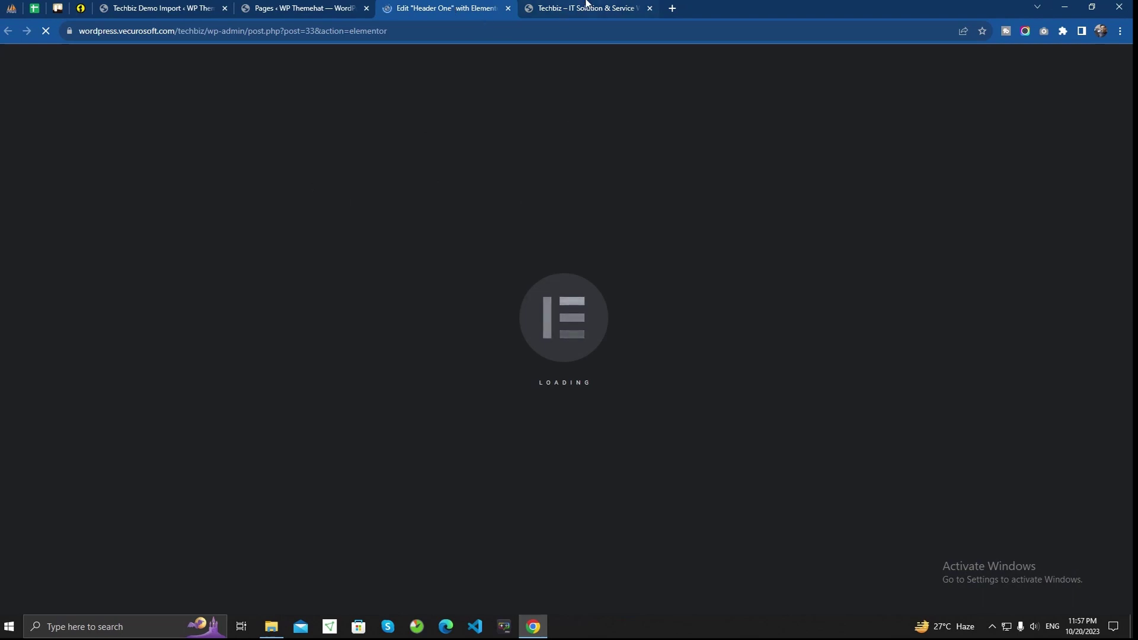
click(586, 6)
mouse_move(384, 58)
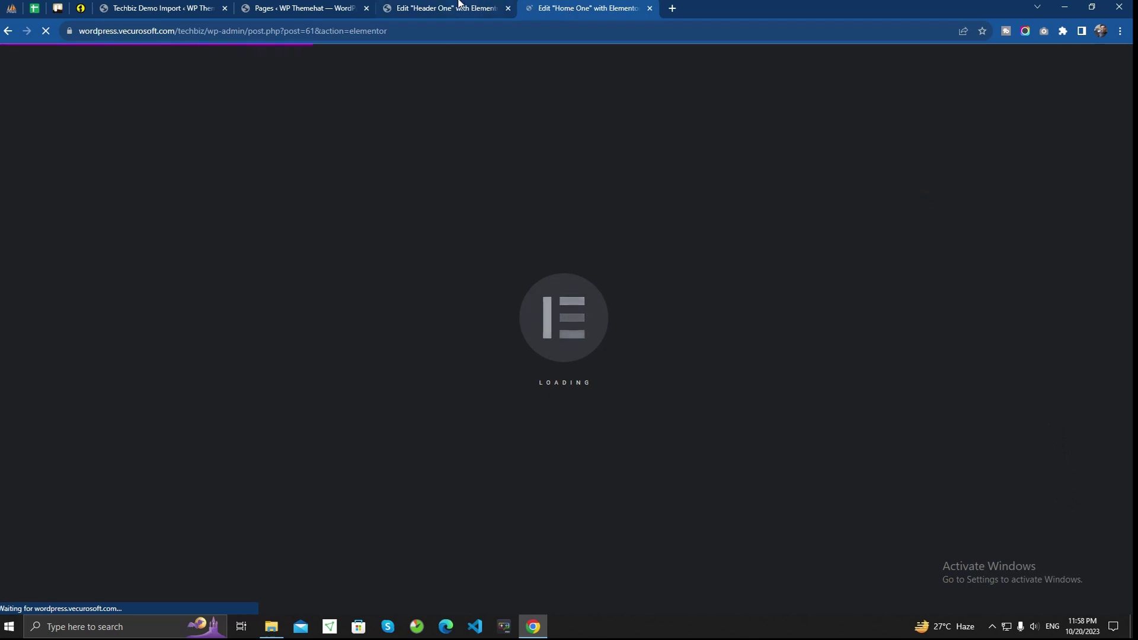
- Replace the TechBiz logo in Header One with the home-8-service-2-1 image from the media library
click(460, 3)
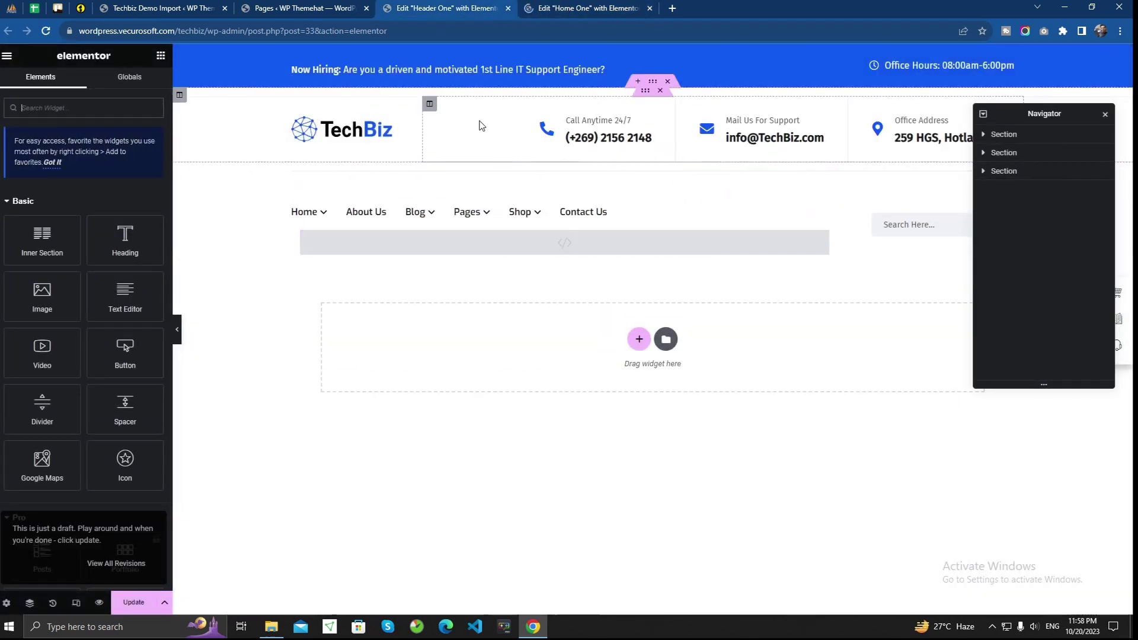
click(363, 138)
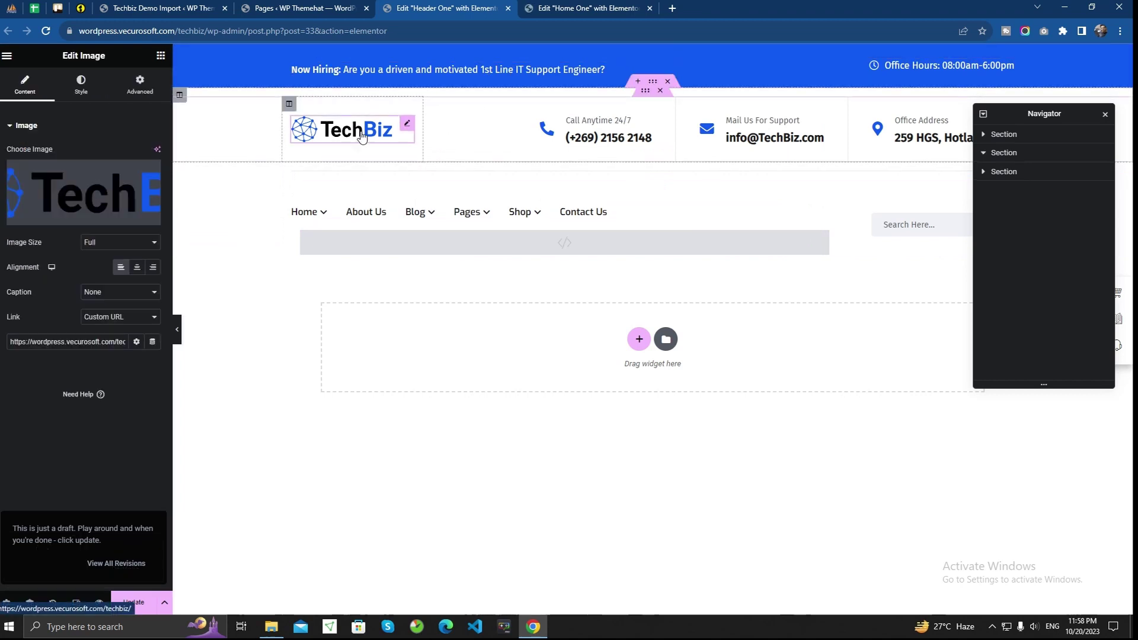
click(104, 188)
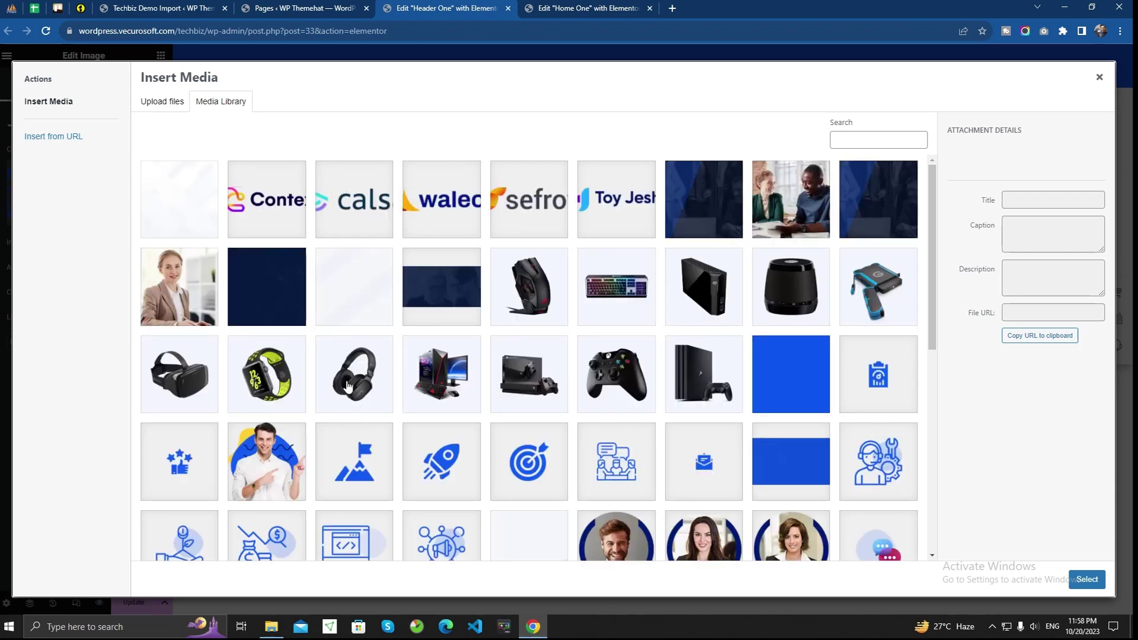
scroll(615, 222, down, 5)
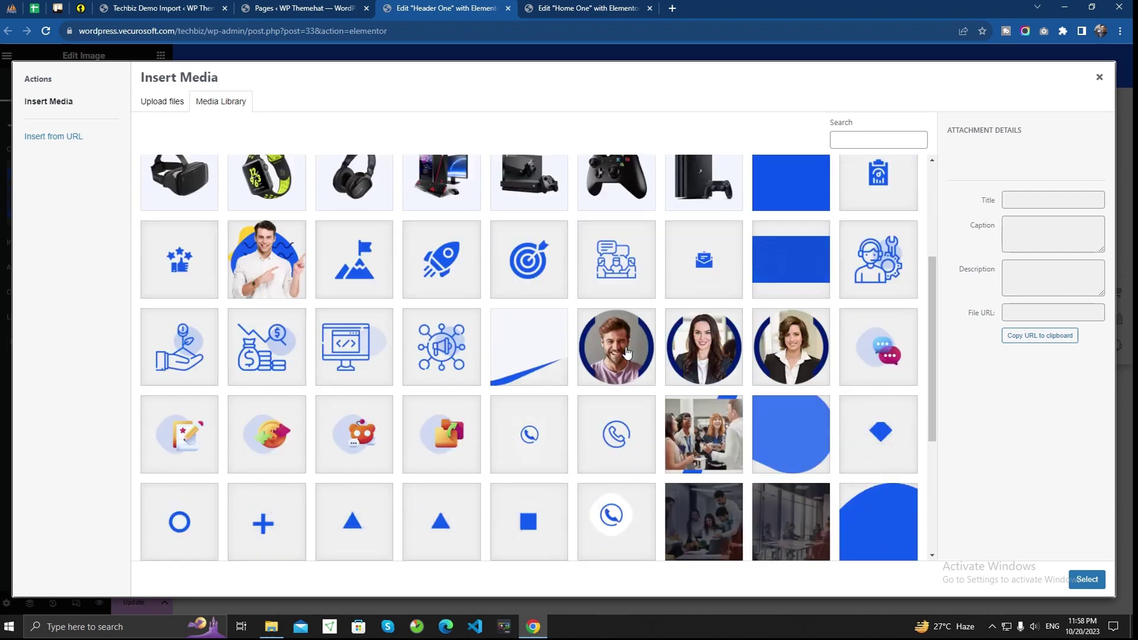
scroll(830, 308, up, 2)
click(869, 294)
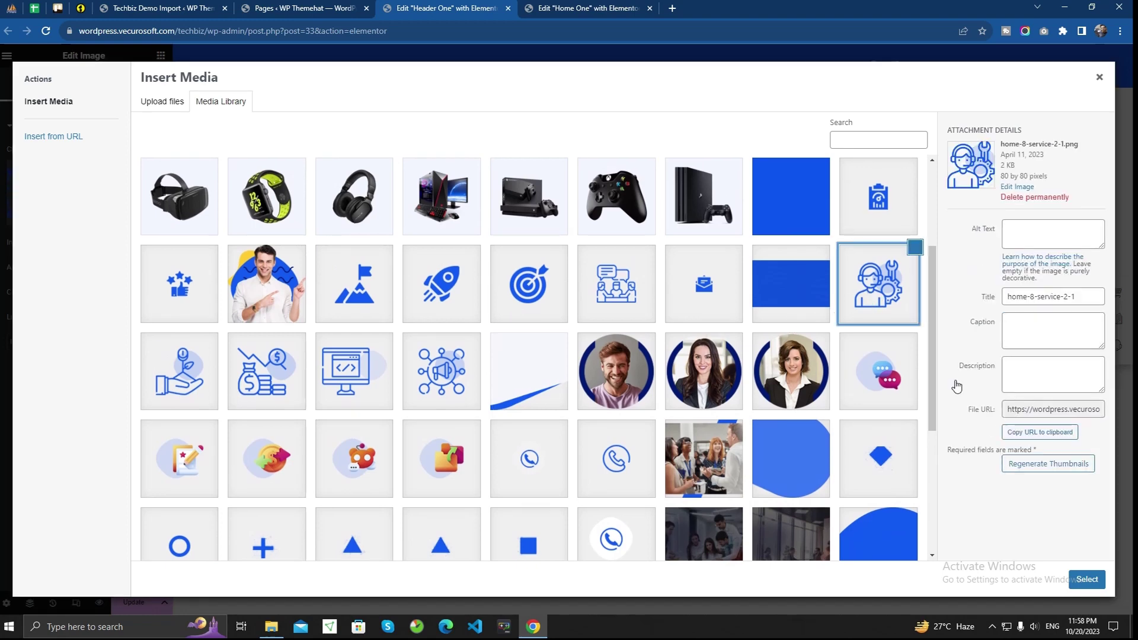
click(1088, 586)
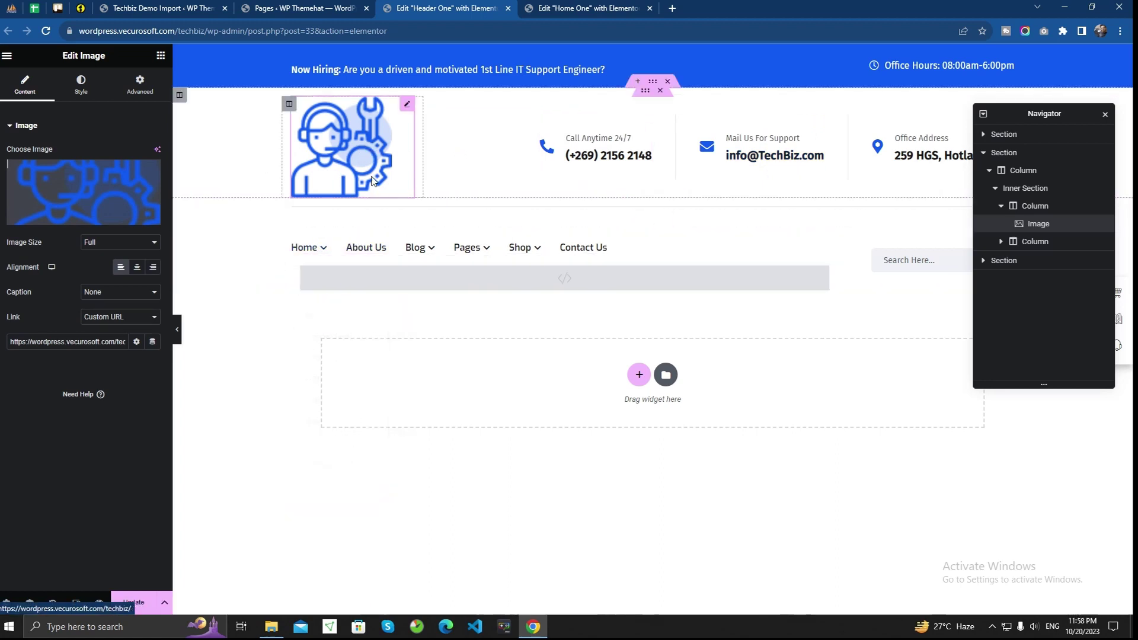
- Close the Navigator and change the background color of Header One's top bar section to red
click(902, 261)
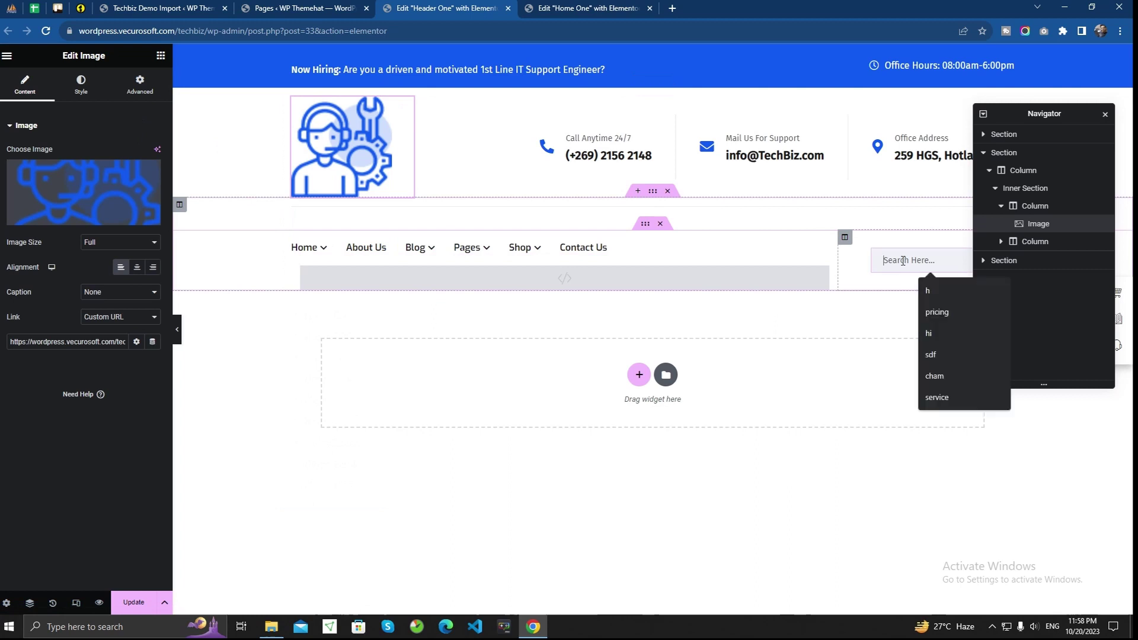
click(1105, 116)
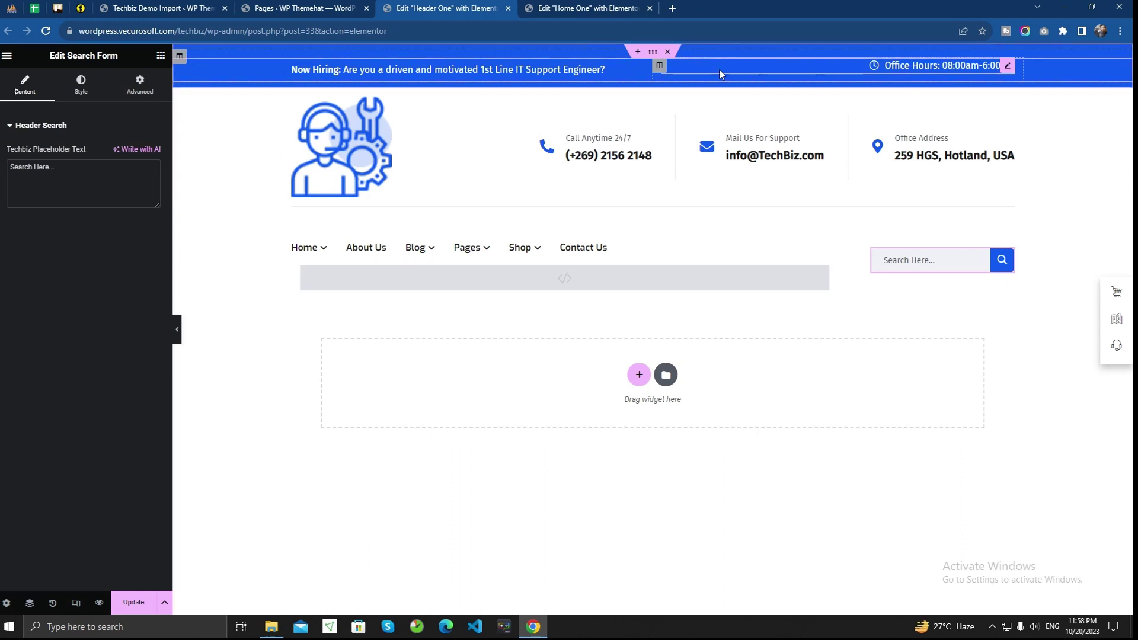
click(589, 173)
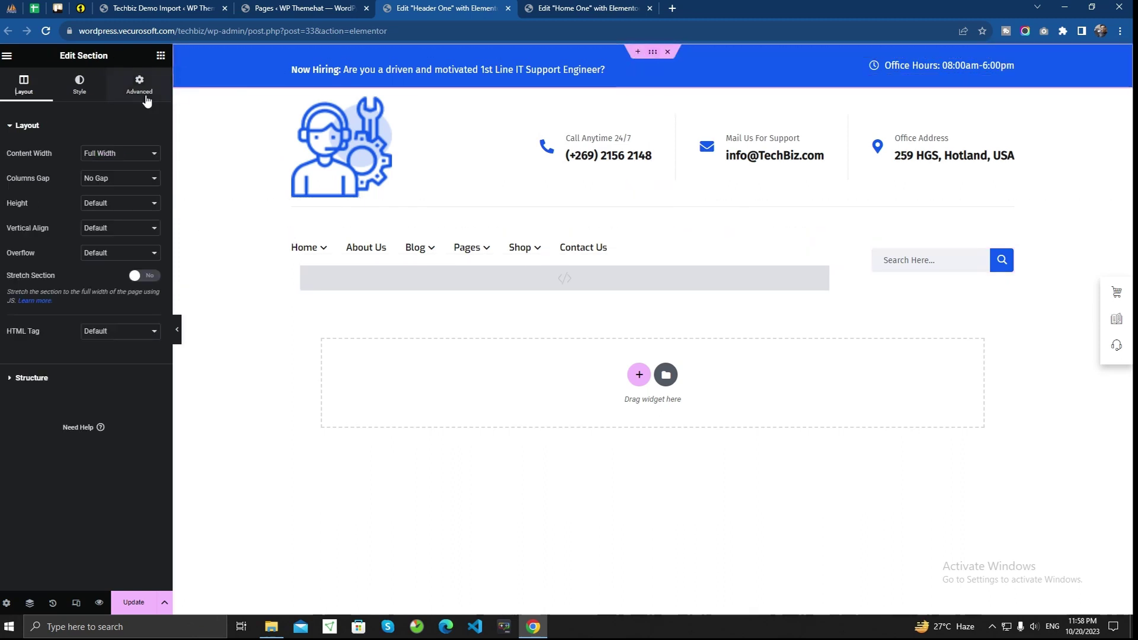
click(79, 85)
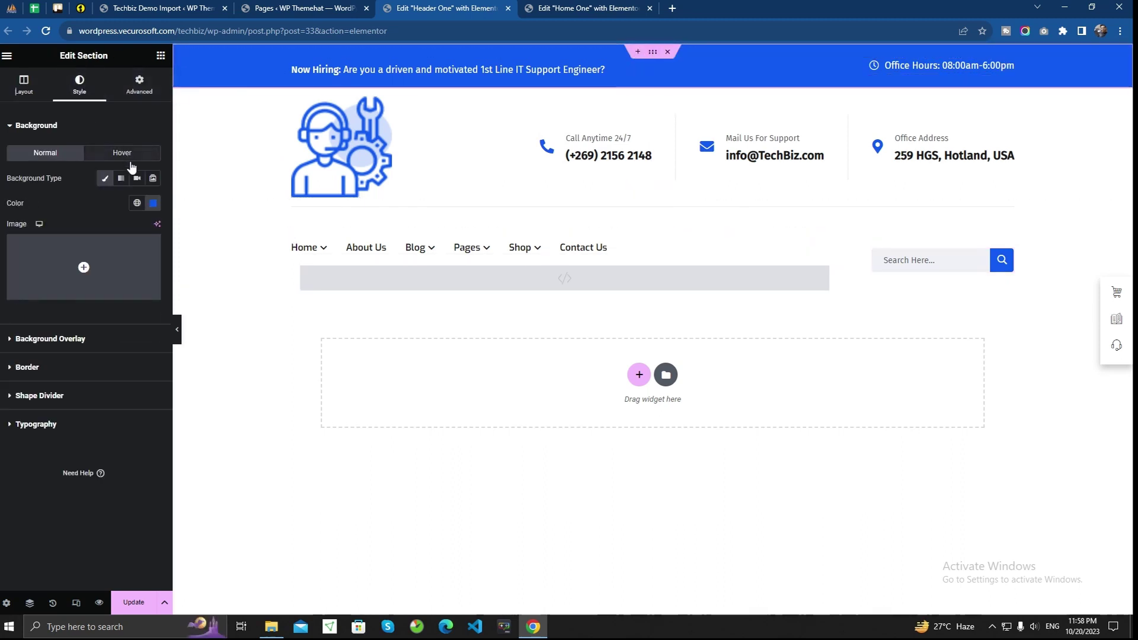
click(154, 203)
click(208, 323)
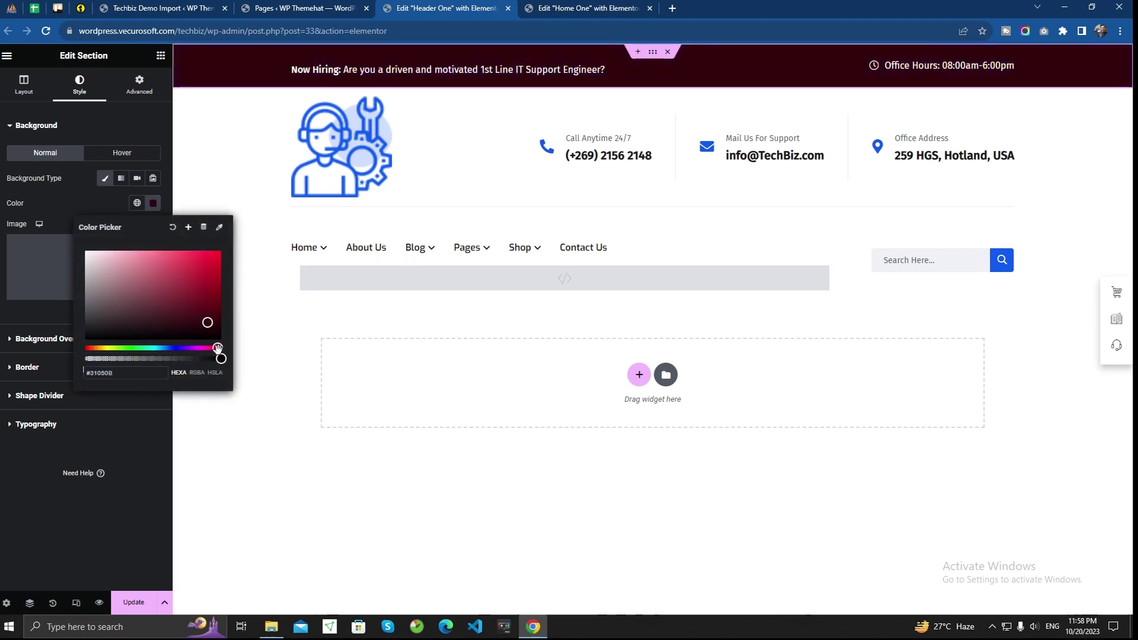
click(174, 229)
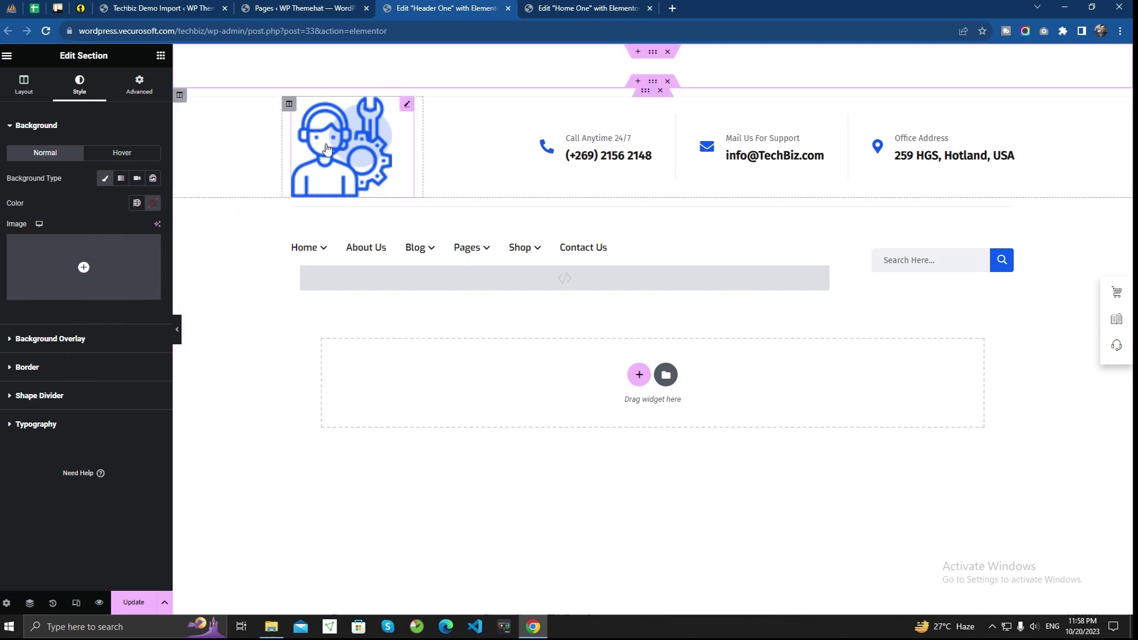
click(154, 208)
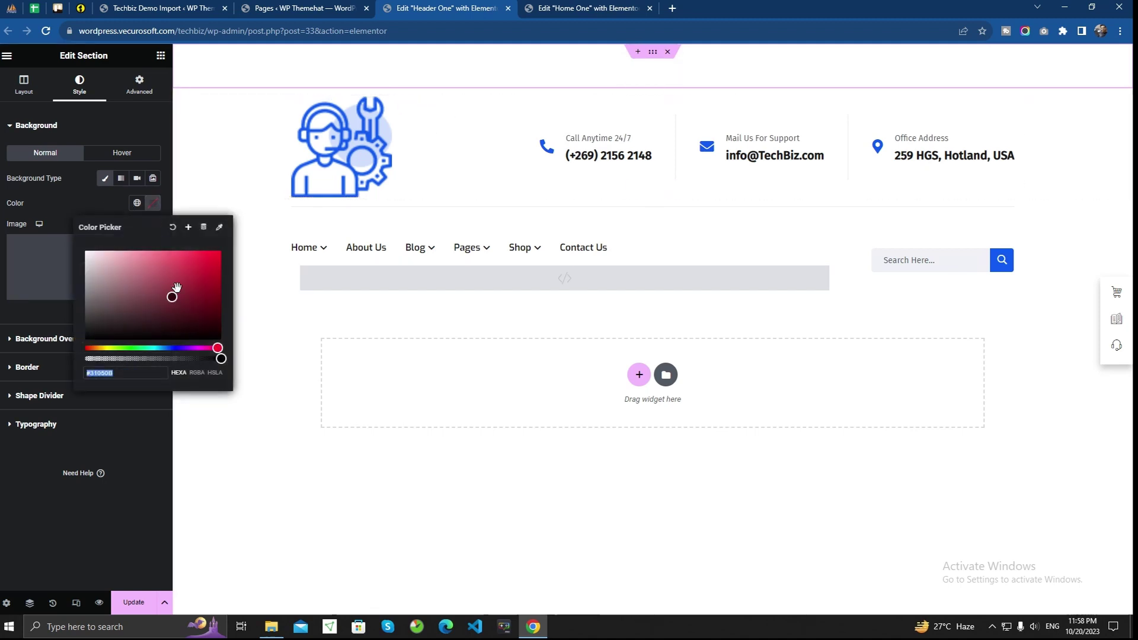
mouse_move(177, 288)
mouse_down()
mouse_move(214, 260)
mouse_move(89, 261)
mouse_move(216, 263)
mouse_up()
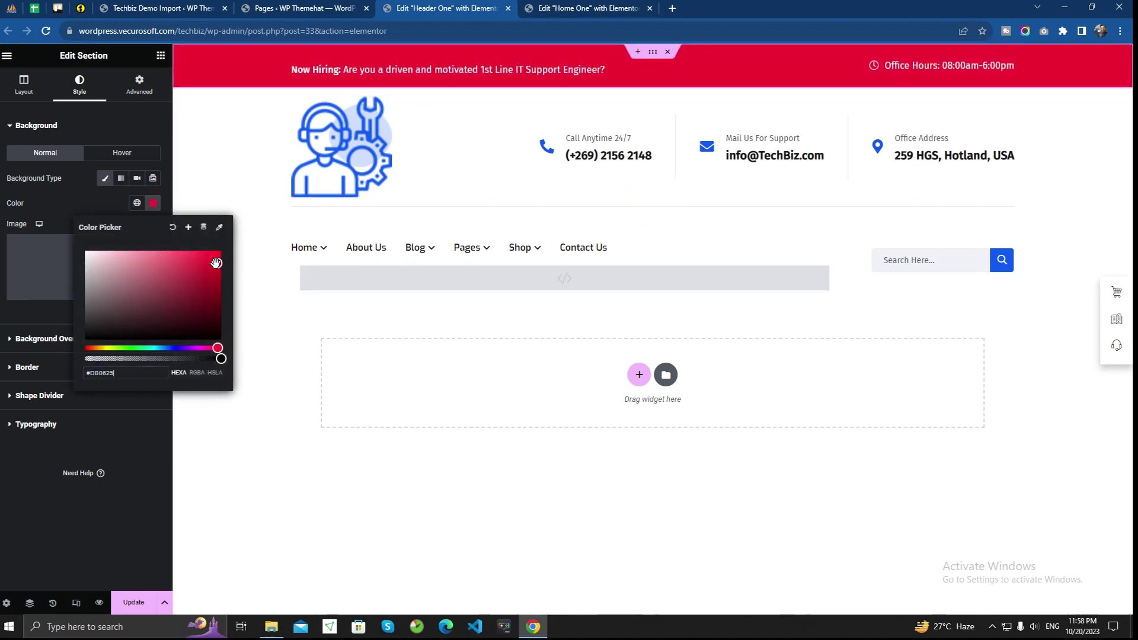
click(99, 201)
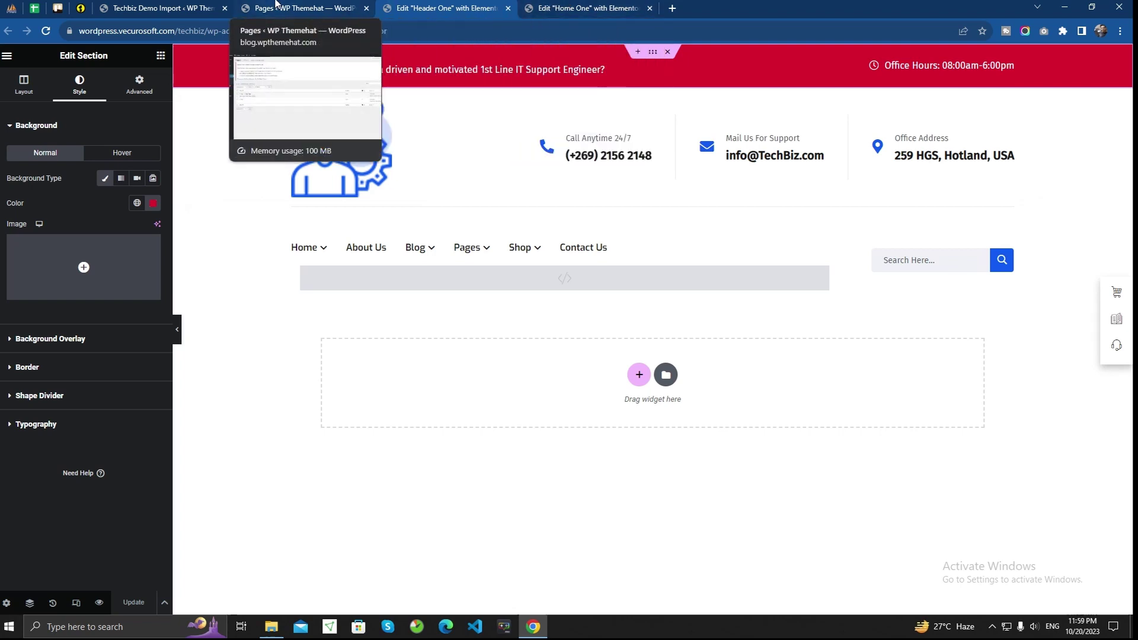
- Open the Header Builder list on the WP Themehat site and look through the available headers
click(304, 7)
mouse_move(48, 124)
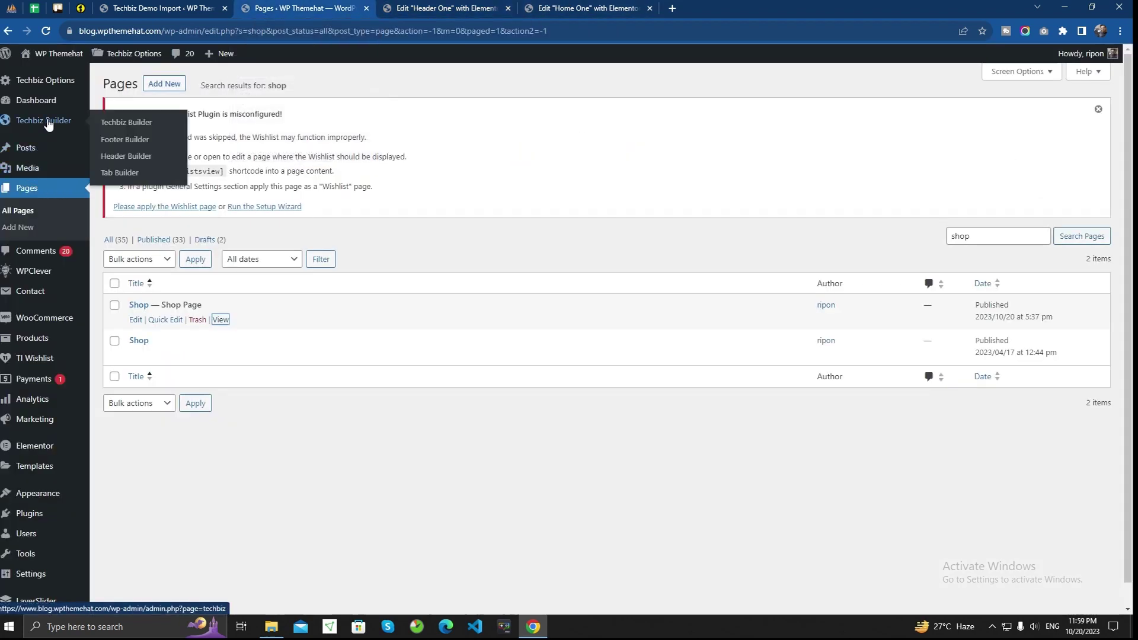
click(126, 156)
scroll(308, 297, down, 2)
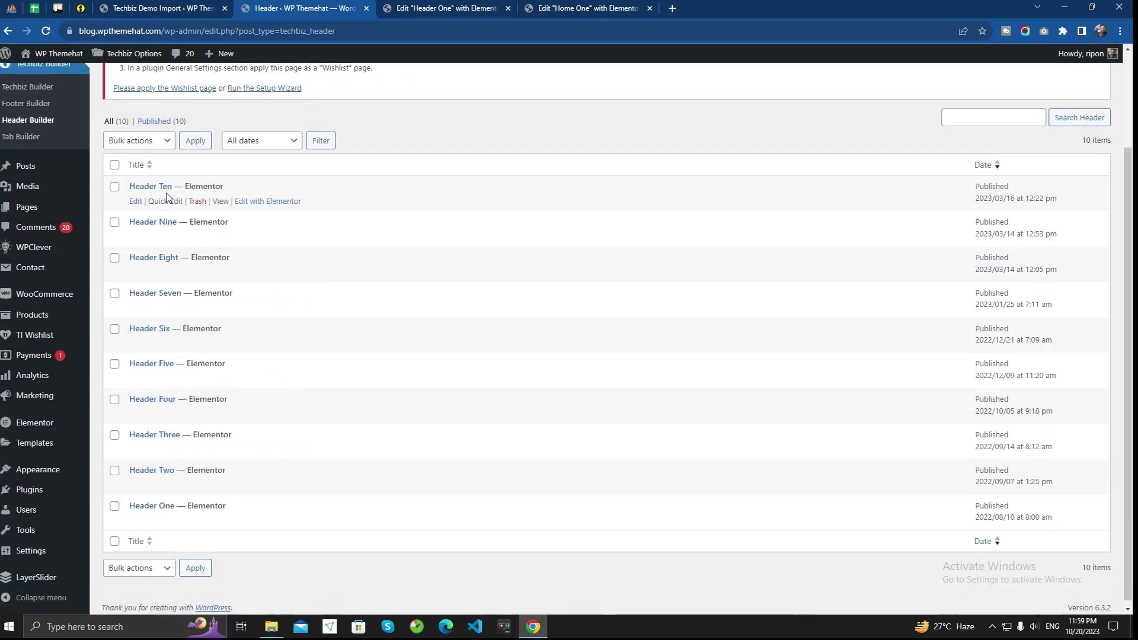
scroll(167, 197, up, 2)
scroll(152, 296, down, 2)
scroll(160, 398, up, 2)
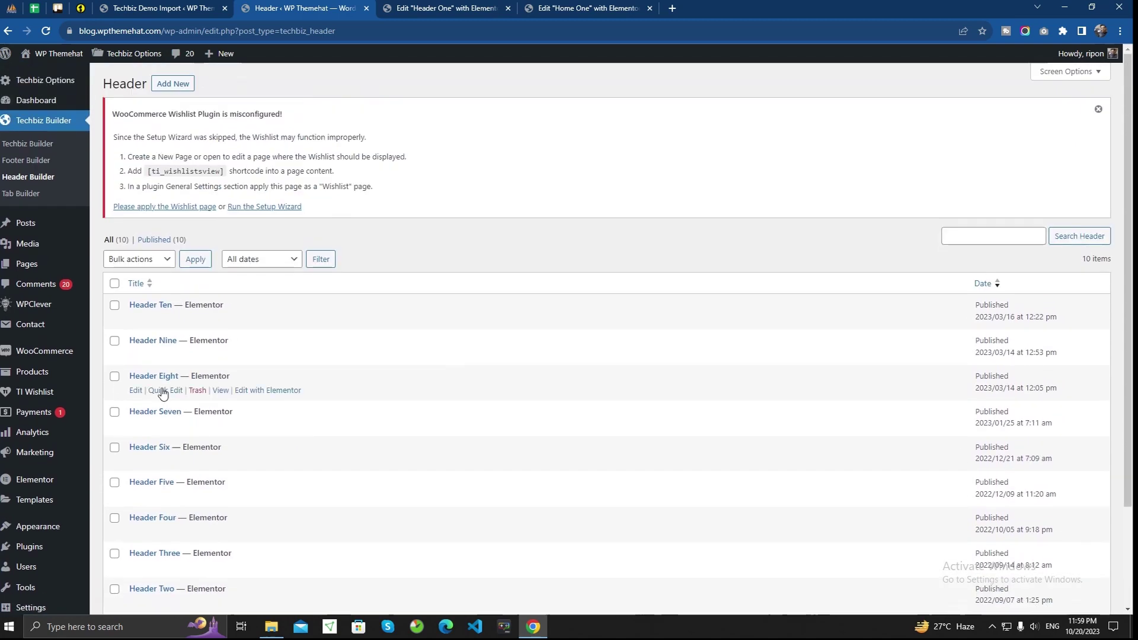
scroll(160, 331, down, 2)
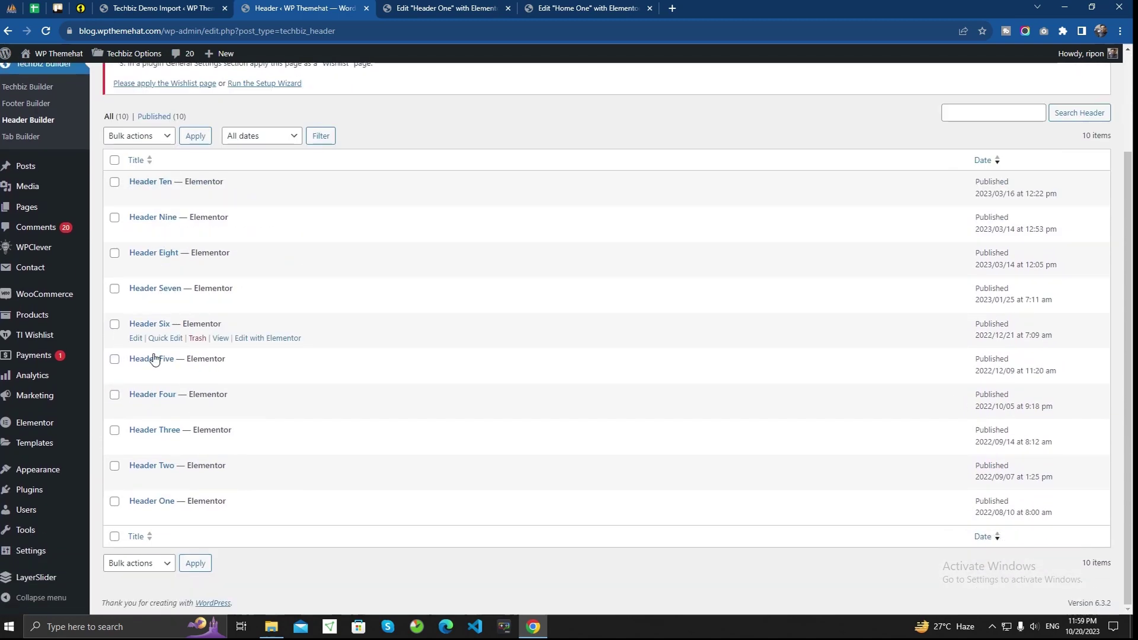
scroll(169, 435, up, 2)
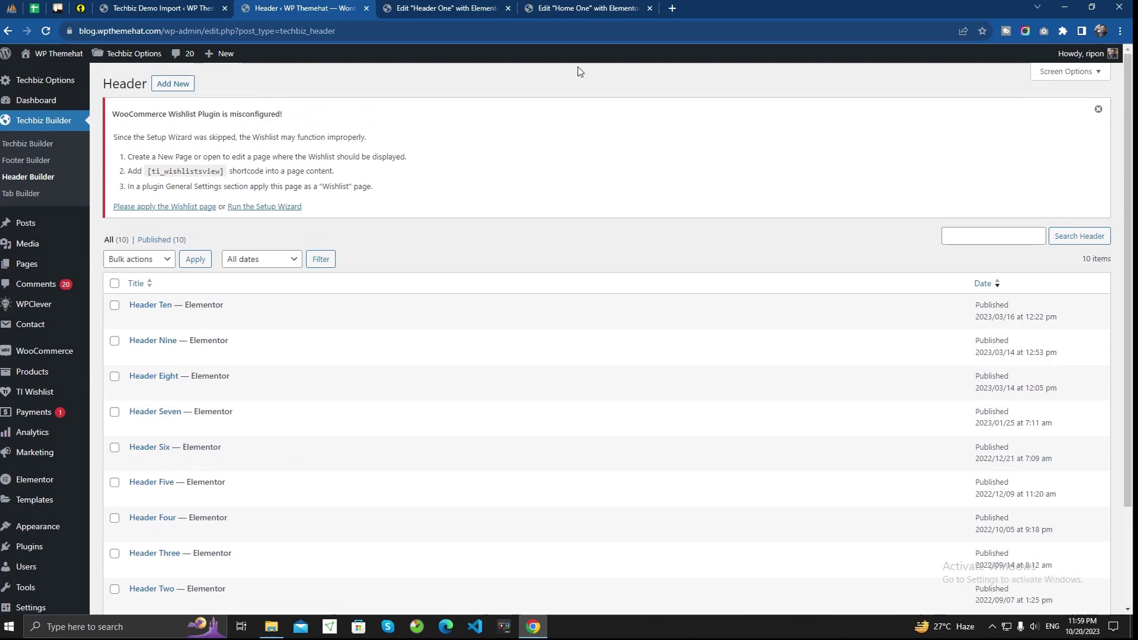
- View Header Ten from the WP Themehat header list in a new tab, compare it with Home One, and close its tab
click(593, 5)
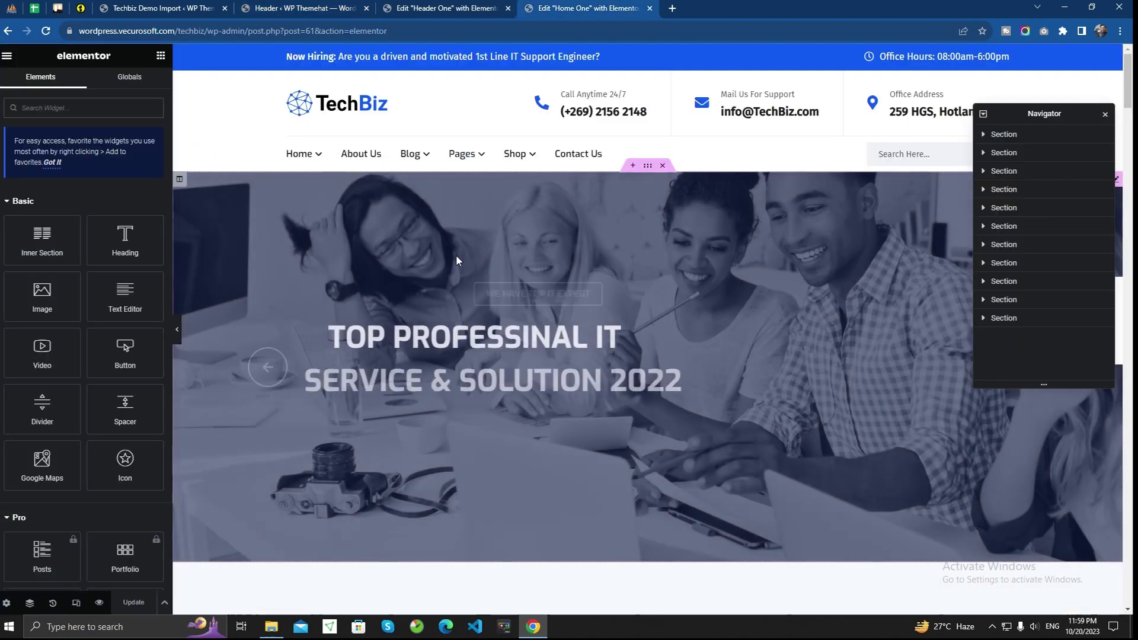
scroll(553, 251, down, 5)
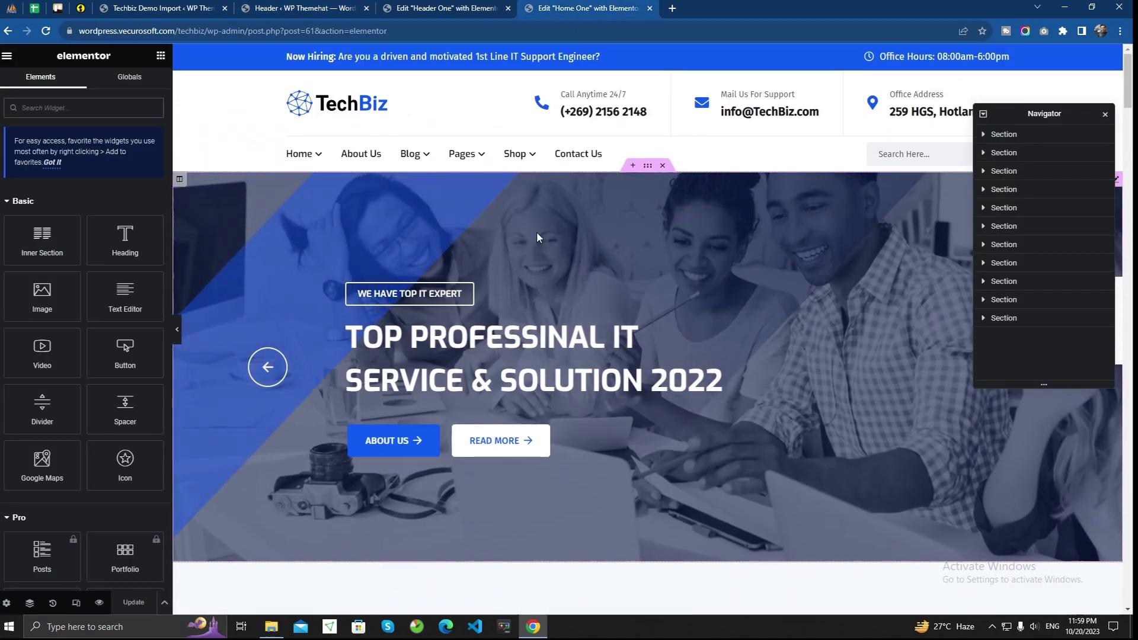
click(285, 8)
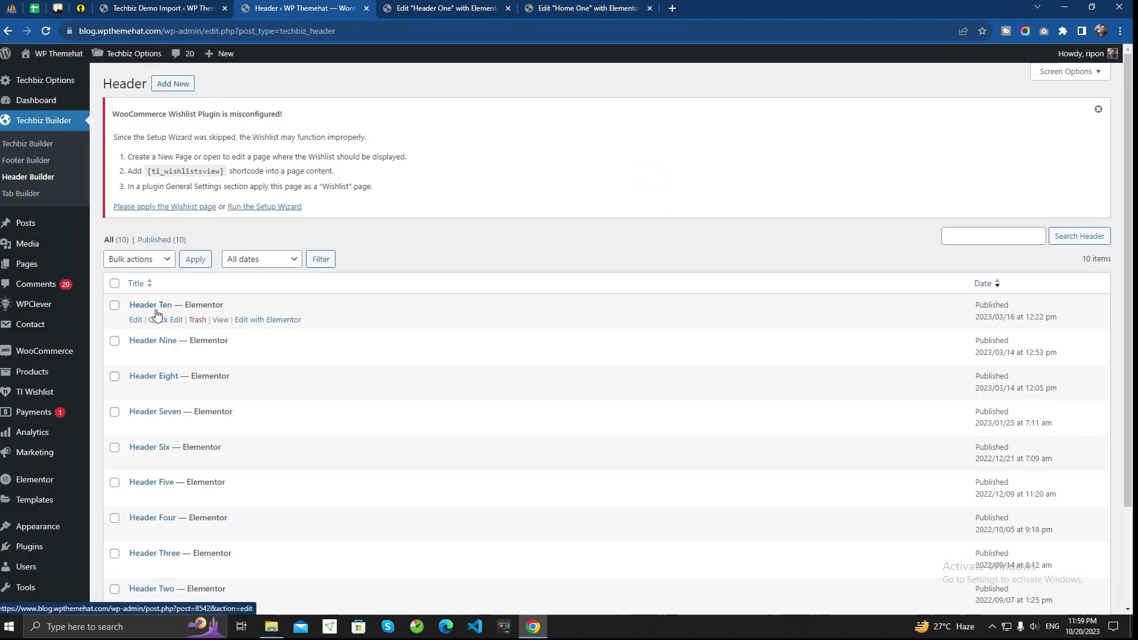
right_click(226, 323)
click(267, 330)
click(415, 7)
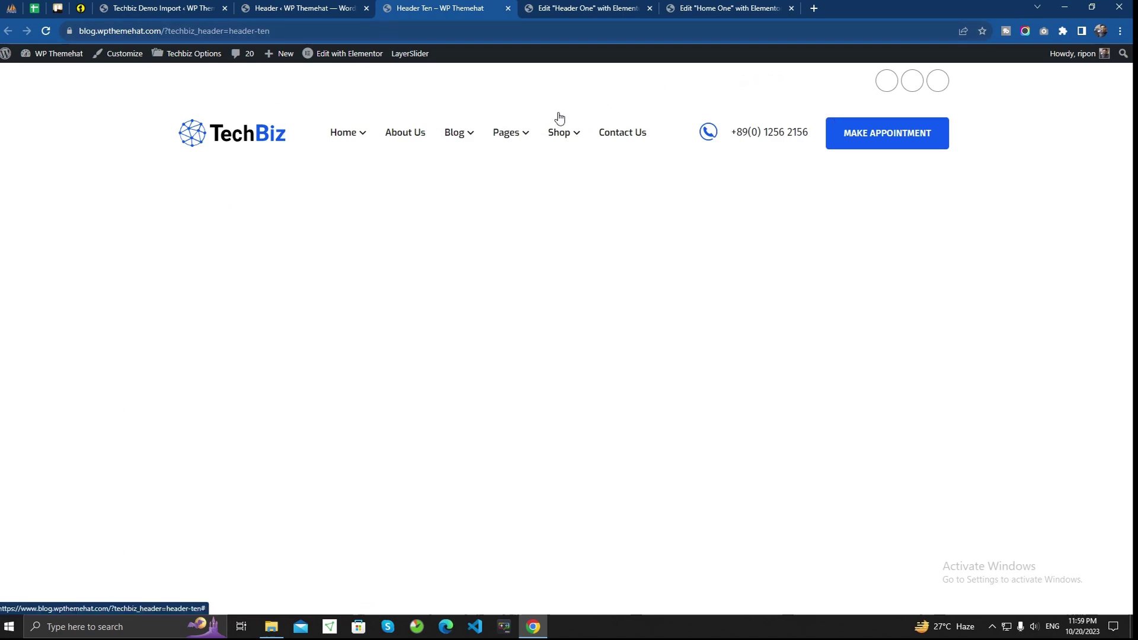
click(717, 7)
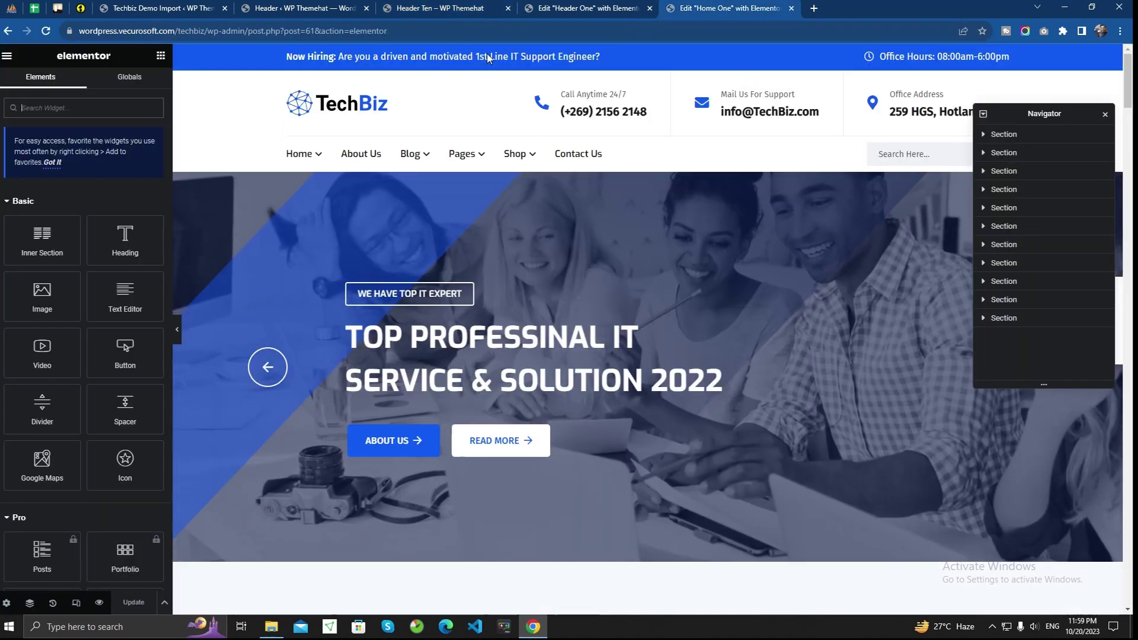
click(479, 7)
click(508, 8)
- In Home One's page settings, set the Header Option to Header Builder with Header Four as the header, and update the page
click(586, 8)
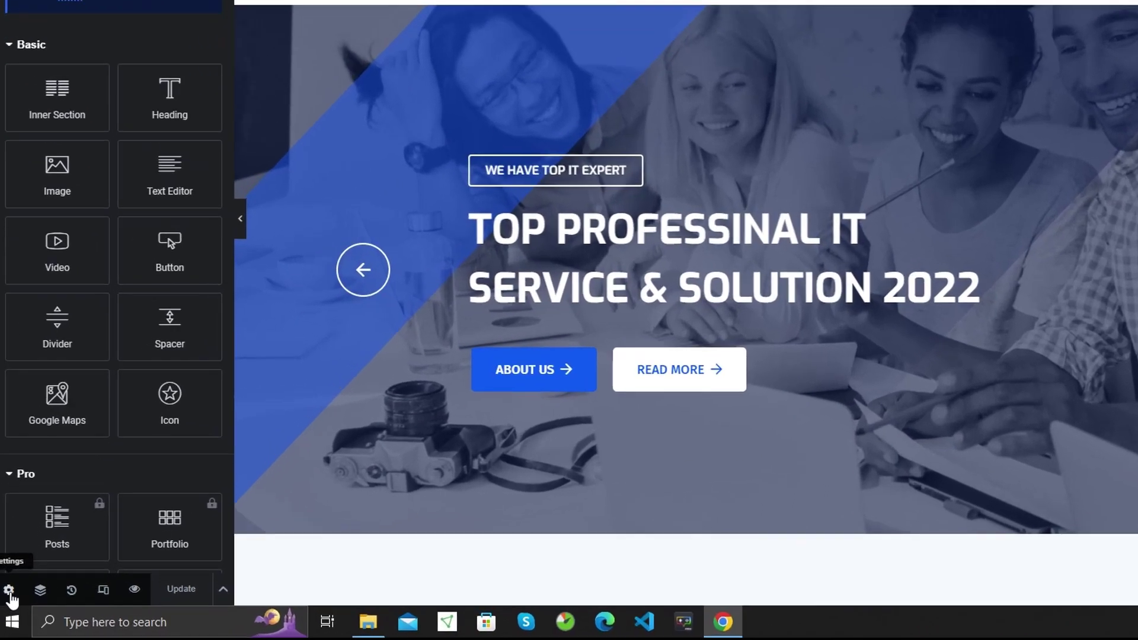
click(9, 589)
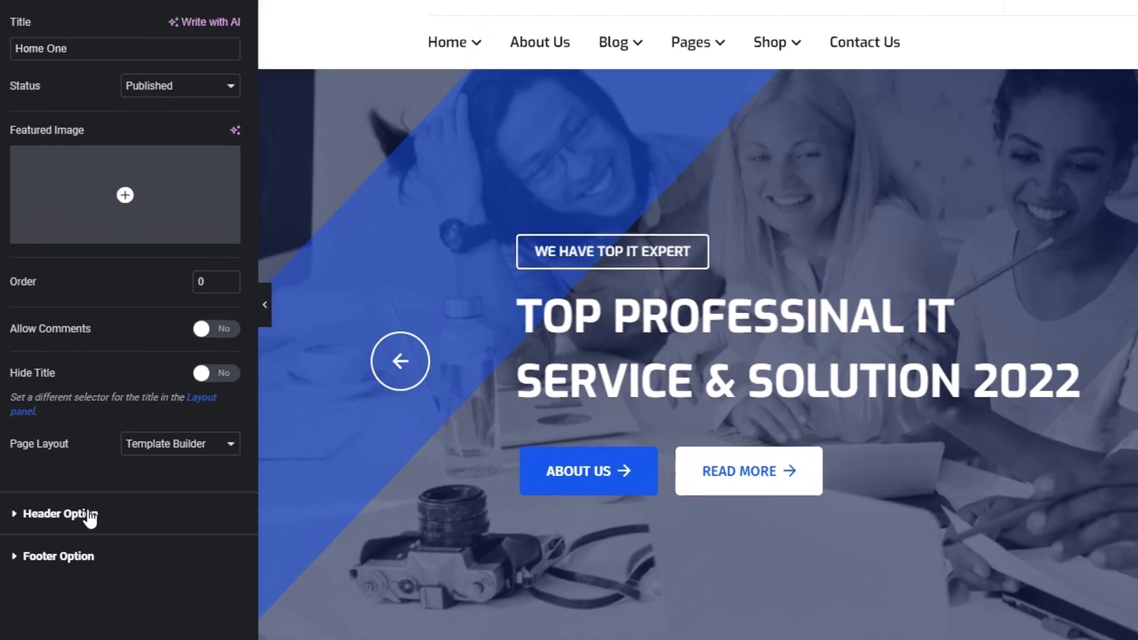
click(89, 516)
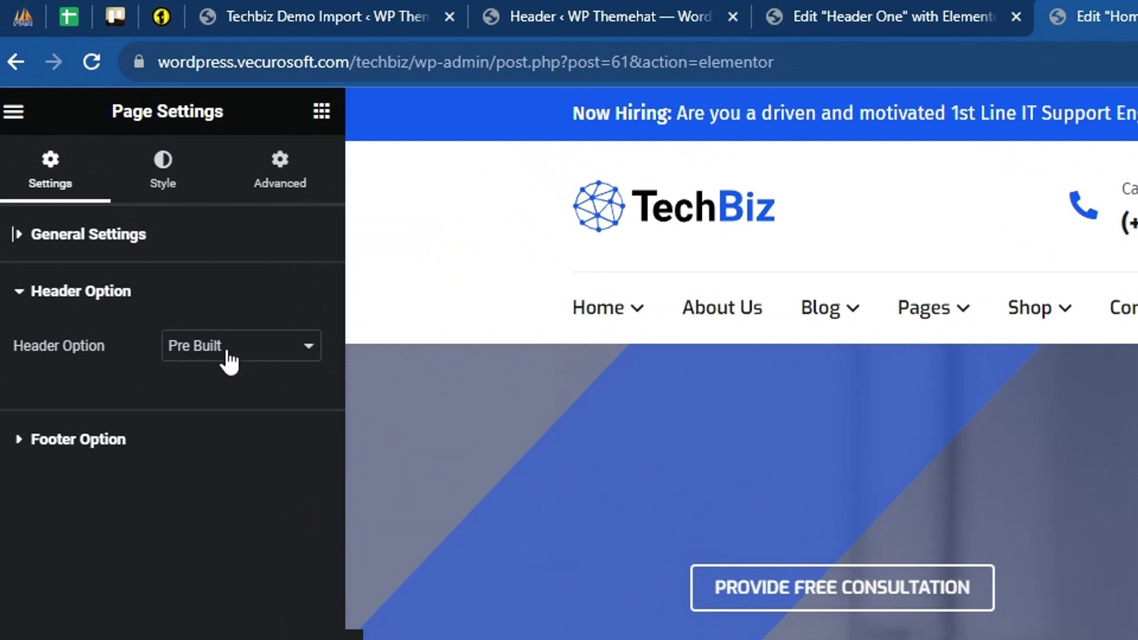
click(230, 356)
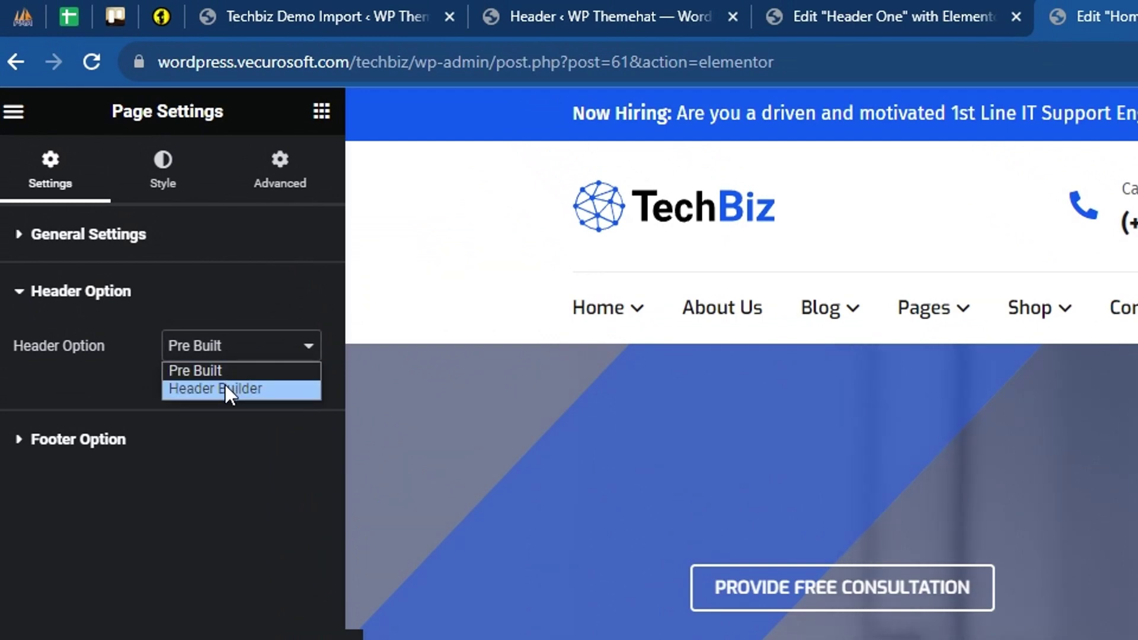
click(225, 386)
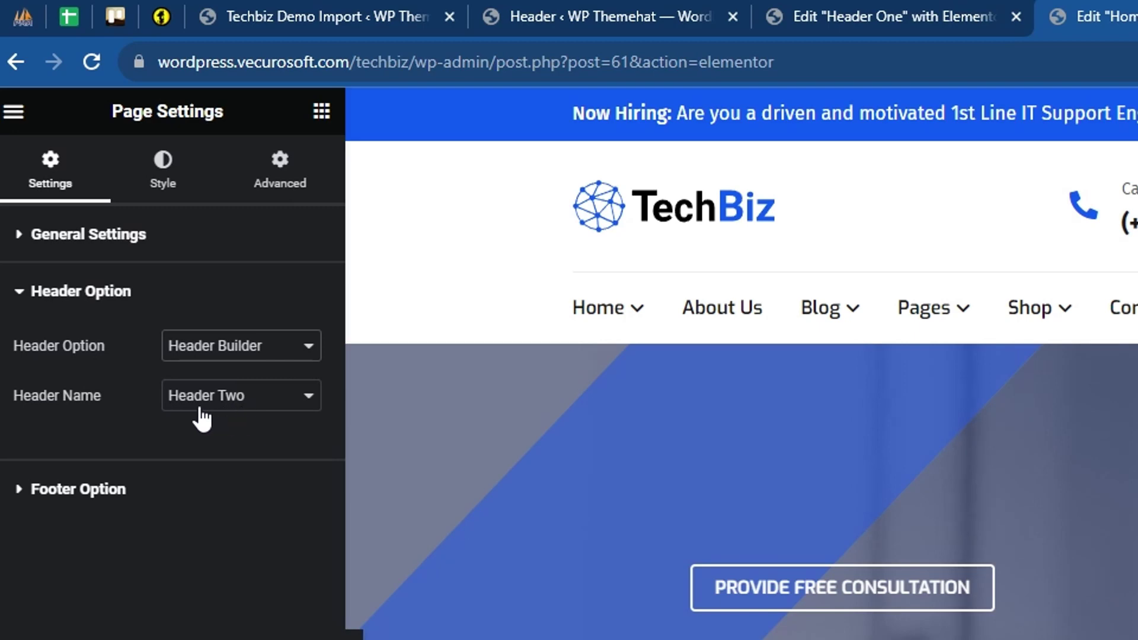
click(263, 402)
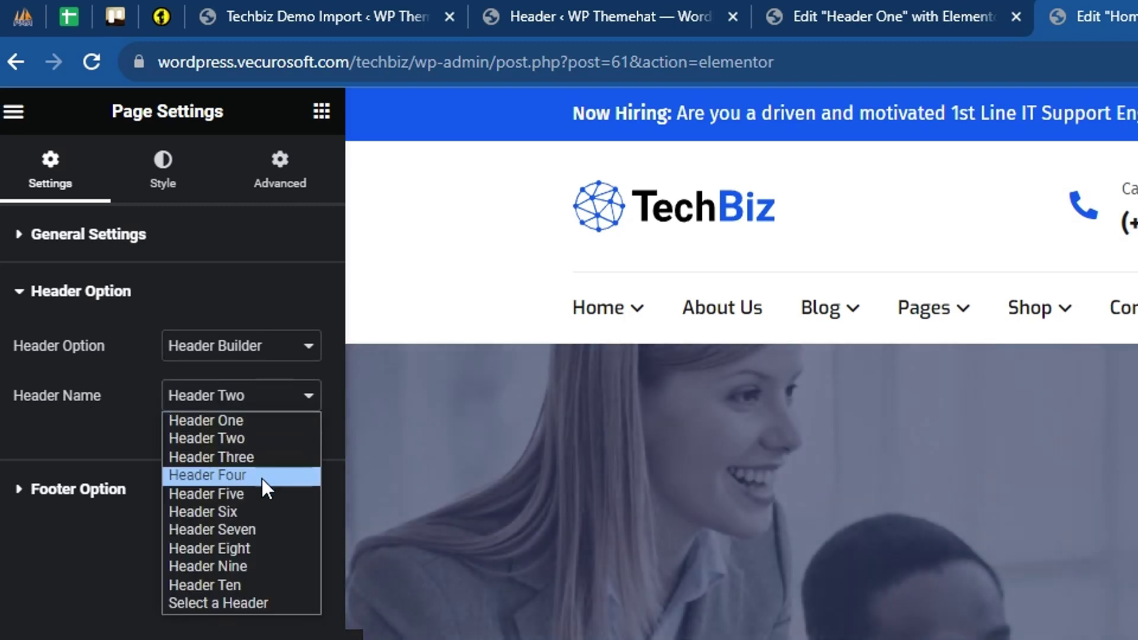
click(262, 478)
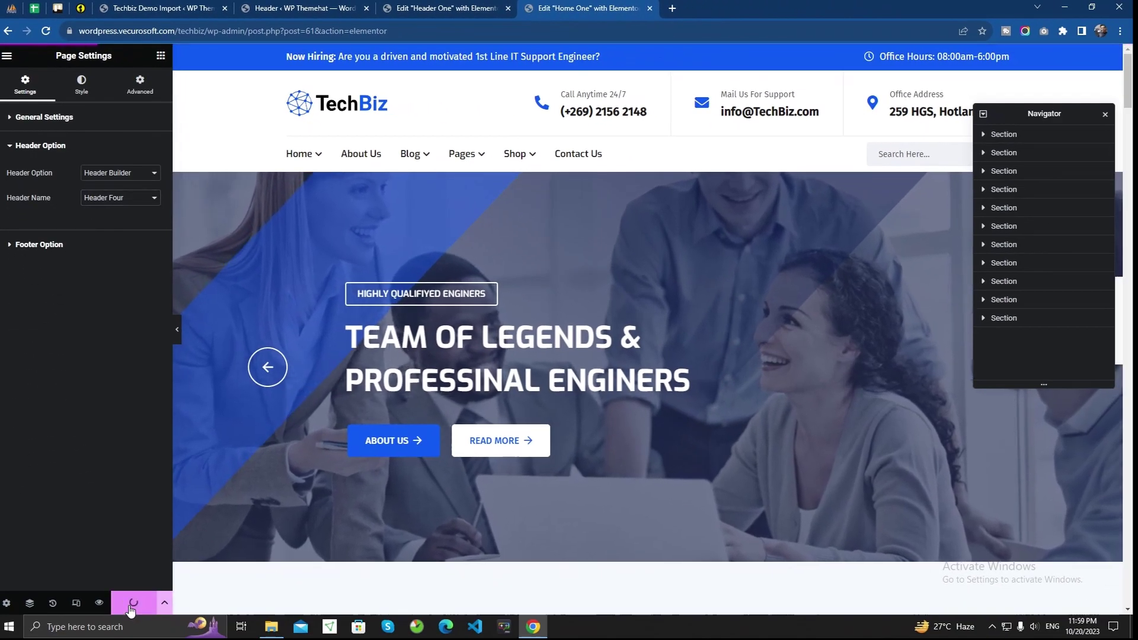
click(130, 603)
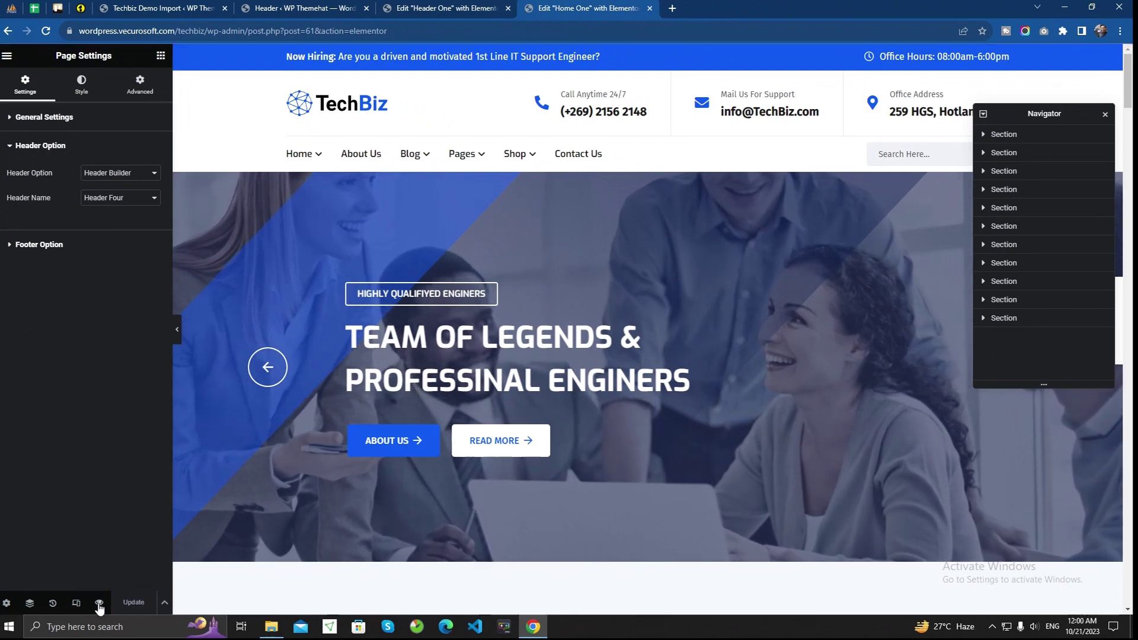
- Preview the Home One page and open its Header Four in Elementor from the preview
click(99, 604)
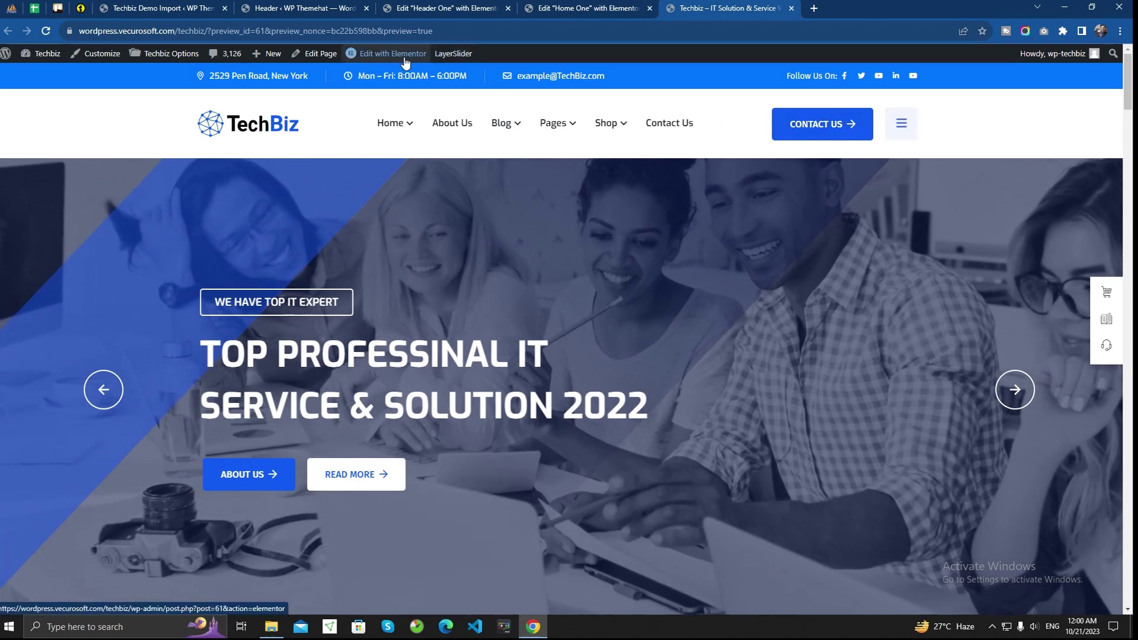
mouse_move(379, 53)
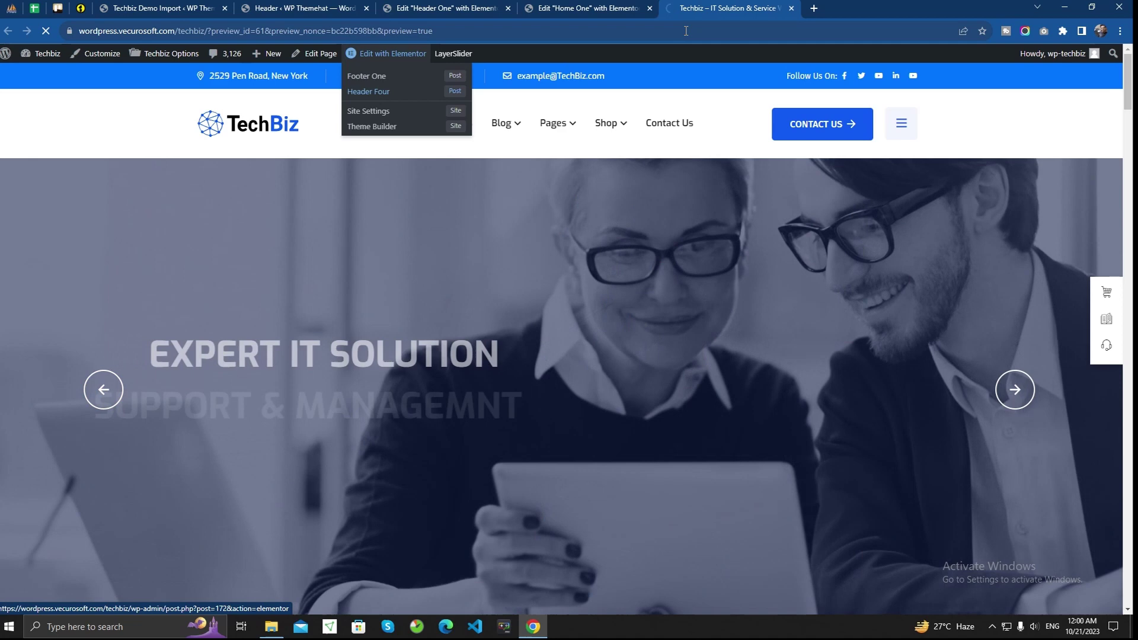
click(379, 90)
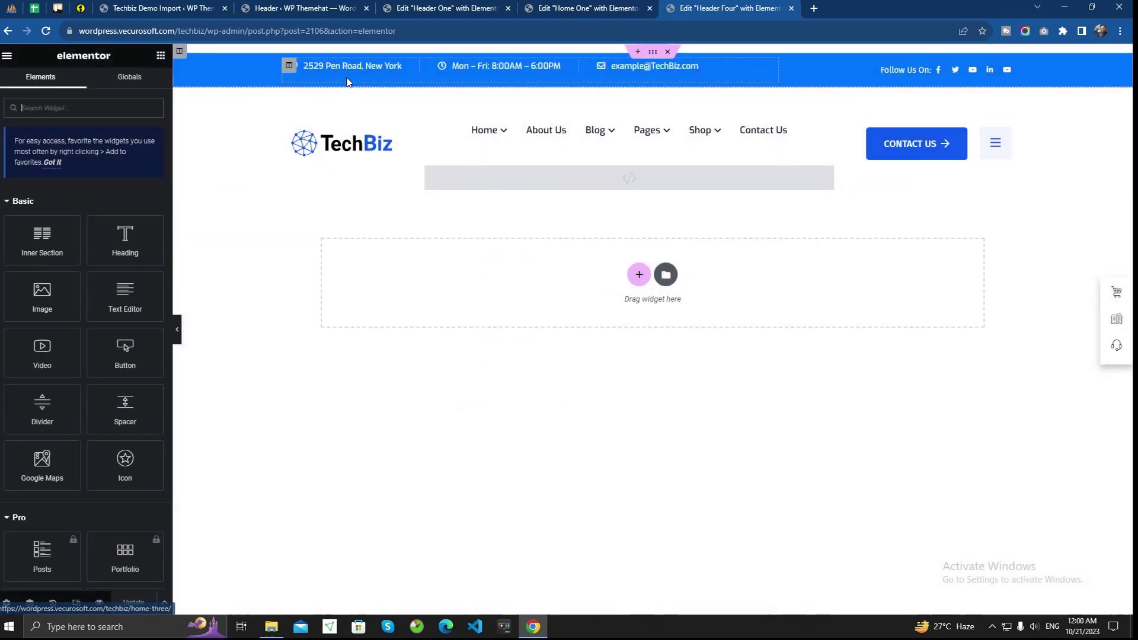
- Examine the settings of Header Four's social icons, Contact Us button and offcanvas menu, and return to the Header One editor
click(947, 74)
click(59, 172)
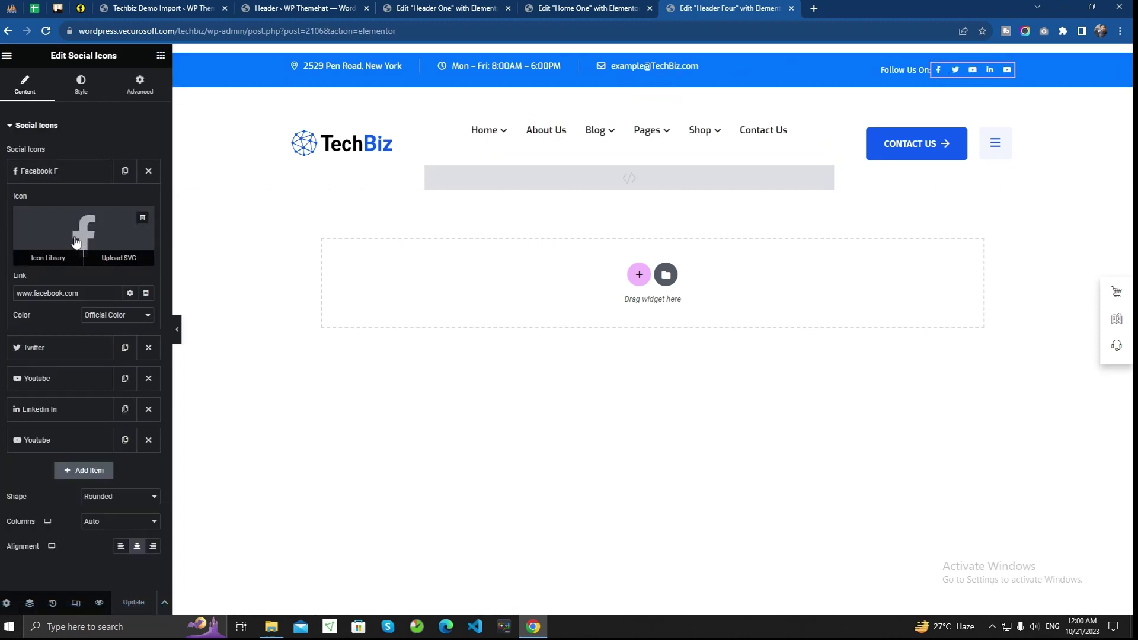
click(65, 173)
click(901, 147)
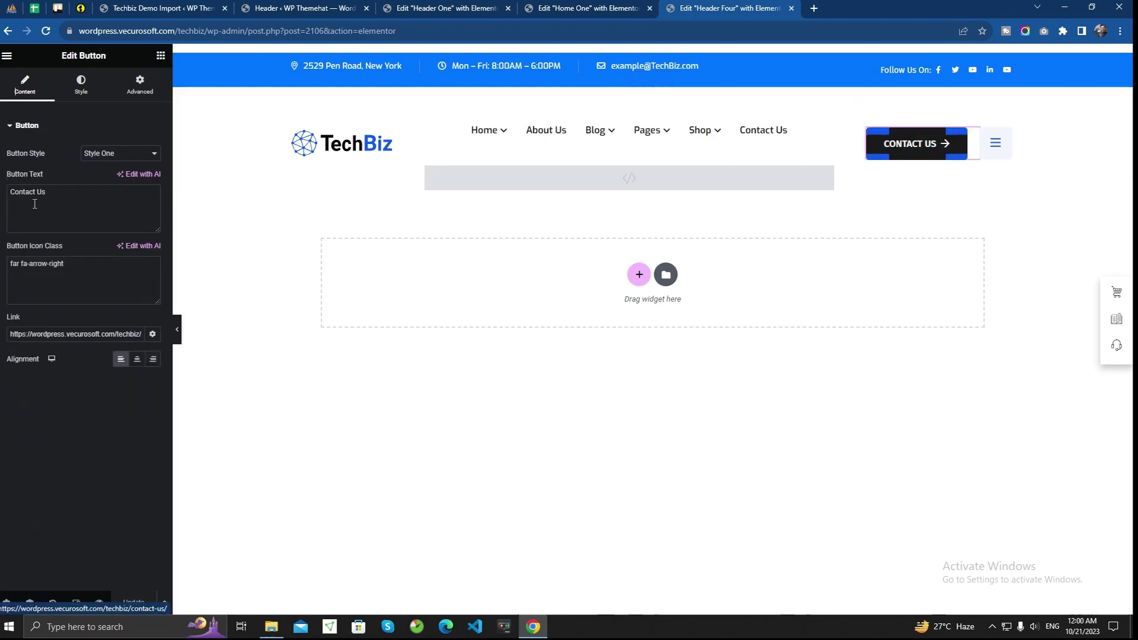
click(997, 145)
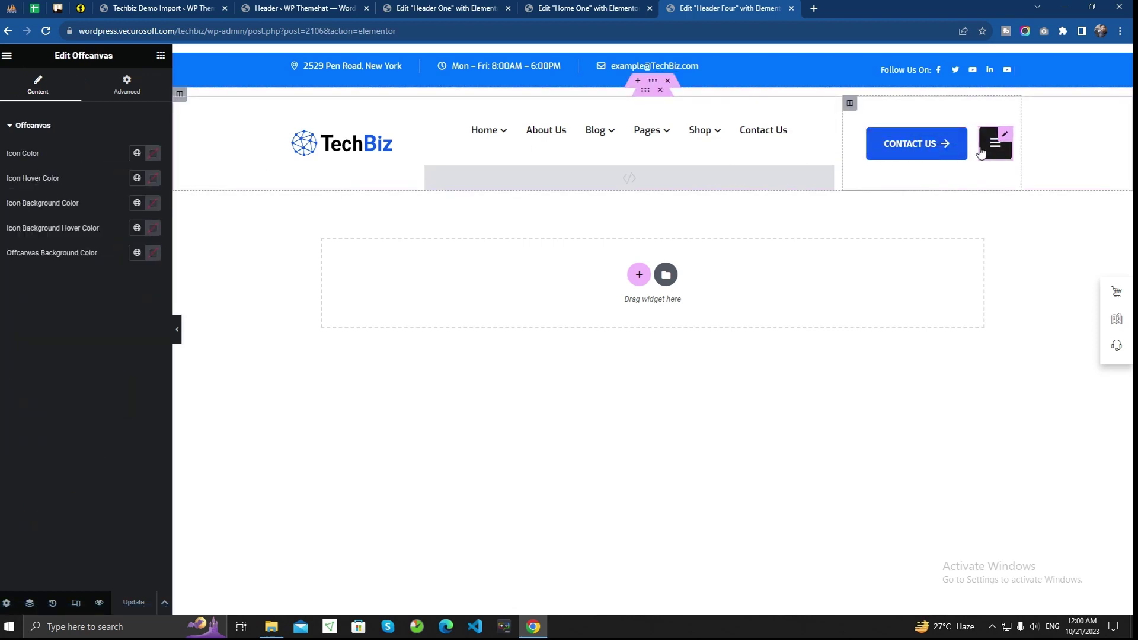
click(791, 8)
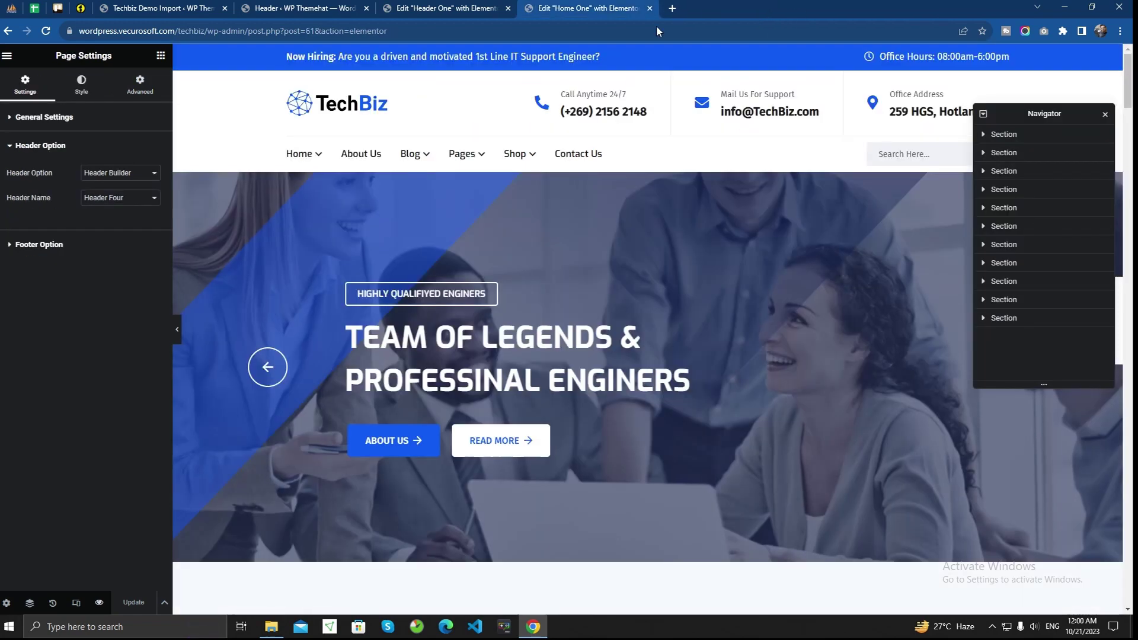
click(466, 7)
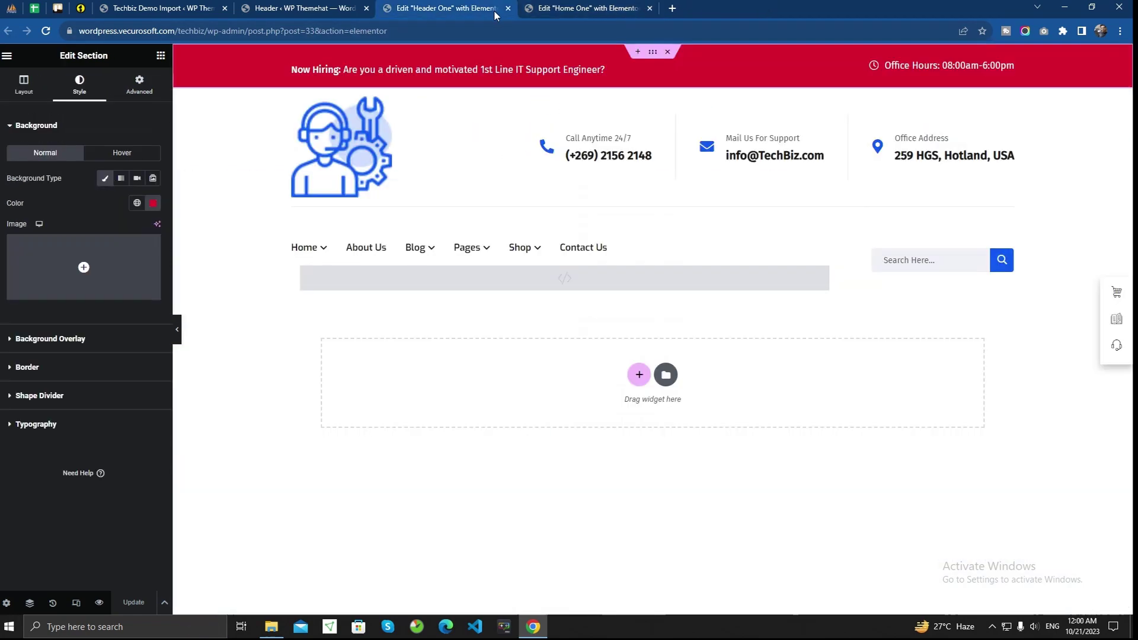
- Close the Header One editor tab and open Home One's hero slider in the LayerSlider project editor
click(508, 8)
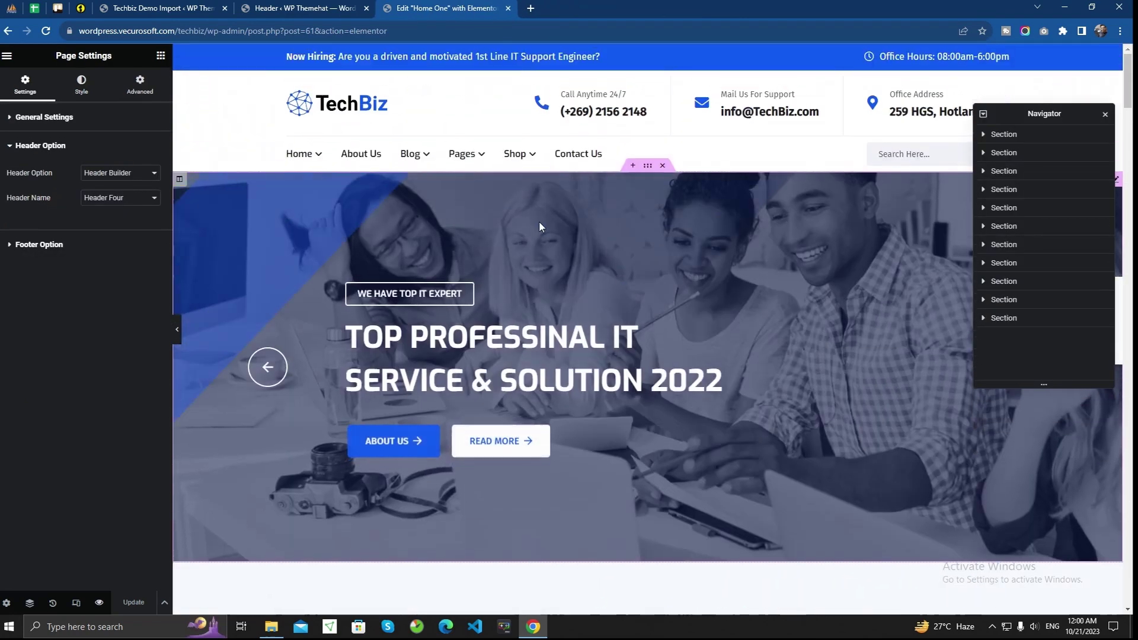
click(576, 259)
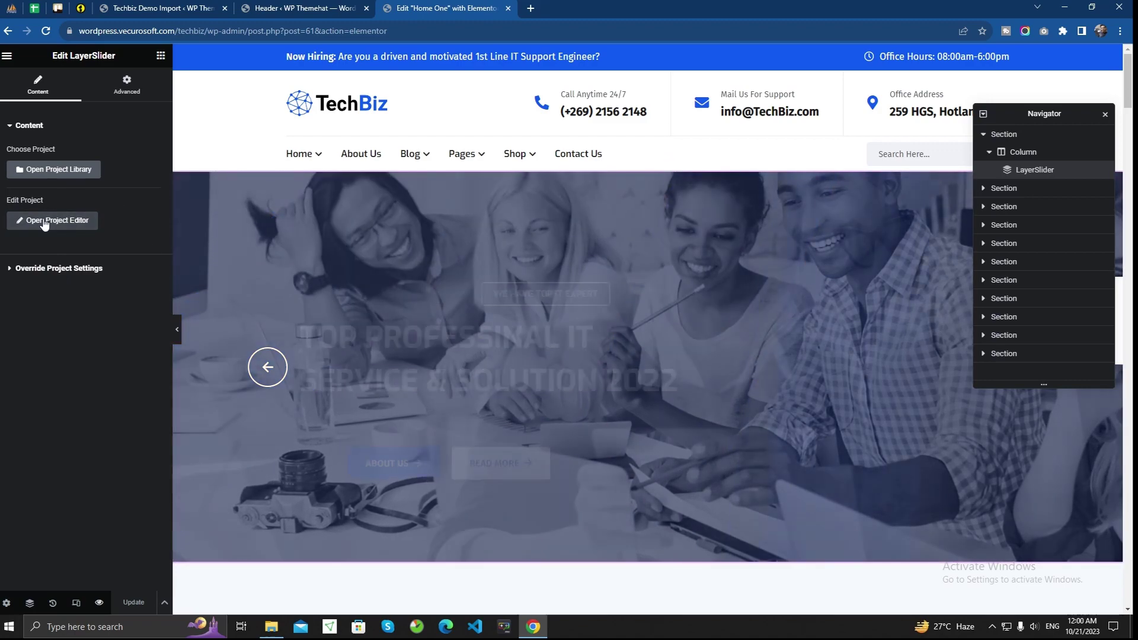
click(50, 221)
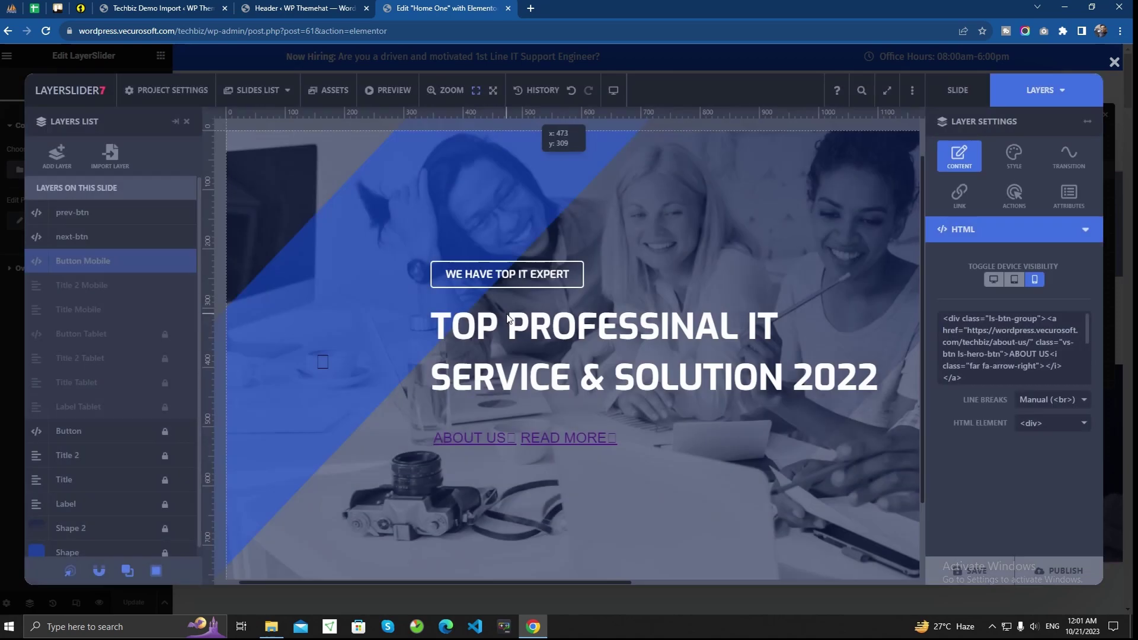
- Replace the text of the slide's desktop Title layer with "Title change here"
scroll(118, 344, down, 1)
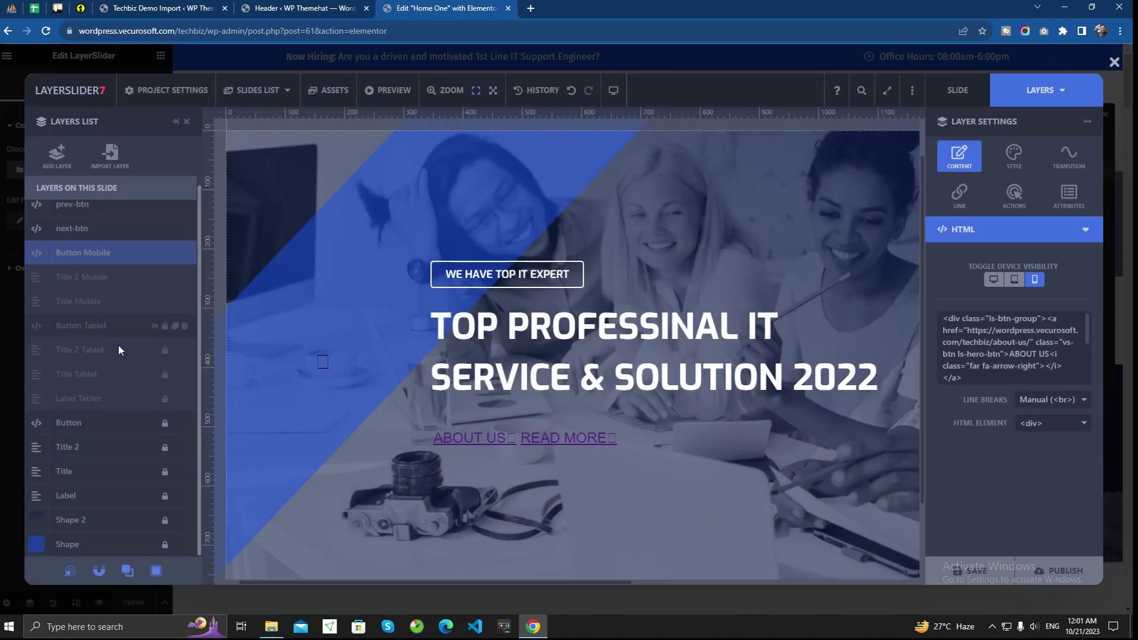
click(86, 471)
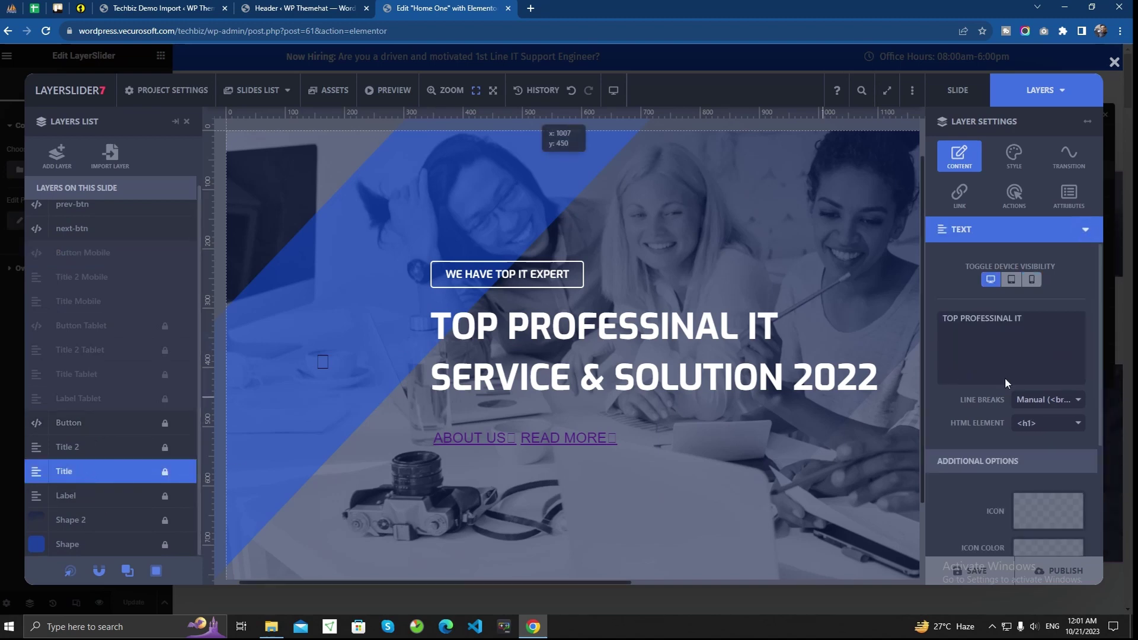
click(995, 322)
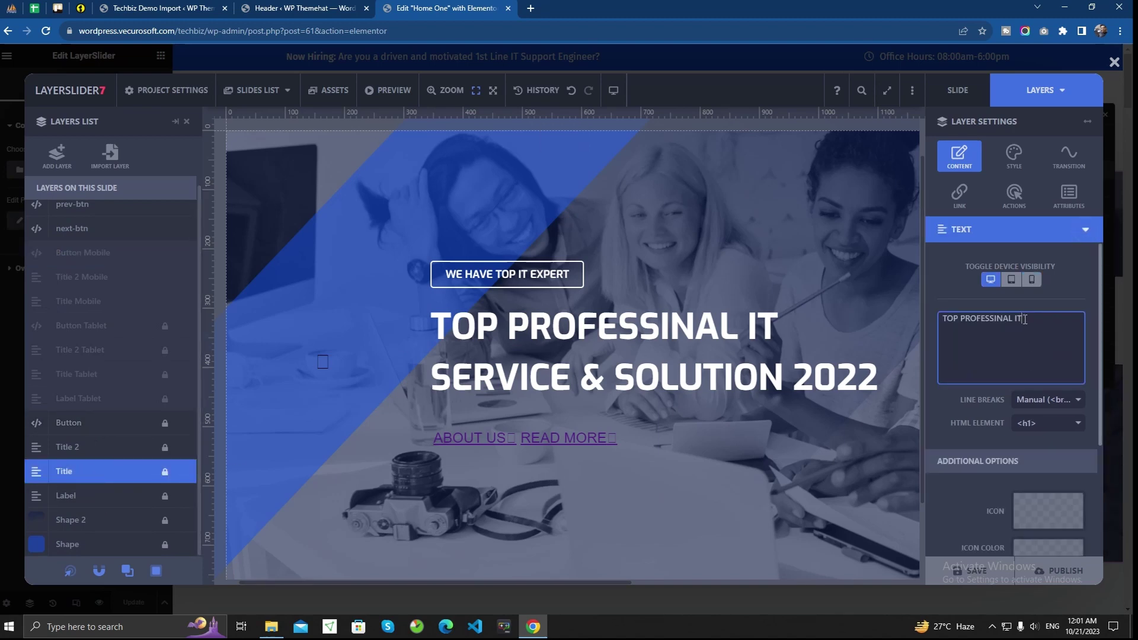
drag(1024, 319, 937, 319)
key(BackSpace)
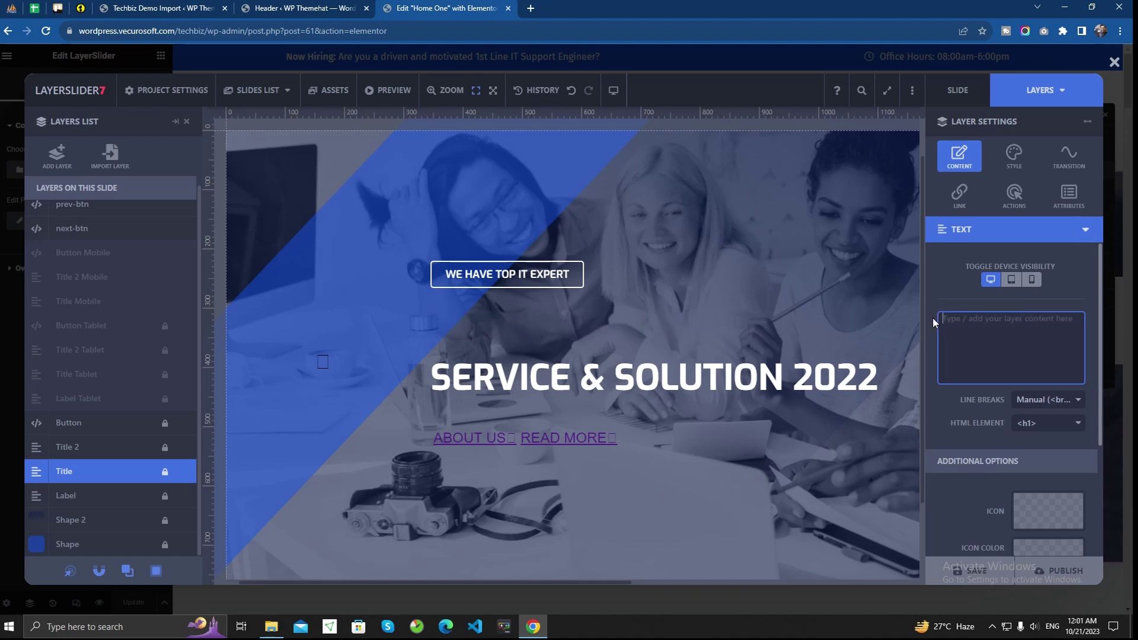
text(title)
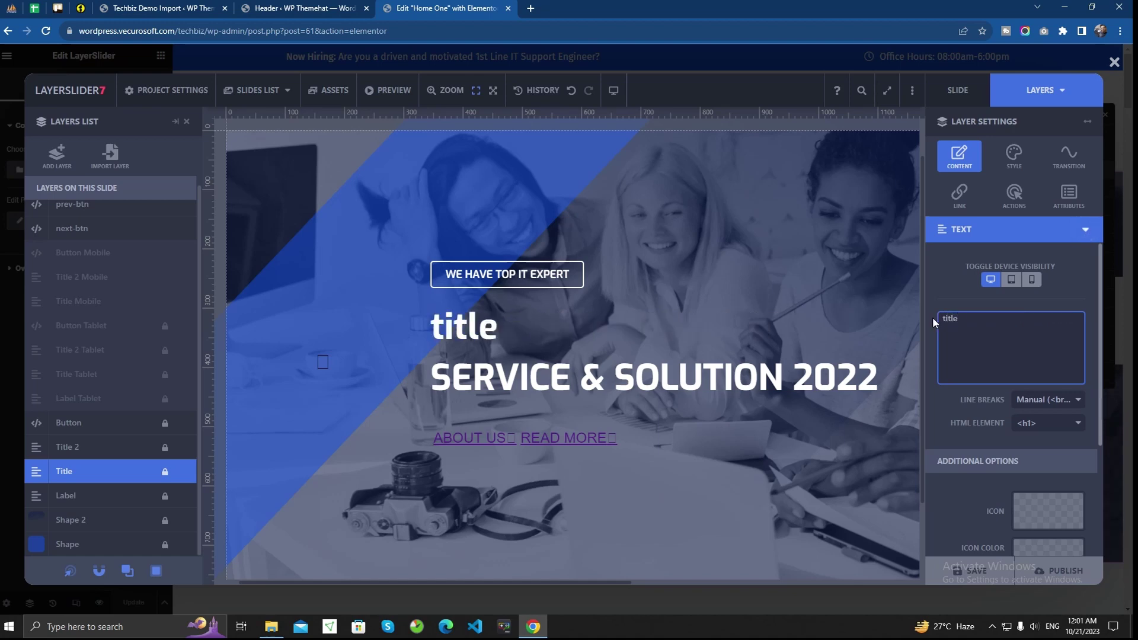
key(BackSpace)
key(BackSpace)
key(BackSpace)
key(BackSpace)
key(BackSpace)
text(Titl)
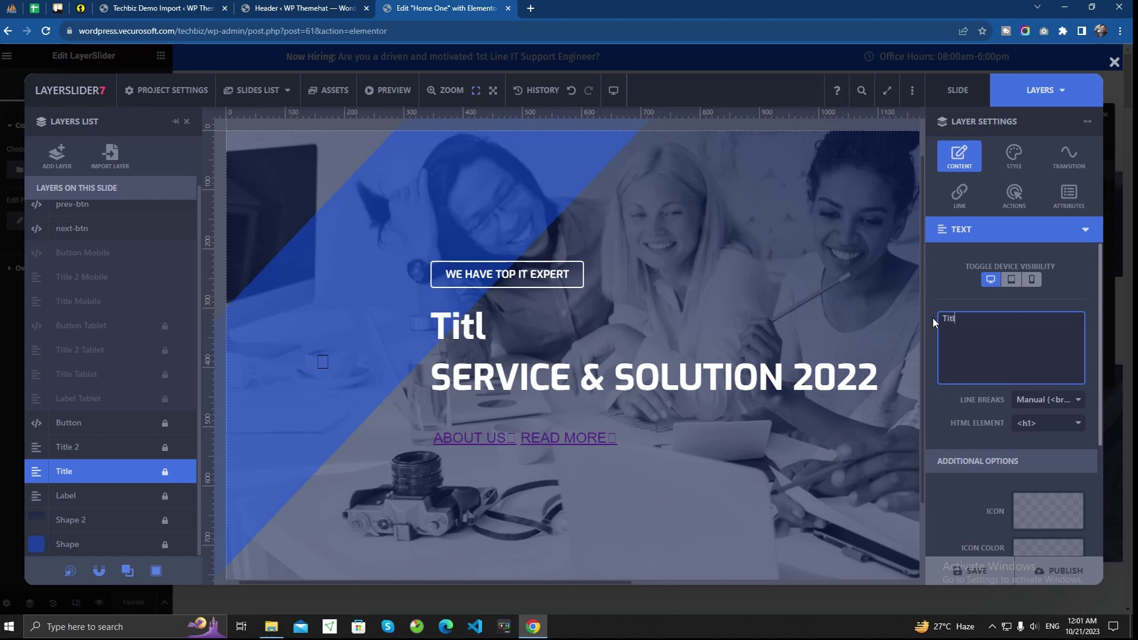
text(e changfe)
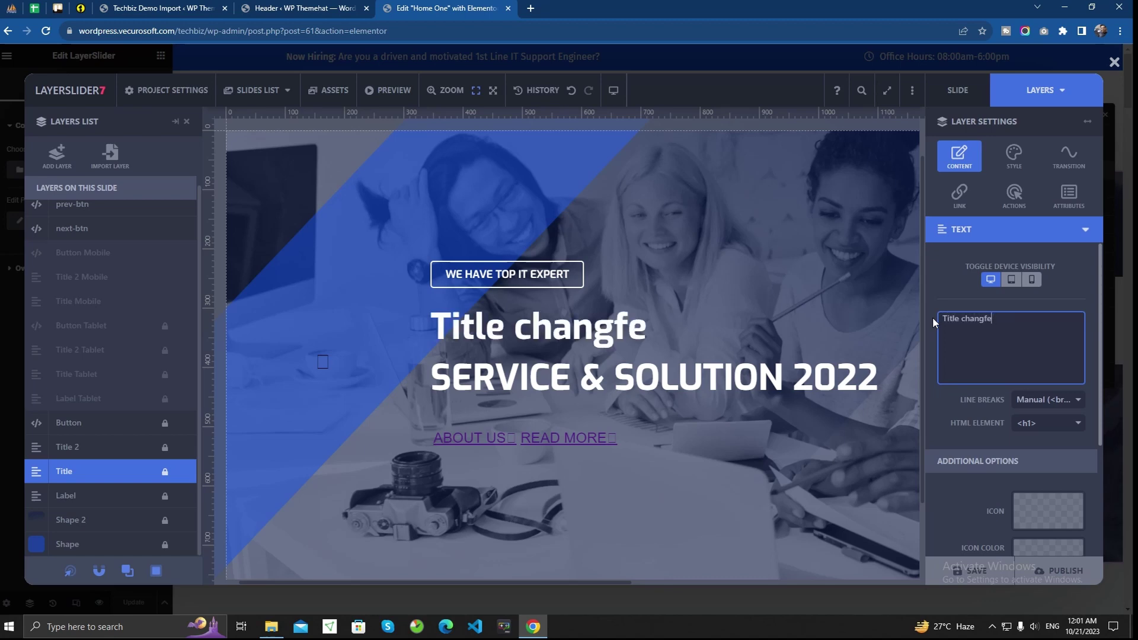
key(BackSpace)
key(BackSpace)
text(e here)
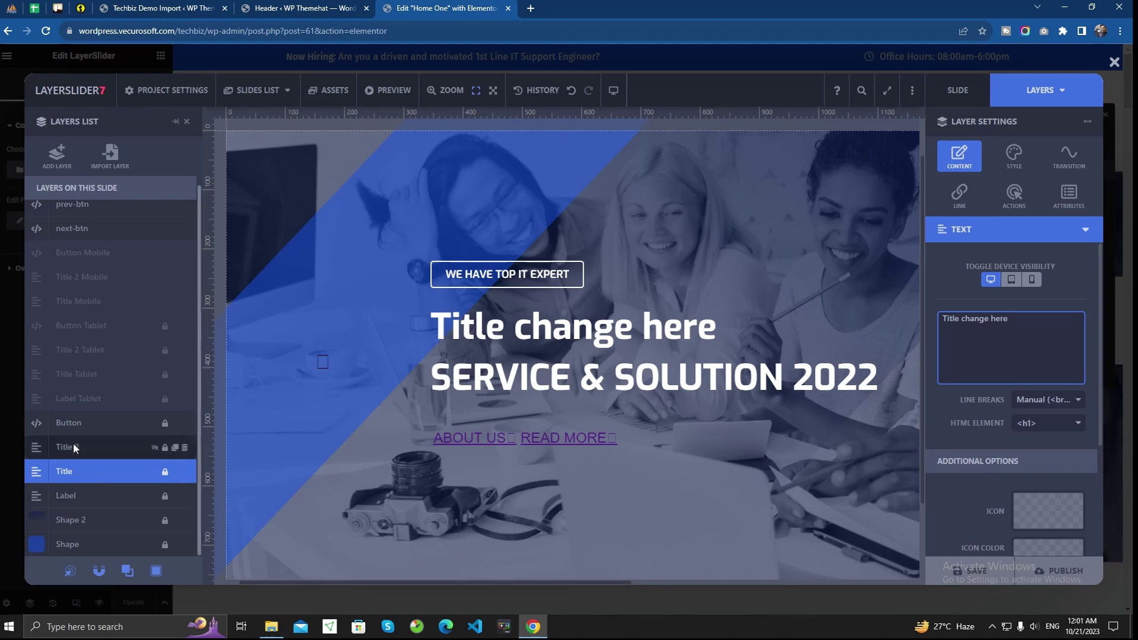
- Replace the text of the Title Tablet layer with "change the title"
click(100, 373)
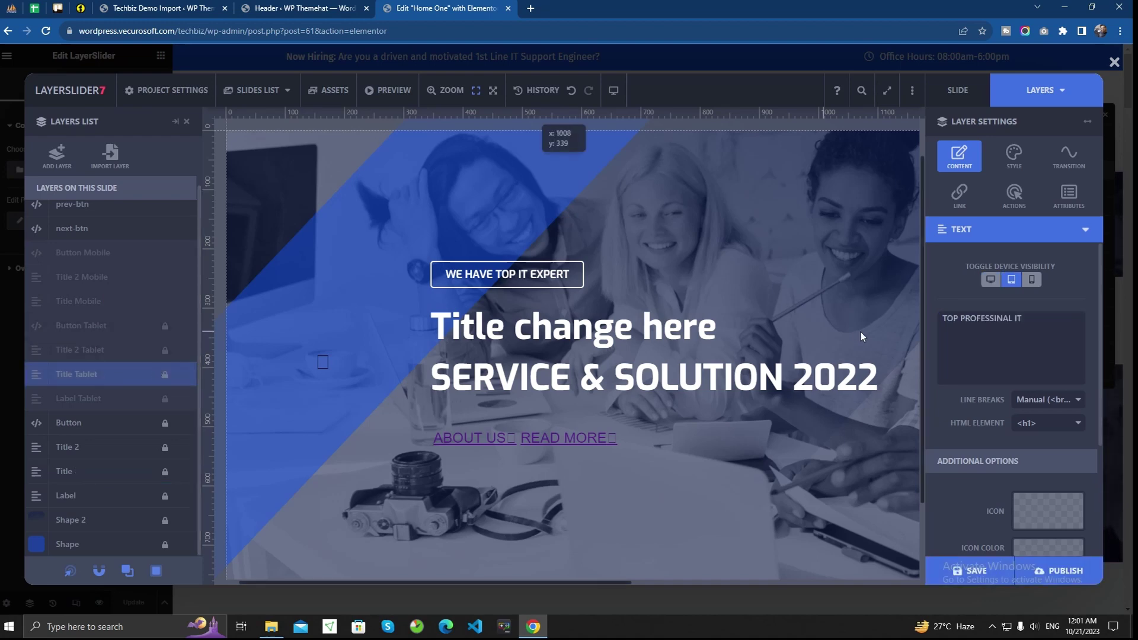
click(1031, 323)
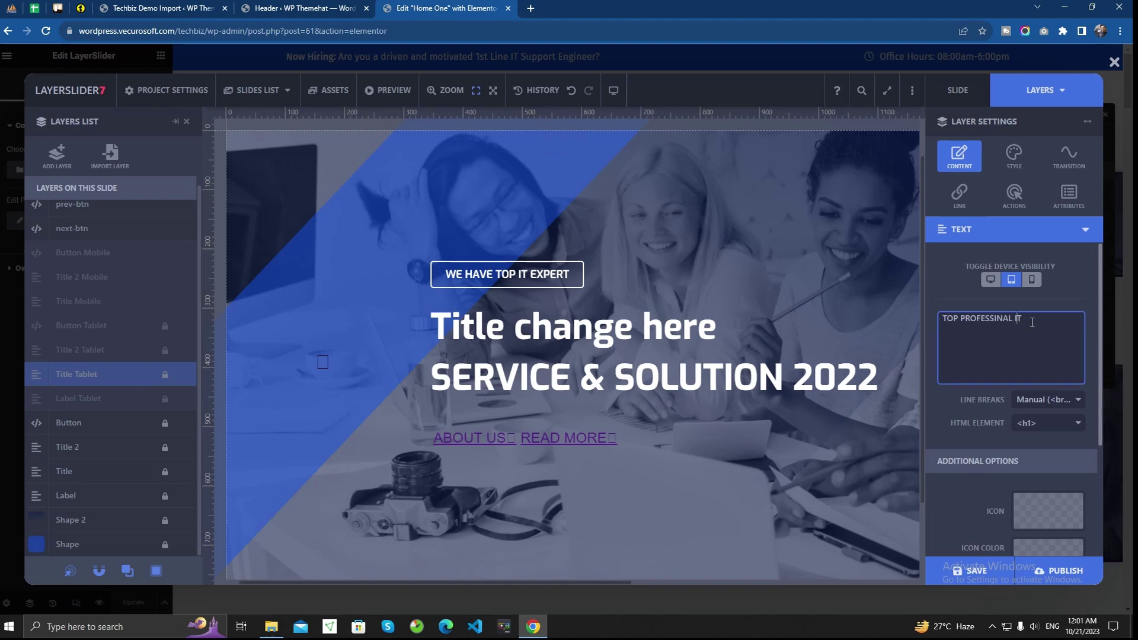
drag(1045, 320, 960, 319)
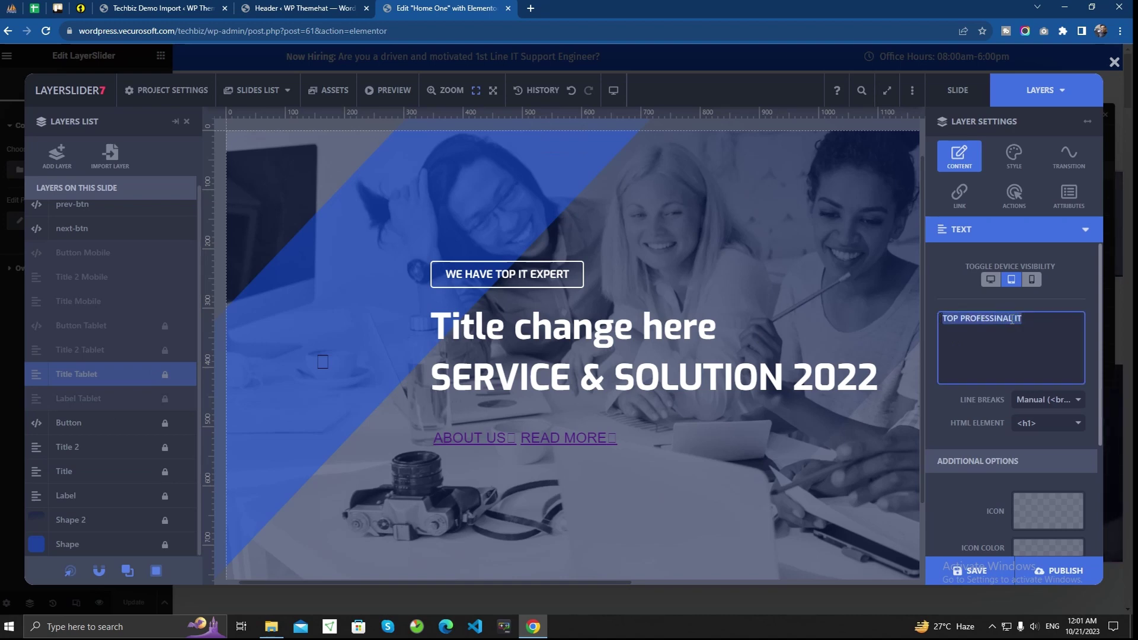
drag(1046, 320, 939, 320)
text(change the title)
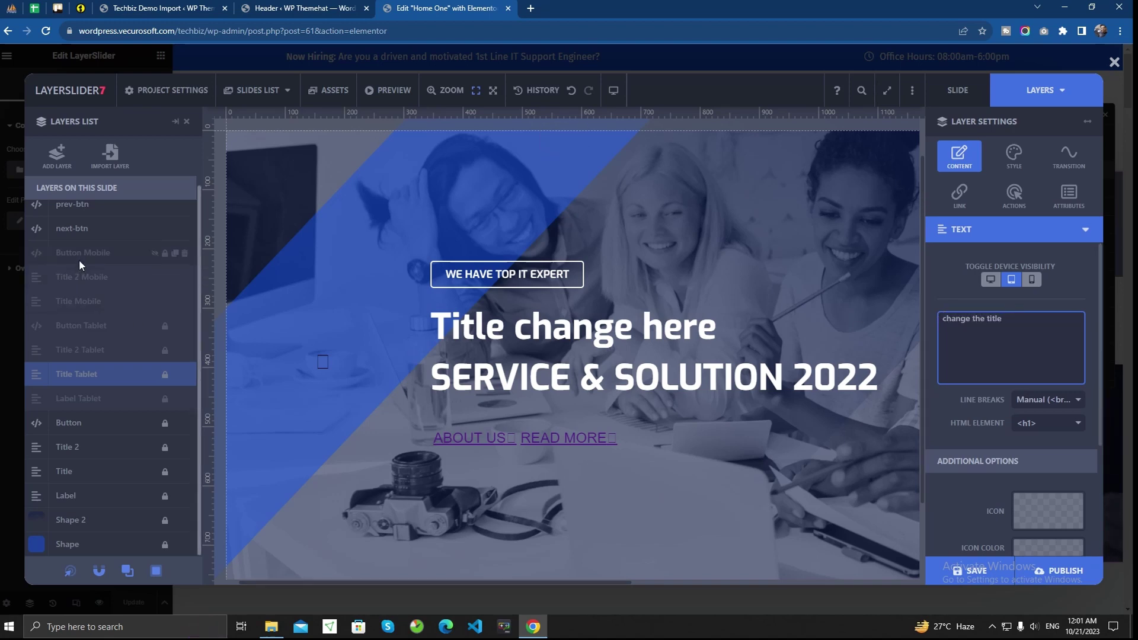
- Compare the text and device visibility of the Title, Title Tablet and Title Mobile layers
scroll(101, 277, up, 1)
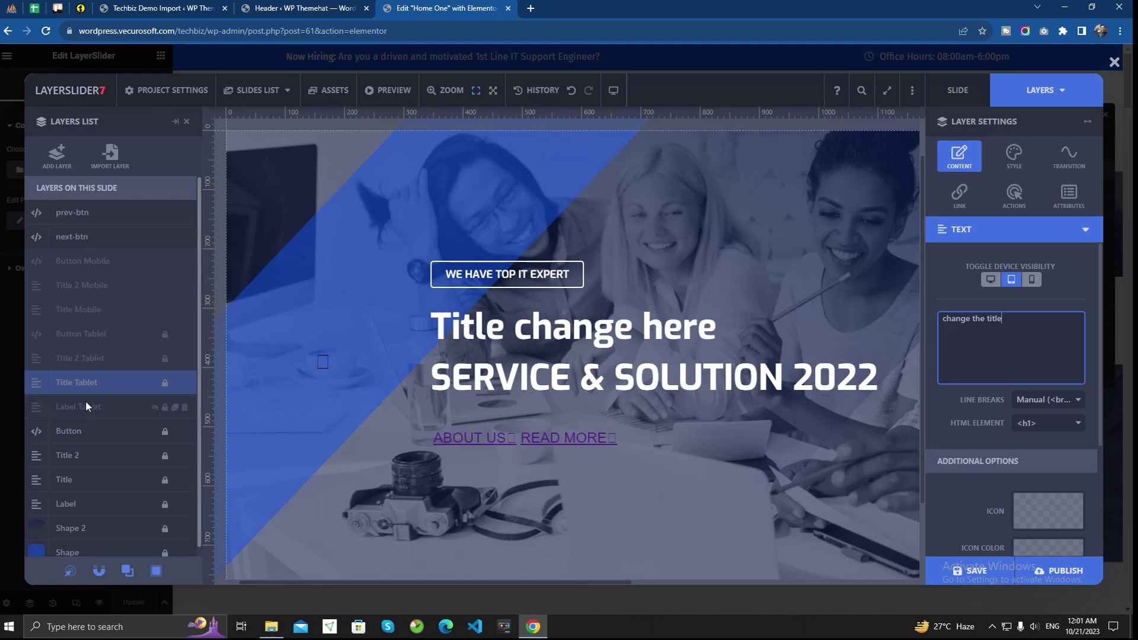
scroll(87, 404, down, 1)
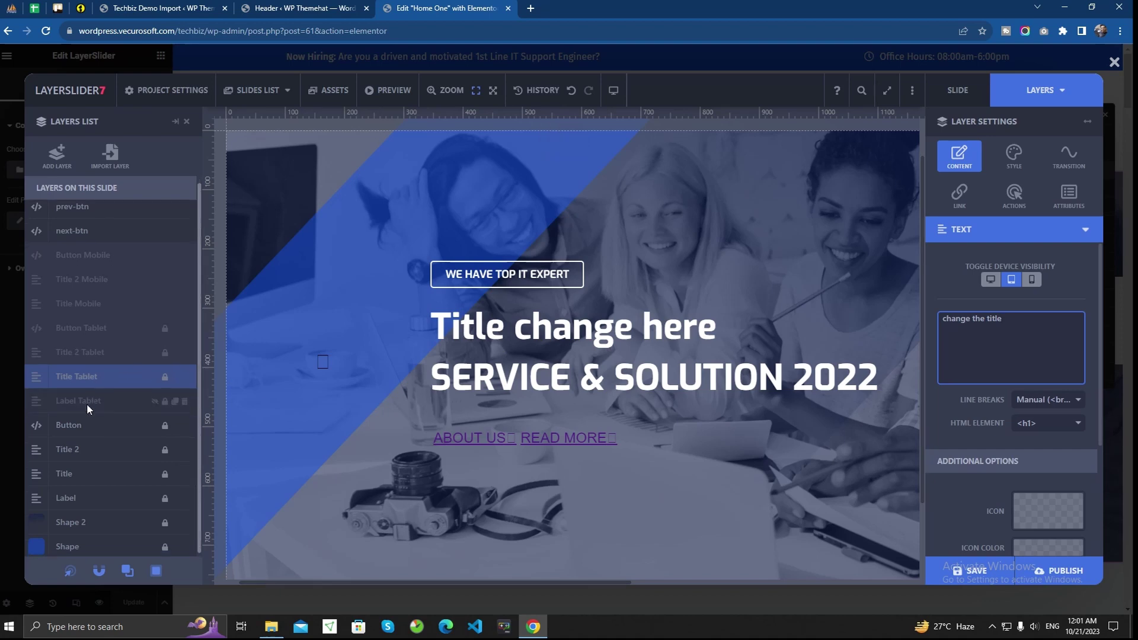
click(92, 472)
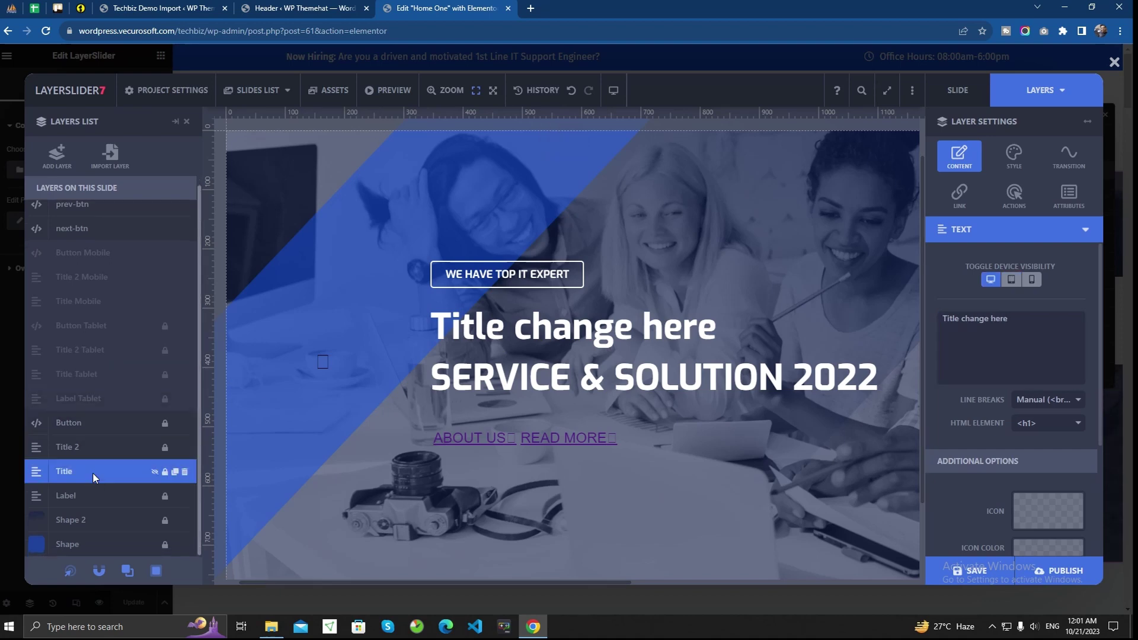
click(86, 378)
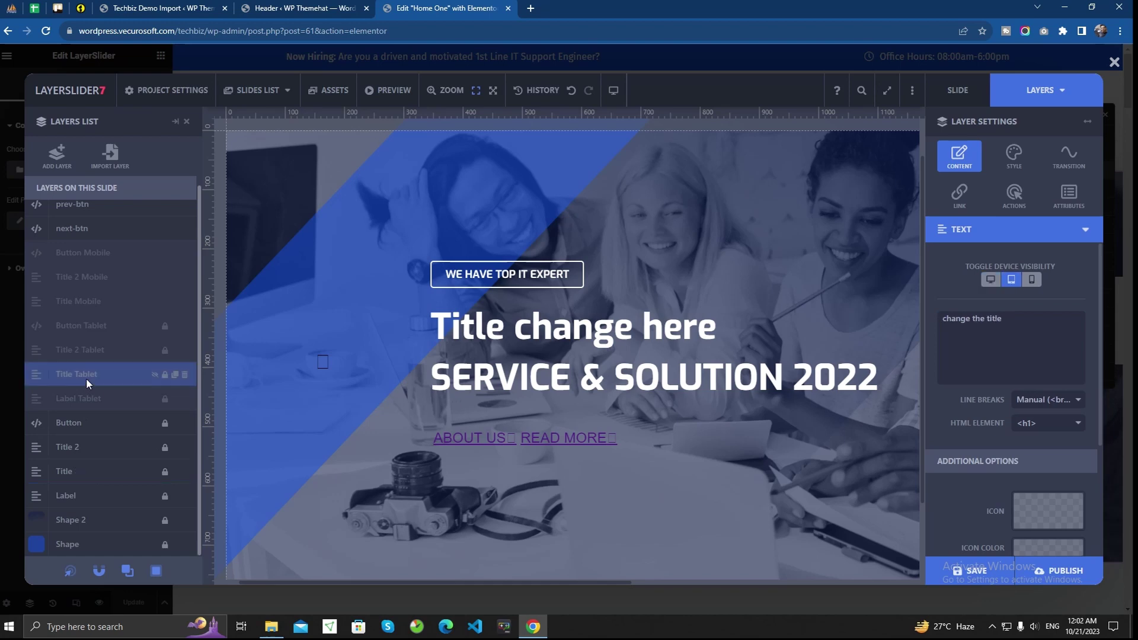
click(100, 305)
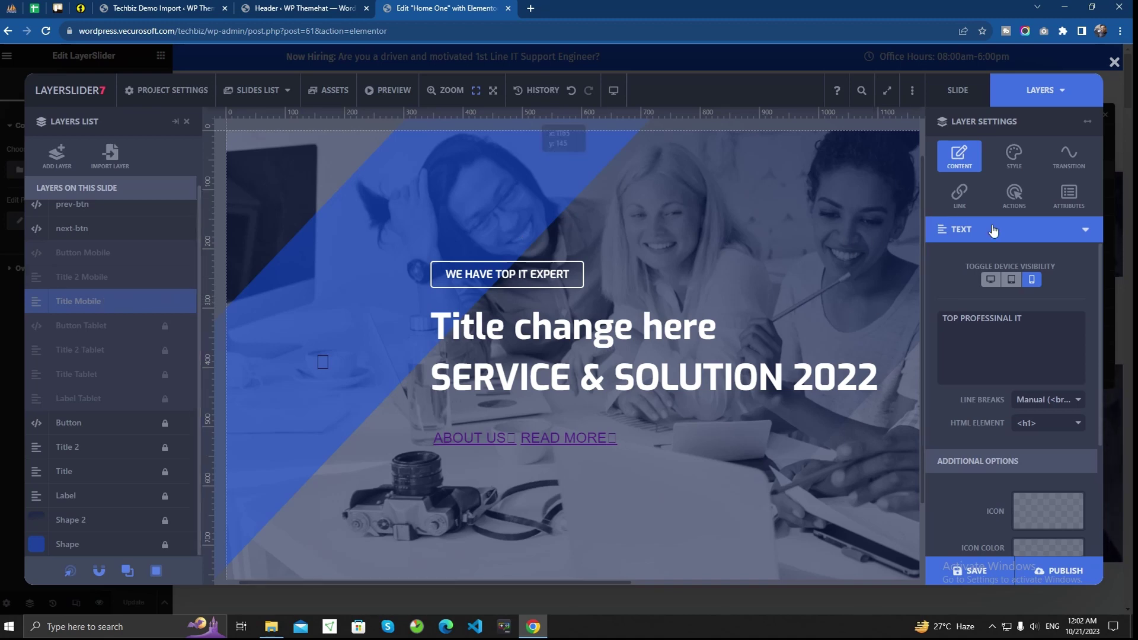
scroll(107, 376, up, 1)
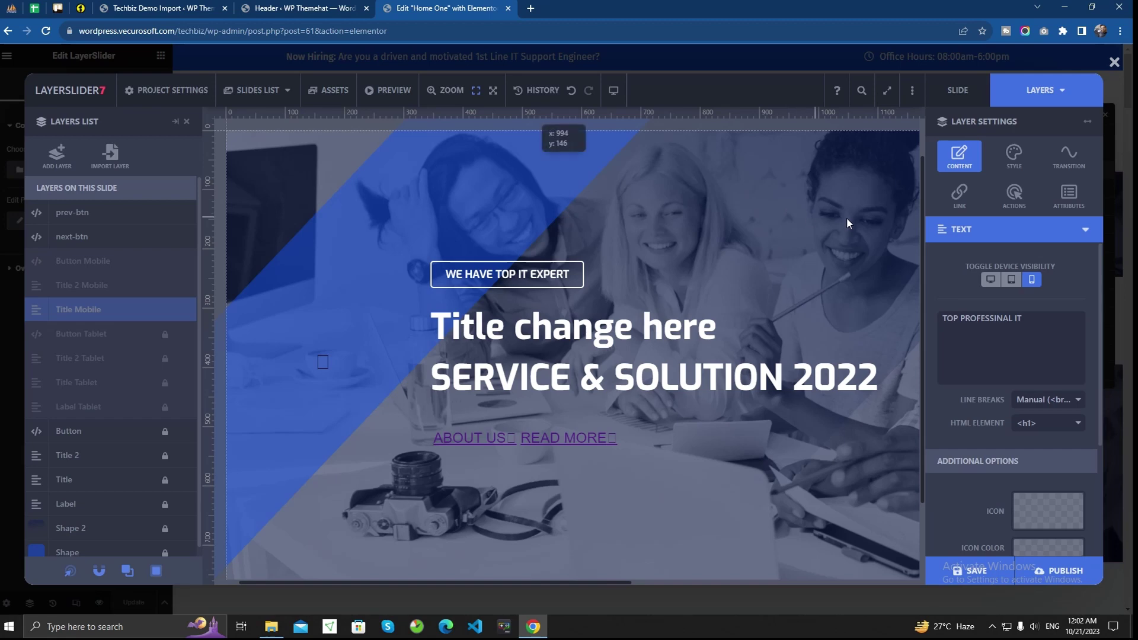
- View the slide's background settings, publish the slider project and close the project editor
click(964, 95)
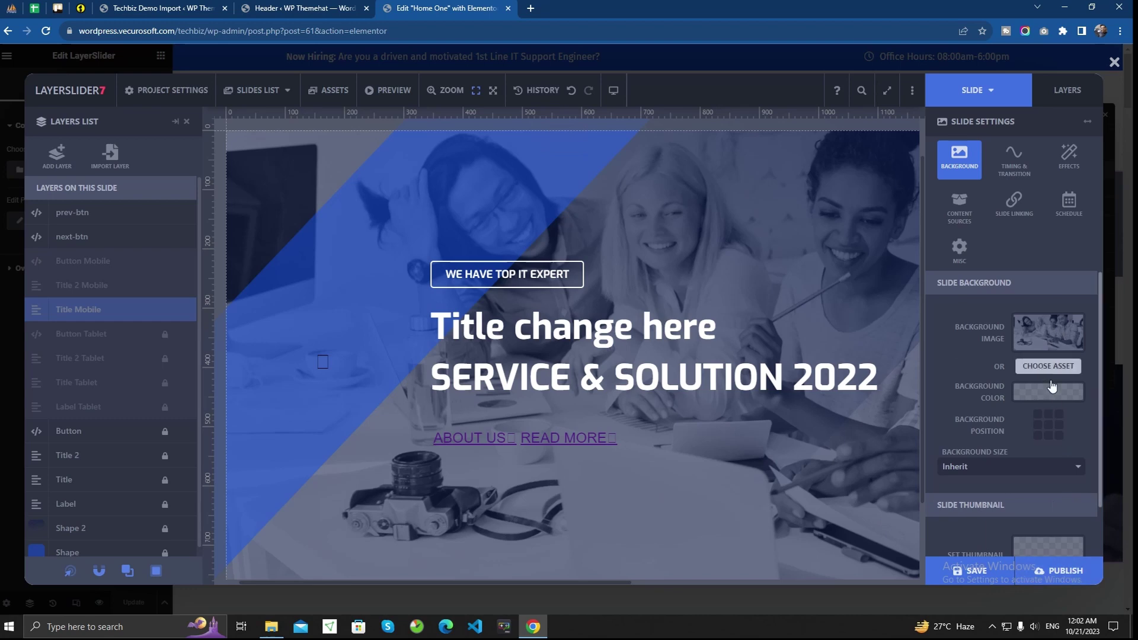
click(1066, 571)
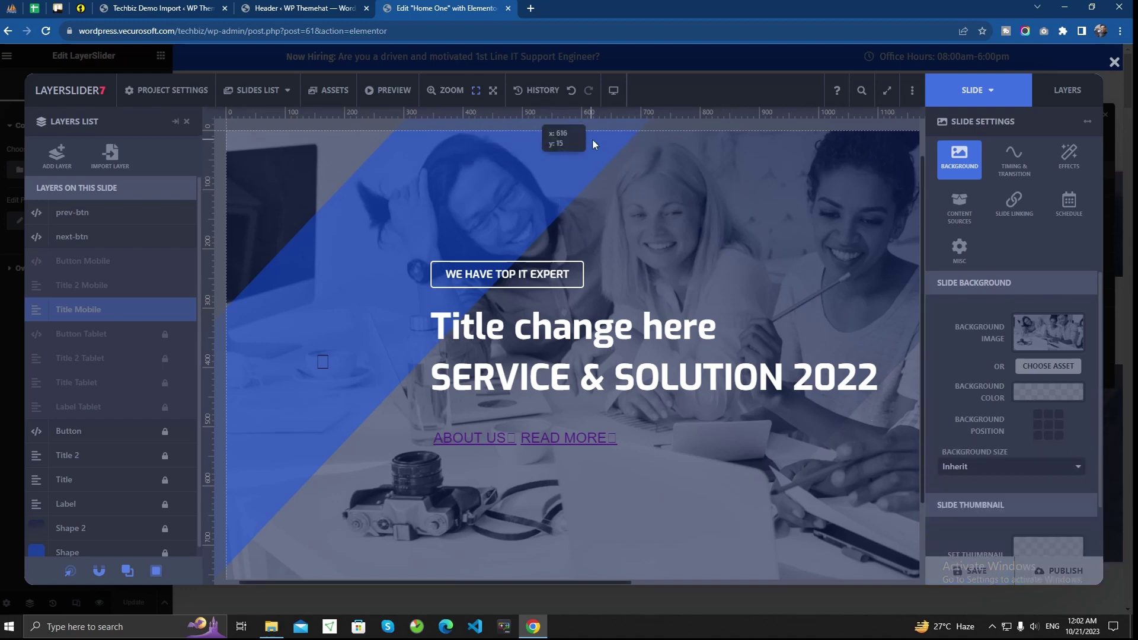
click(1114, 62)
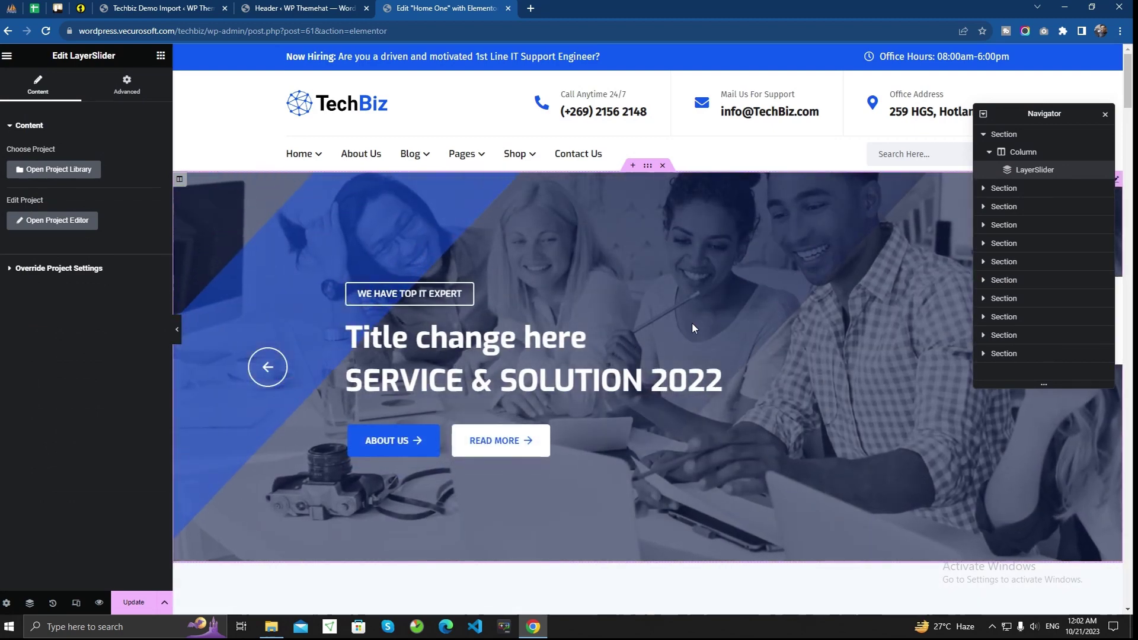
- Set the section title of the "Trust our best IT solution for your business" block to "Section title changed"
scroll(694, 328, down, 8)
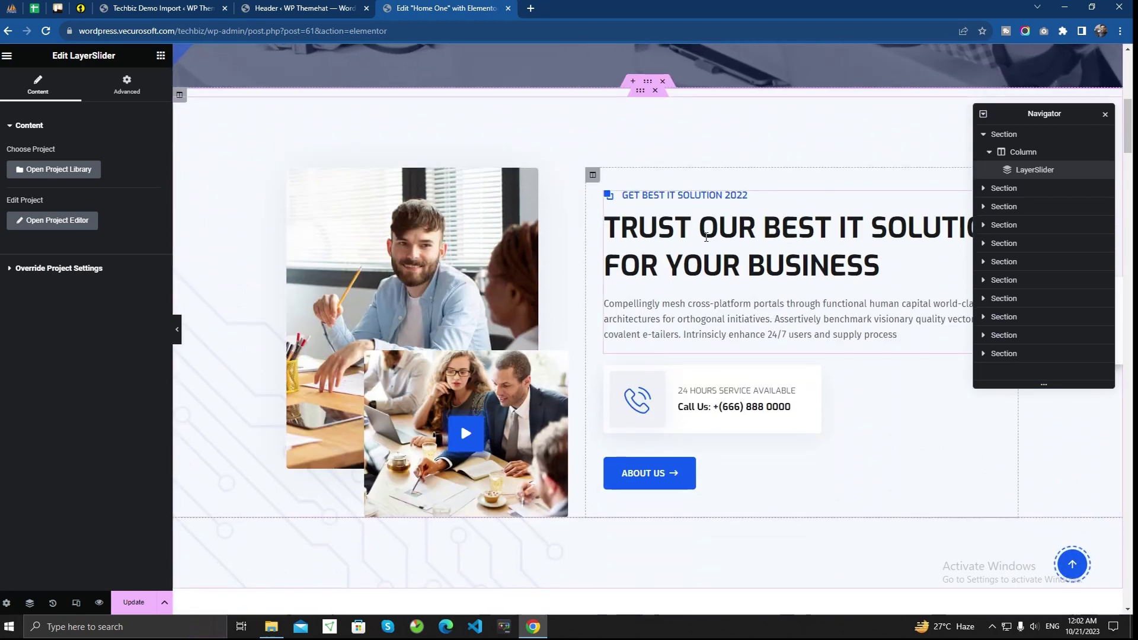
click(706, 238)
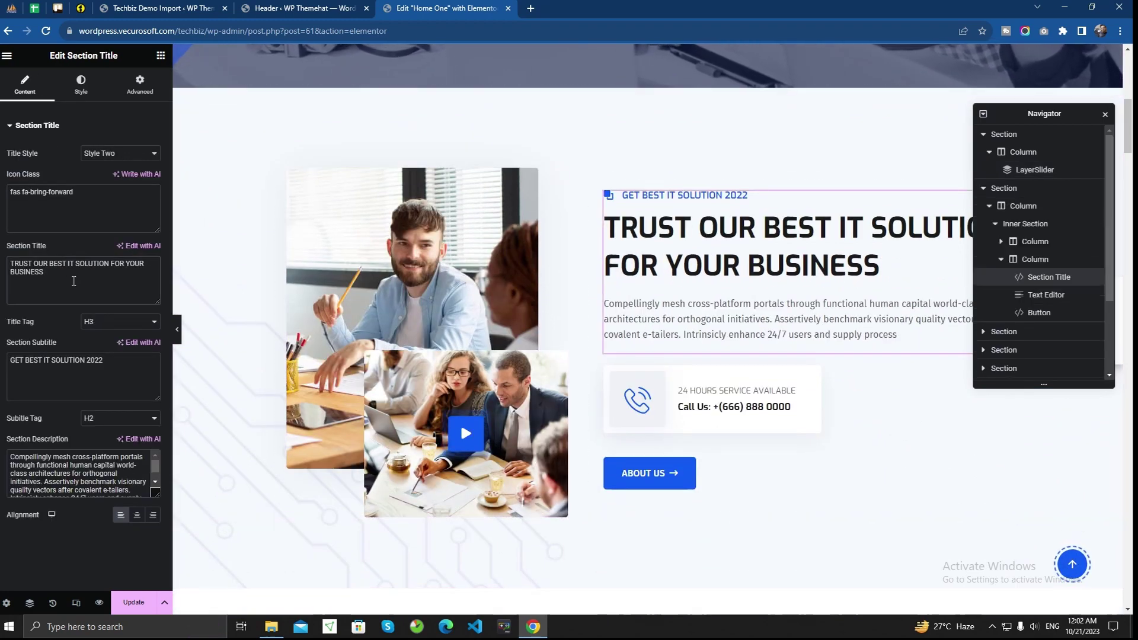
triple_click(74, 281)
text(S)
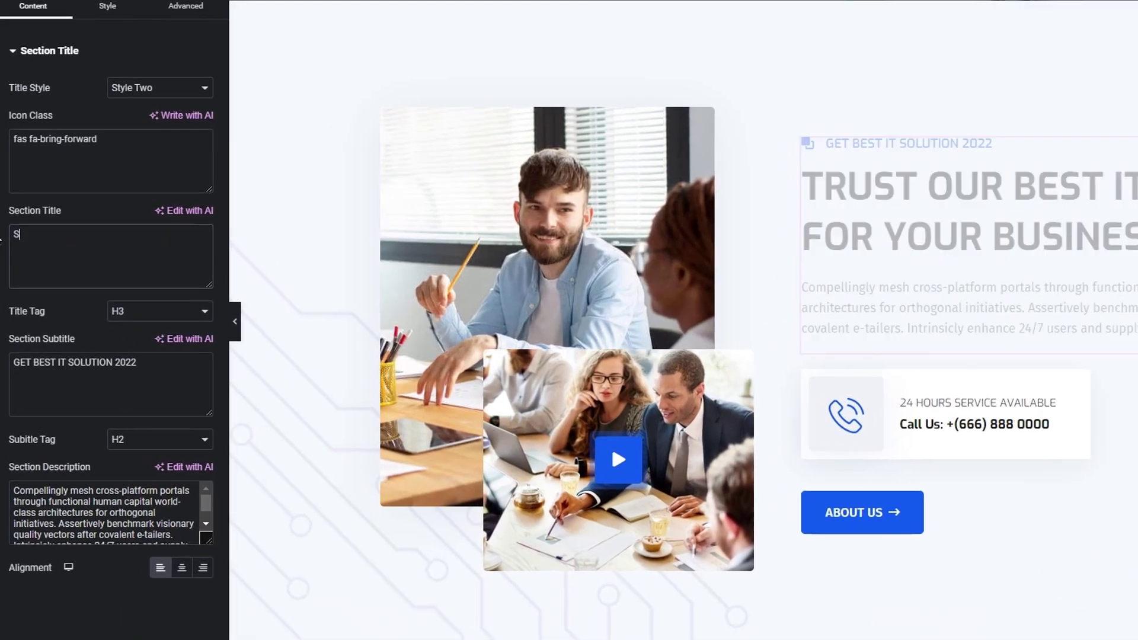
text(ection)
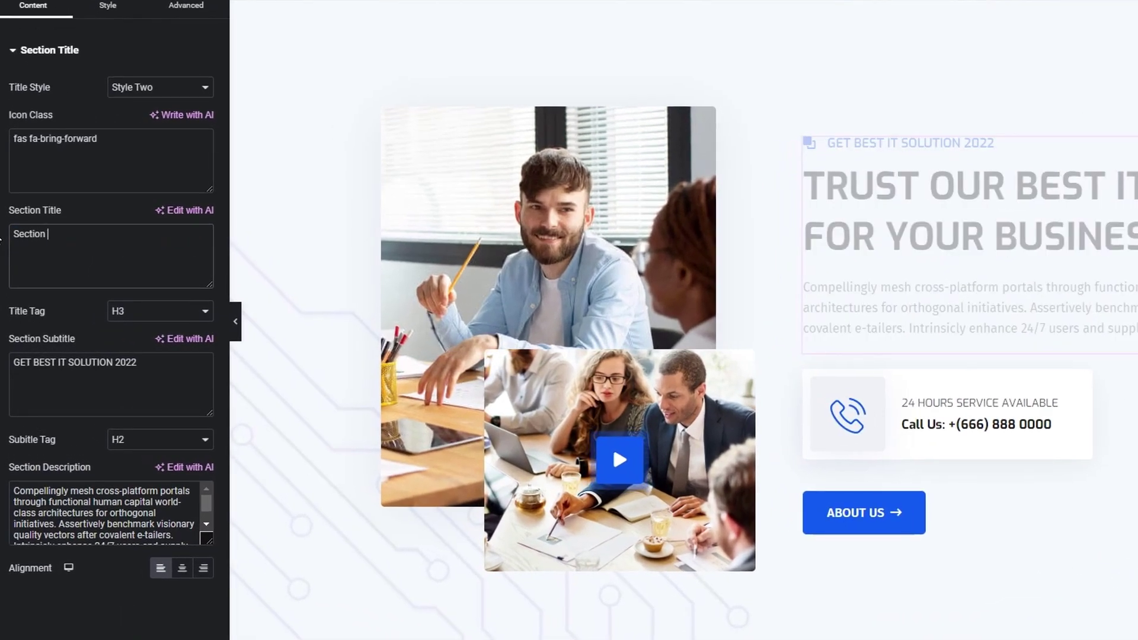
text( title changed)
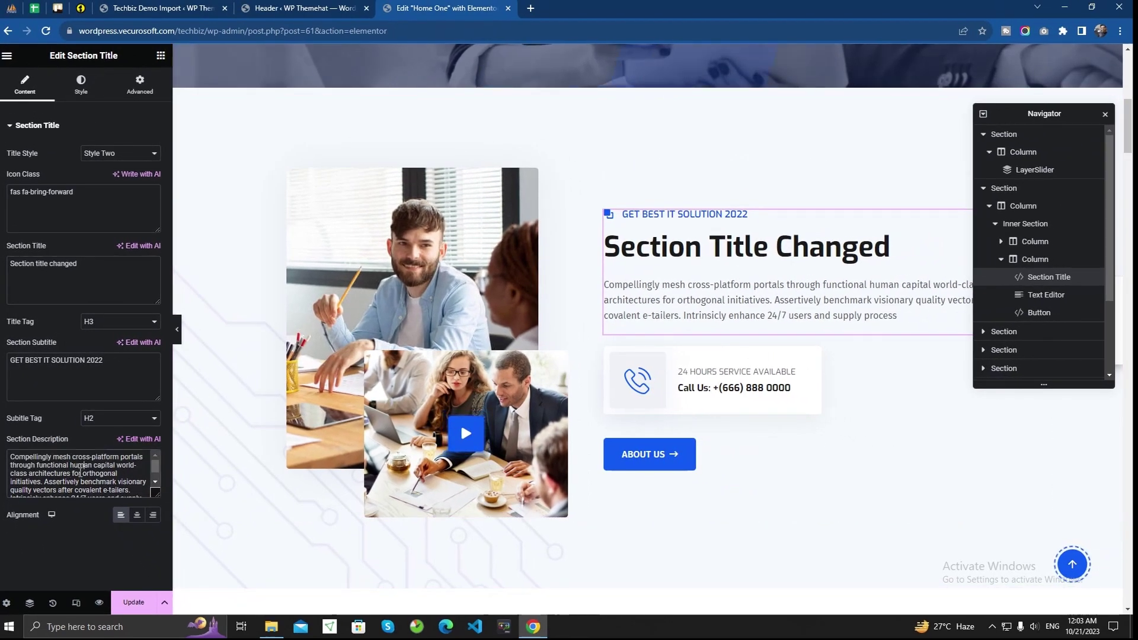
- Examine the content settings of the block's call-us text, About Us button and image box
click(705, 386)
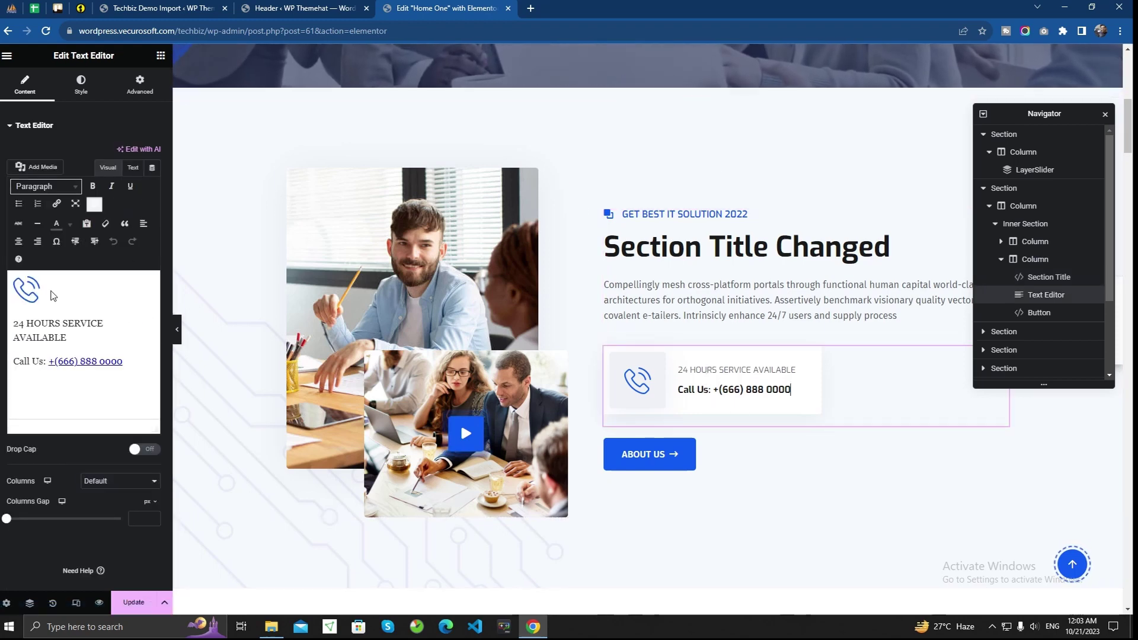
click(633, 461)
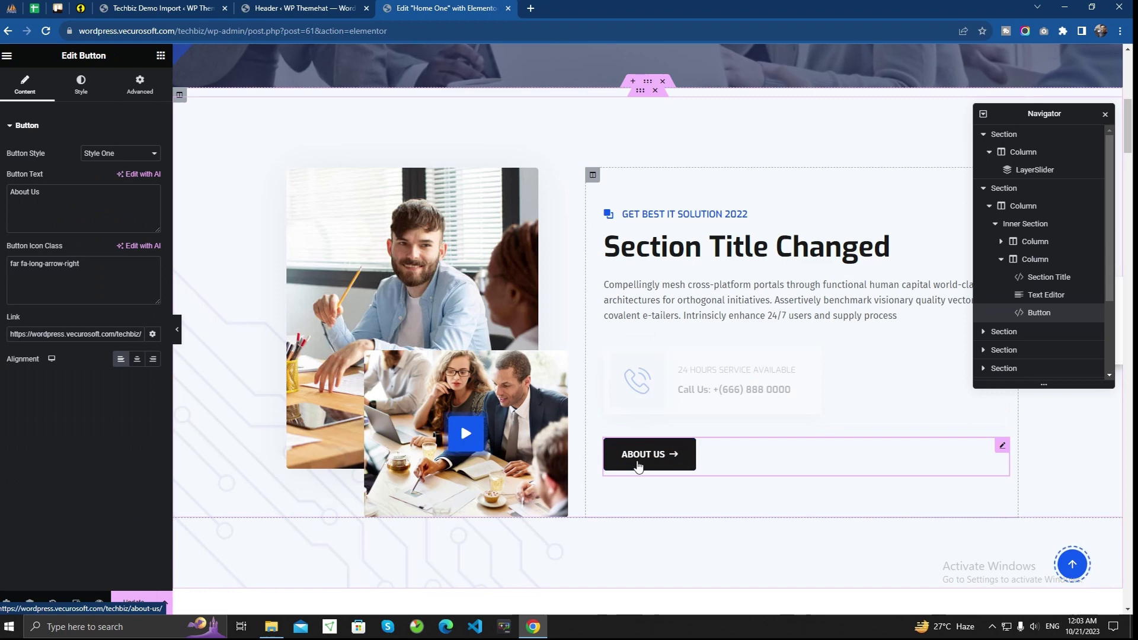
click(378, 268)
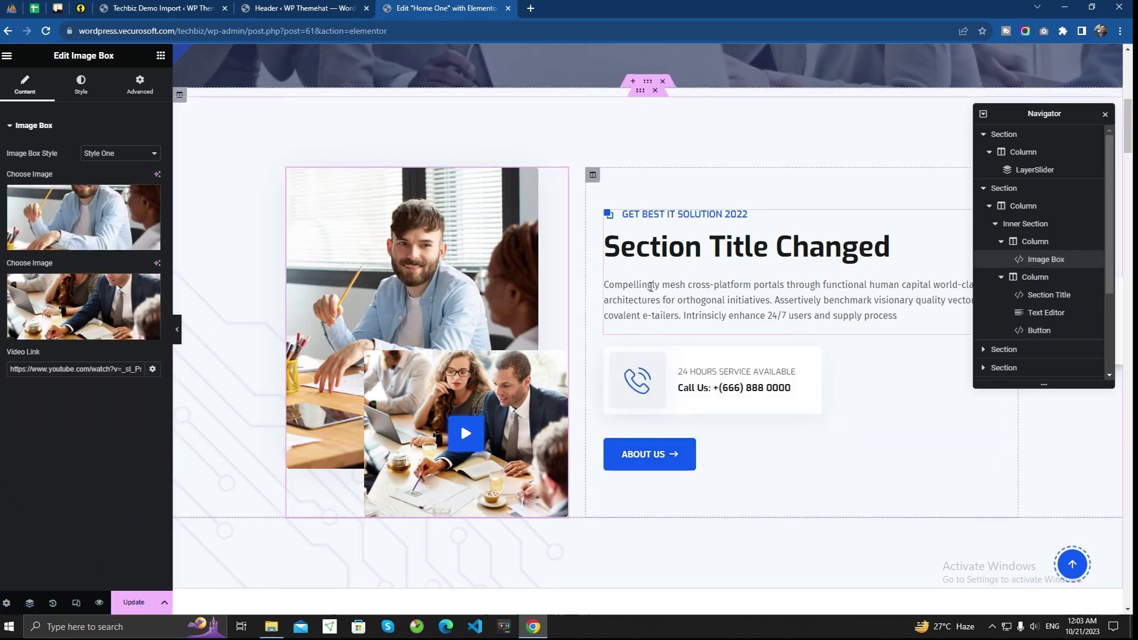
- Try red #FF0505 as the Section Title Color of the "Section title changed" heading and reset the colour
click(650, 286)
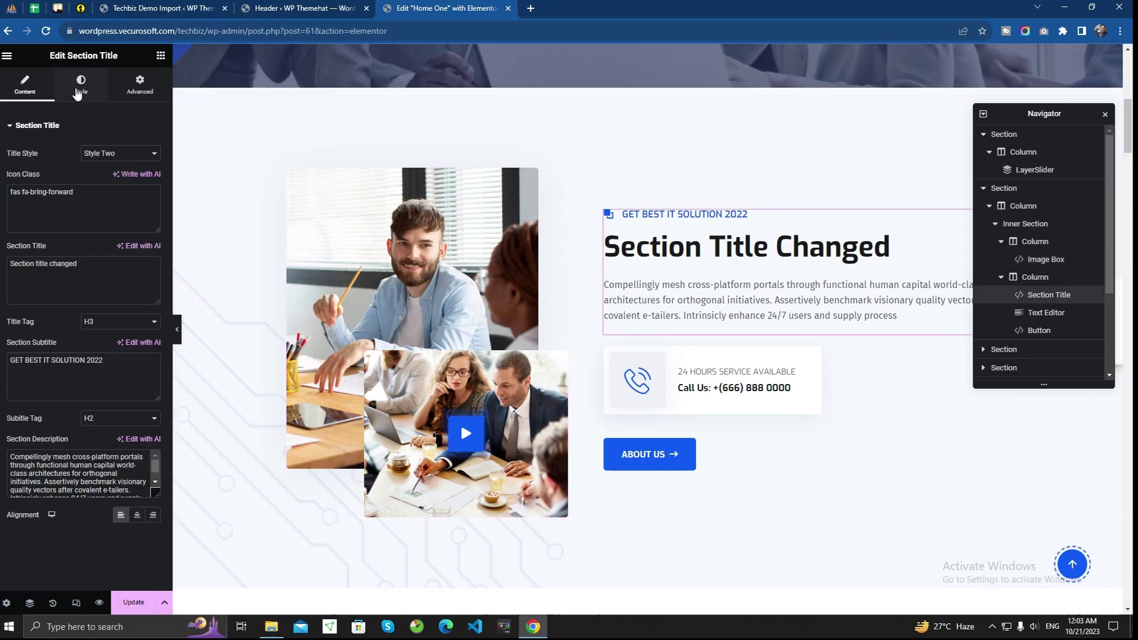
click(81, 85)
click(152, 255)
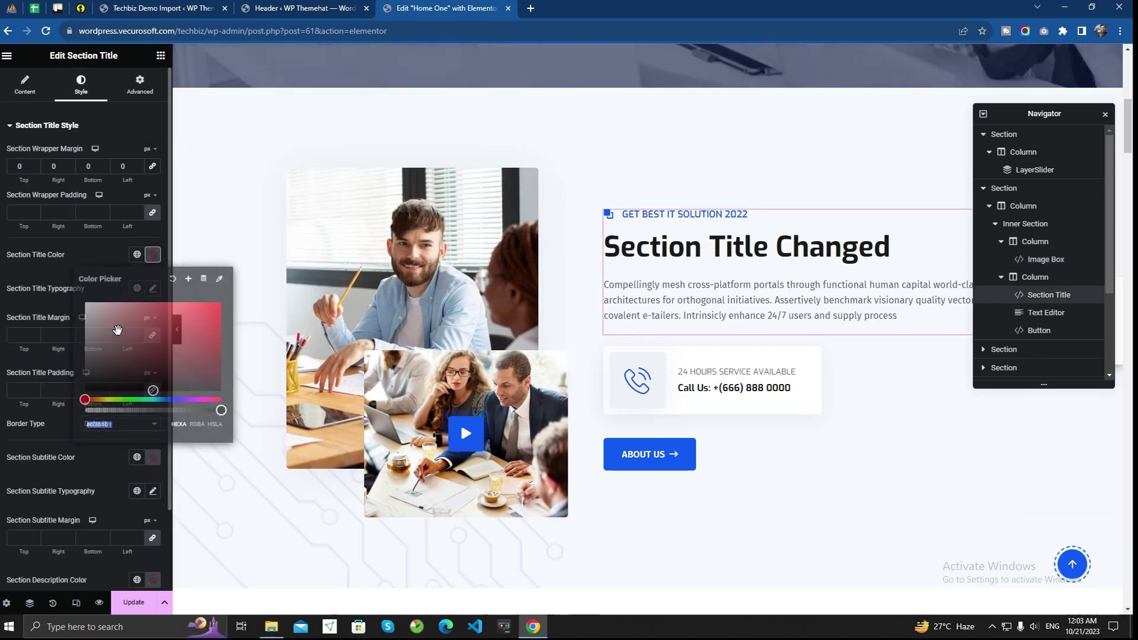
click(200, 312)
drag(203, 310, 219, 302)
click(173, 278)
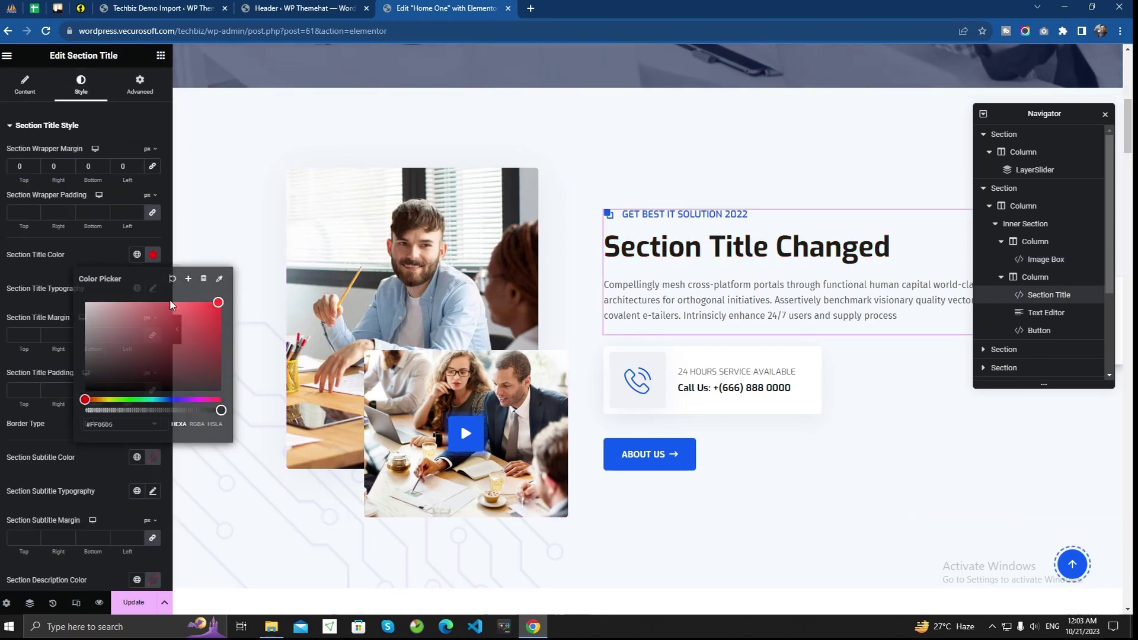
- Try a red Section Subtitle Color on the "Section title changed" heading and reset the colour
click(130, 460)
click(153, 460)
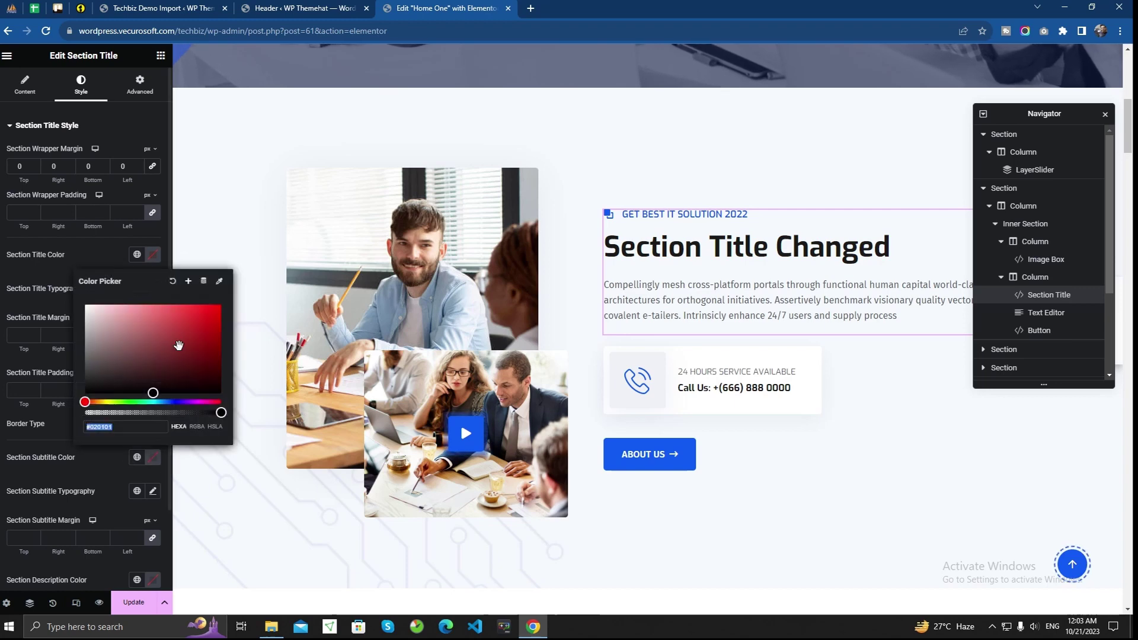
click(215, 305)
click(172, 281)
click(154, 503)
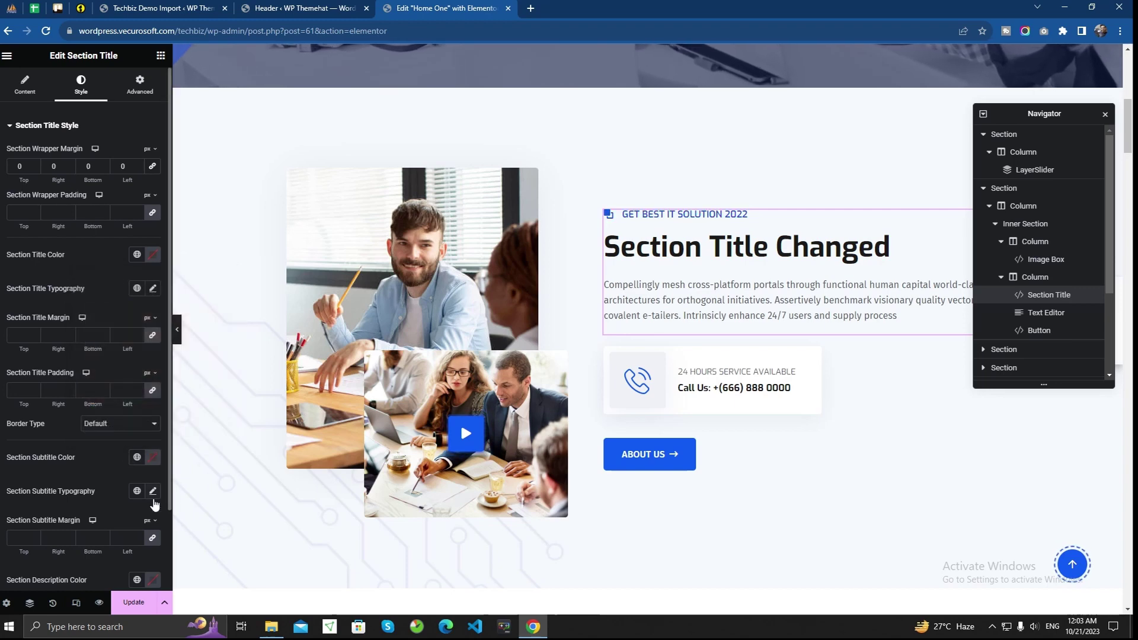
- Try red #FF0000 as the Section Description Color of the same heading and reset the colour
scroll(115, 504, down, 2)
click(153, 484)
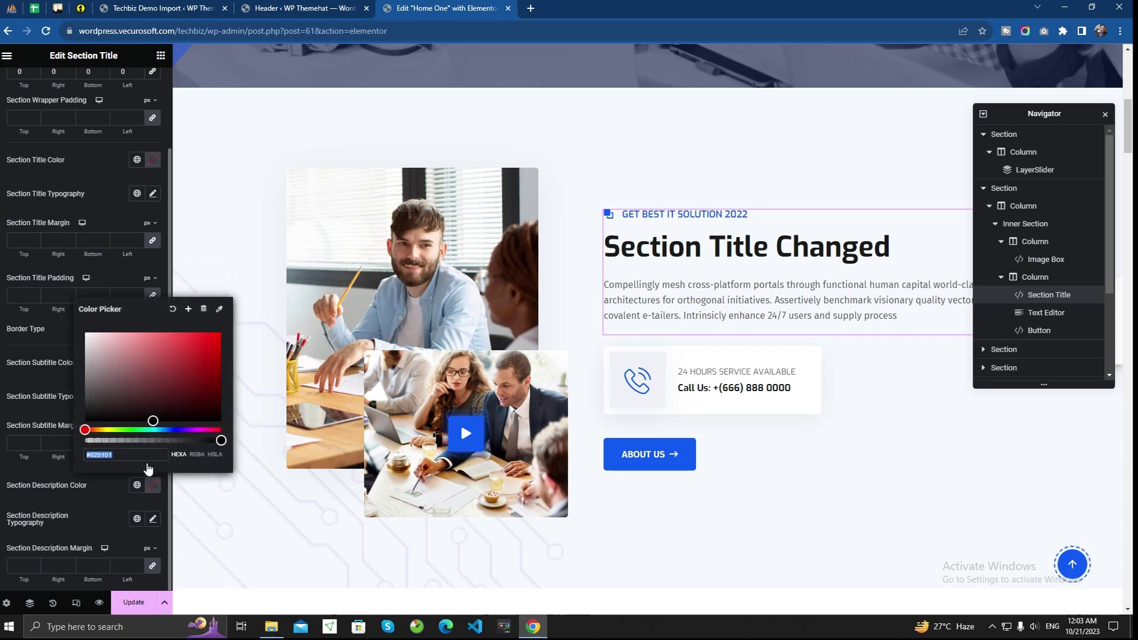
click(219, 334)
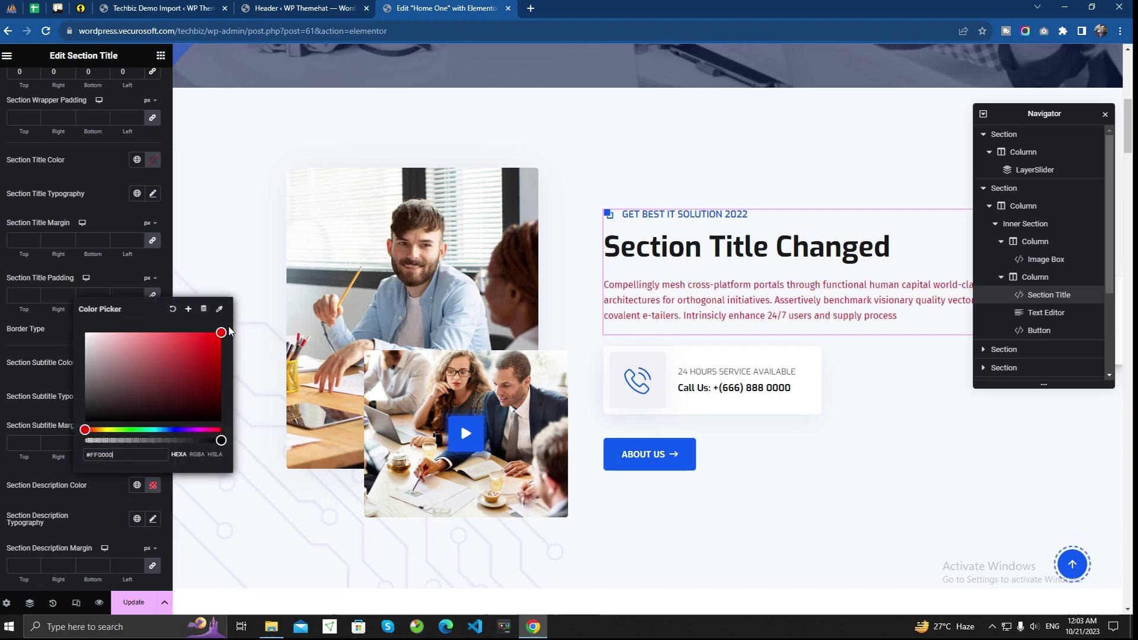
click(173, 308)
- Examine the content settings of the Cloud Services box in the services section
scroll(713, 421, down, 2)
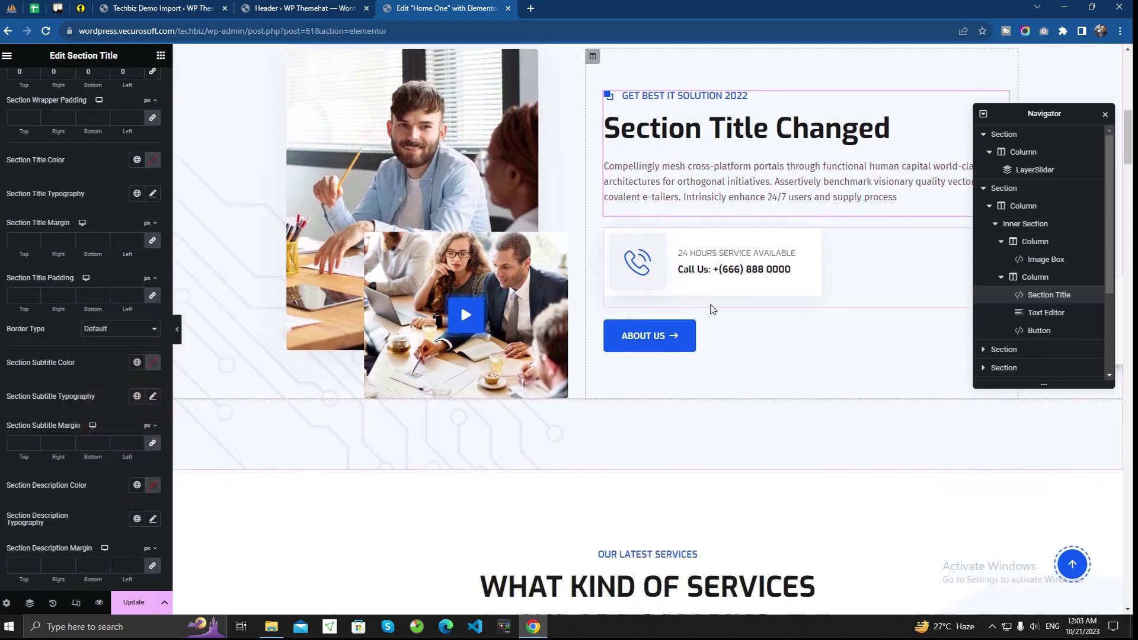
scroll(713, 309, down, 8)
scroll(502, 309, up, 2)
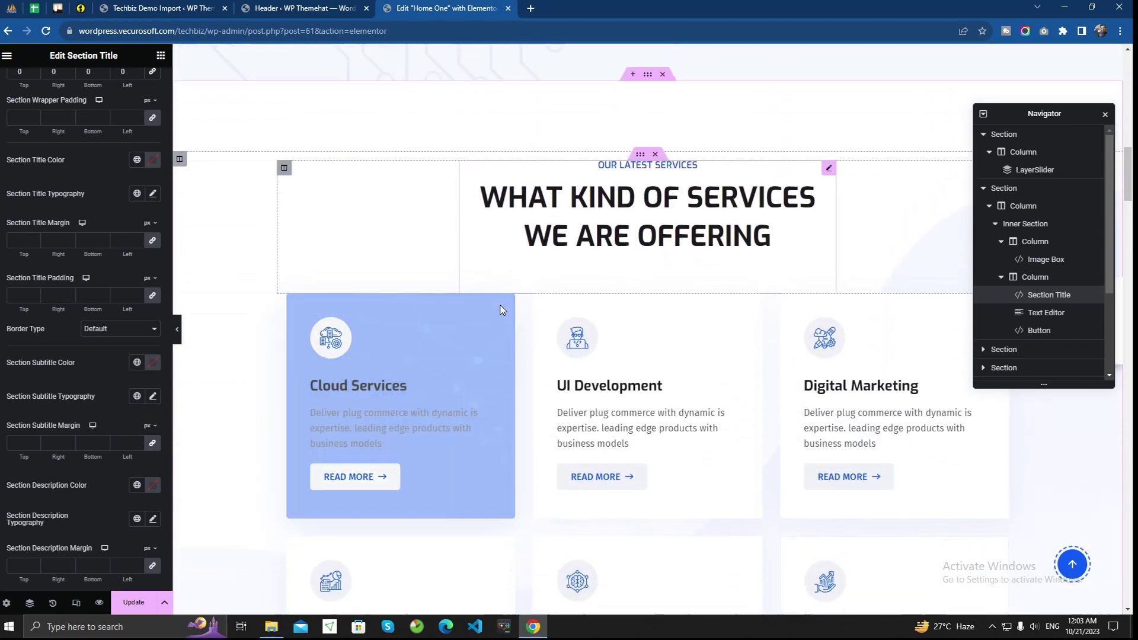
scroll(501, 309, down, 2)
click(381, 207)
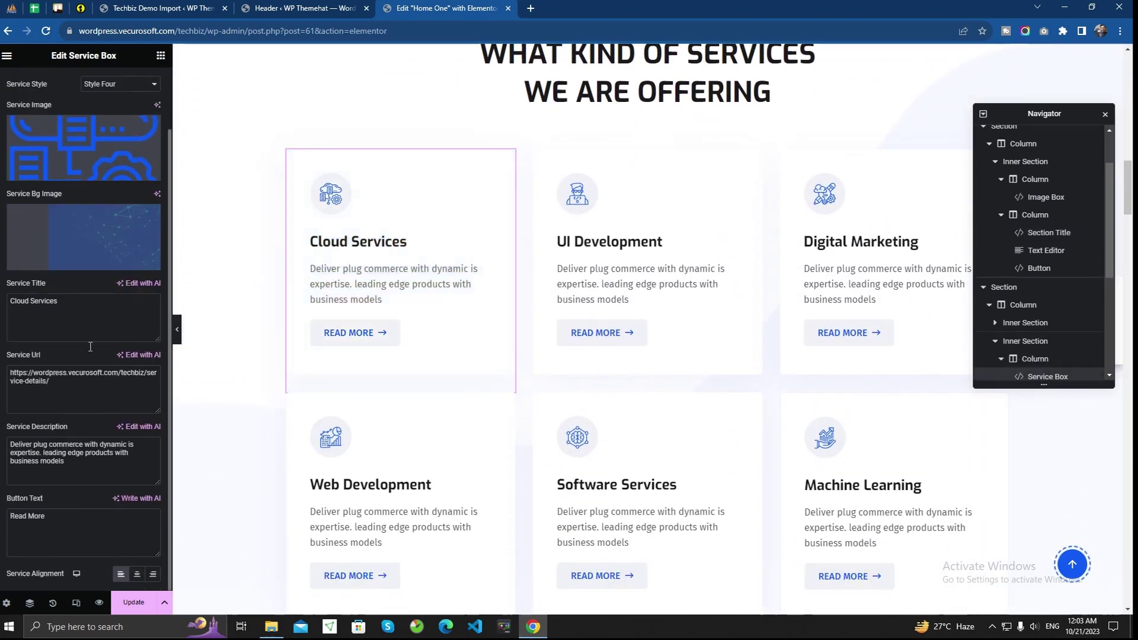
scroll(650, 313, up, 2)
scroll(650, 313, down, 1)
- Examine the content settings of the Successful Projects and Media Activities counters and view the team section
scroll(650, 313, down, 7)
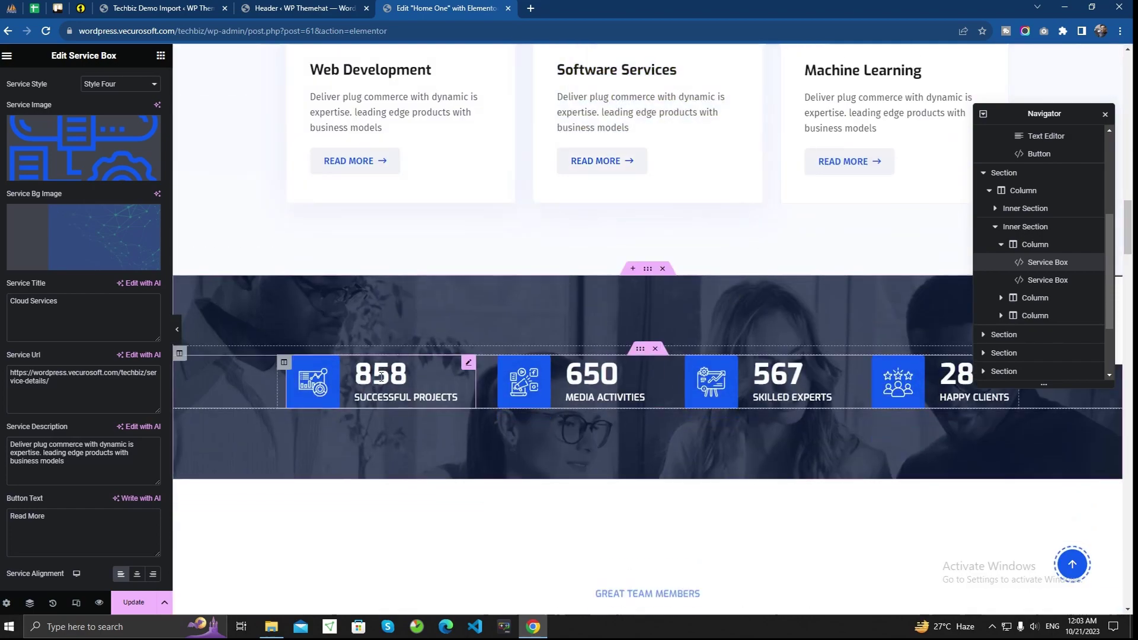
click(362, 383)
click(605, 382)
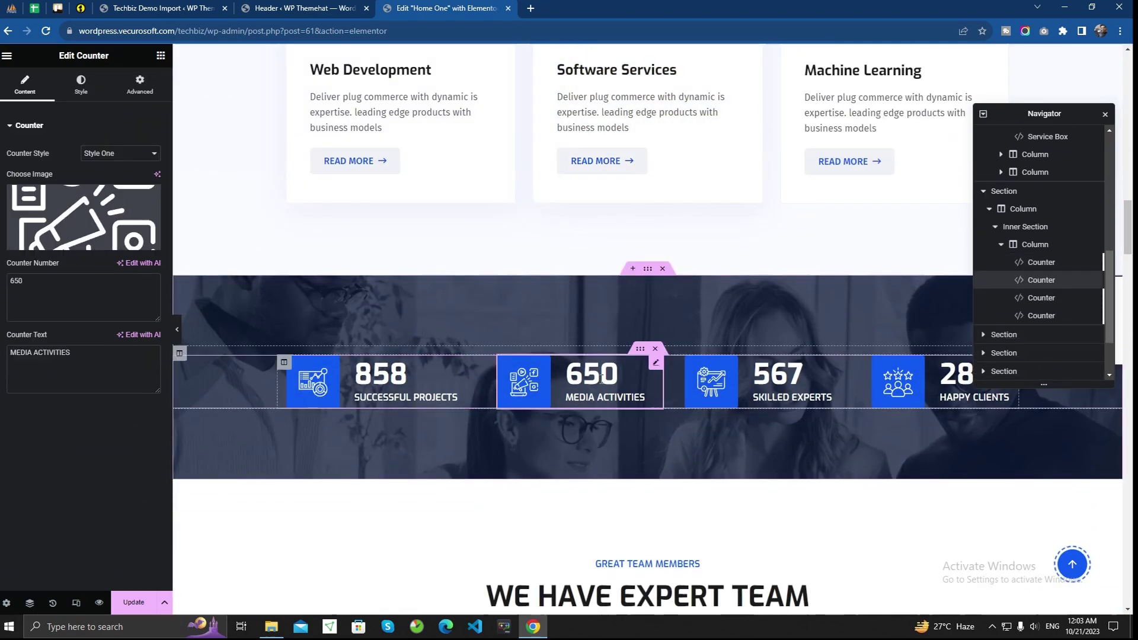
scroll(761, 377, down, 4)
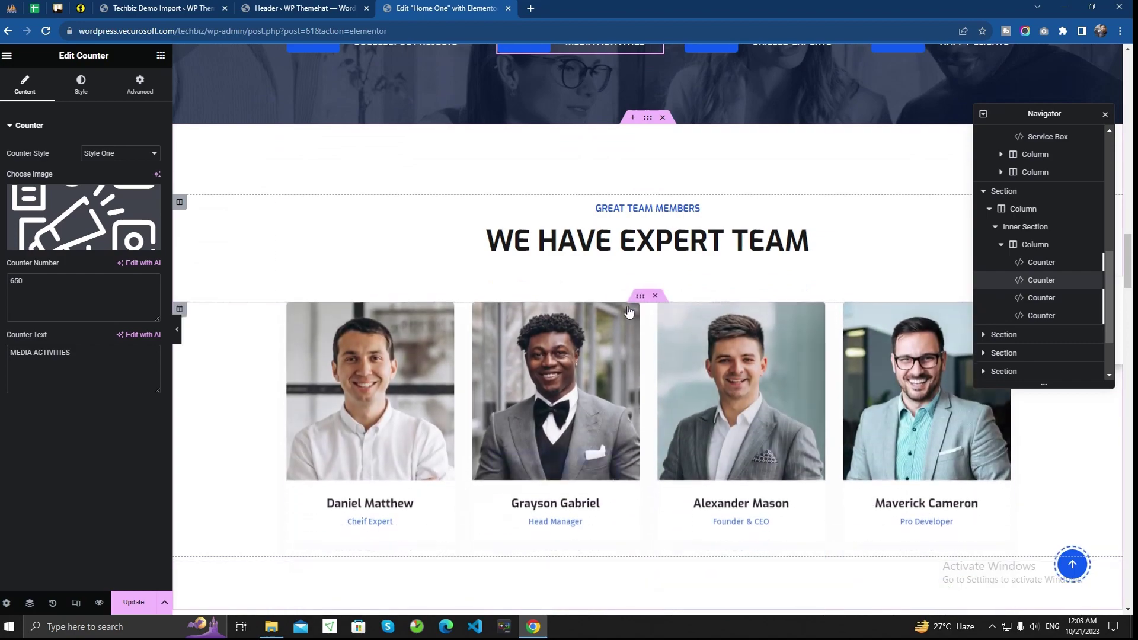
- Save the Home One page changes and open the page preview
scroll(629, 320, up, 3)
scroll(629, 312, up, 5)
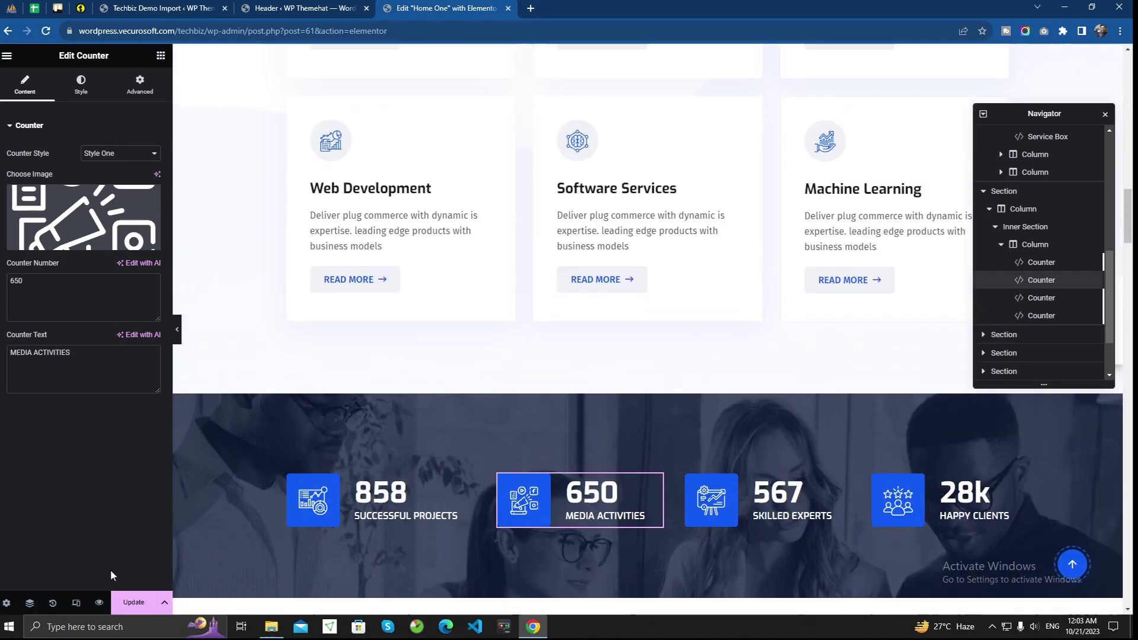
click(133, 603)
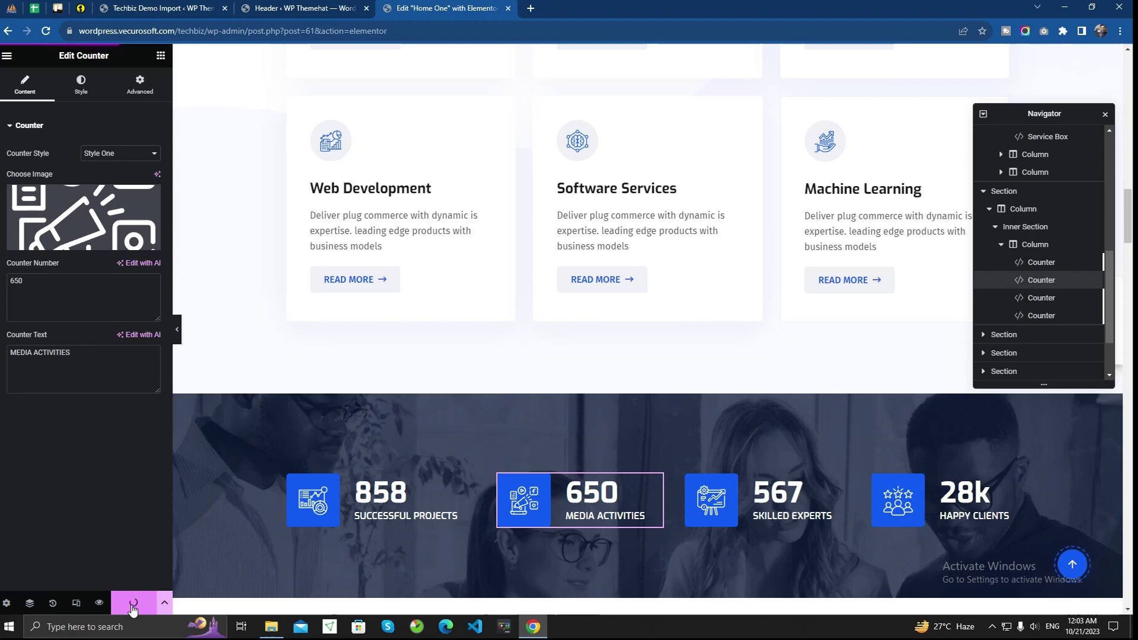
click(98, 604)
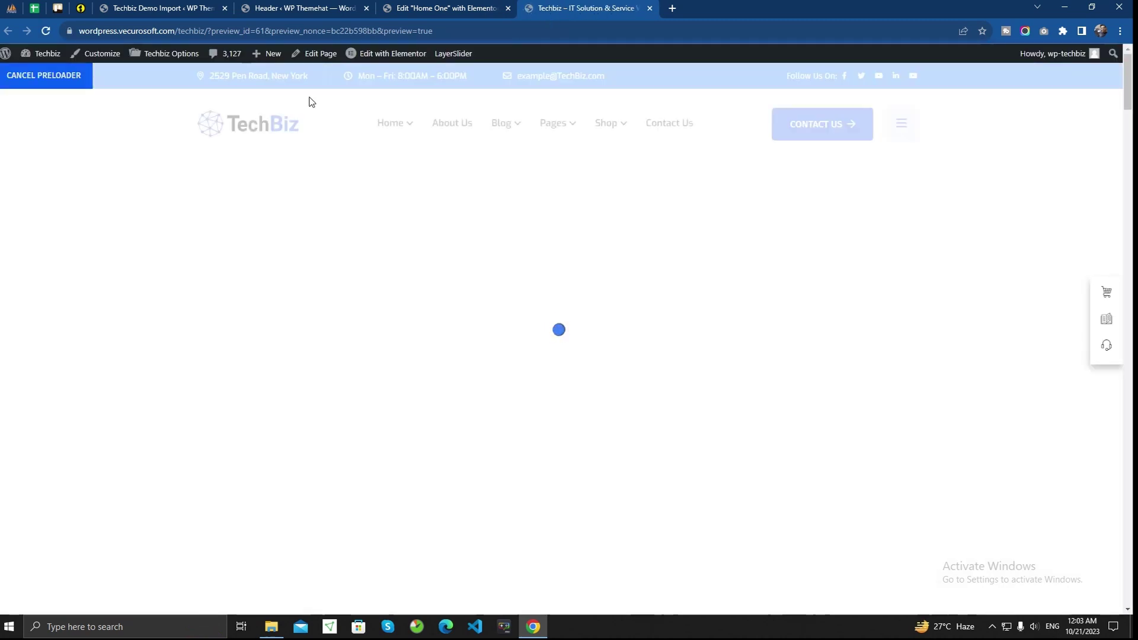
- Review the previewed home page from the changed slider and section titles through to the footer and latest blog section
scroll(391, 171, down, 5)
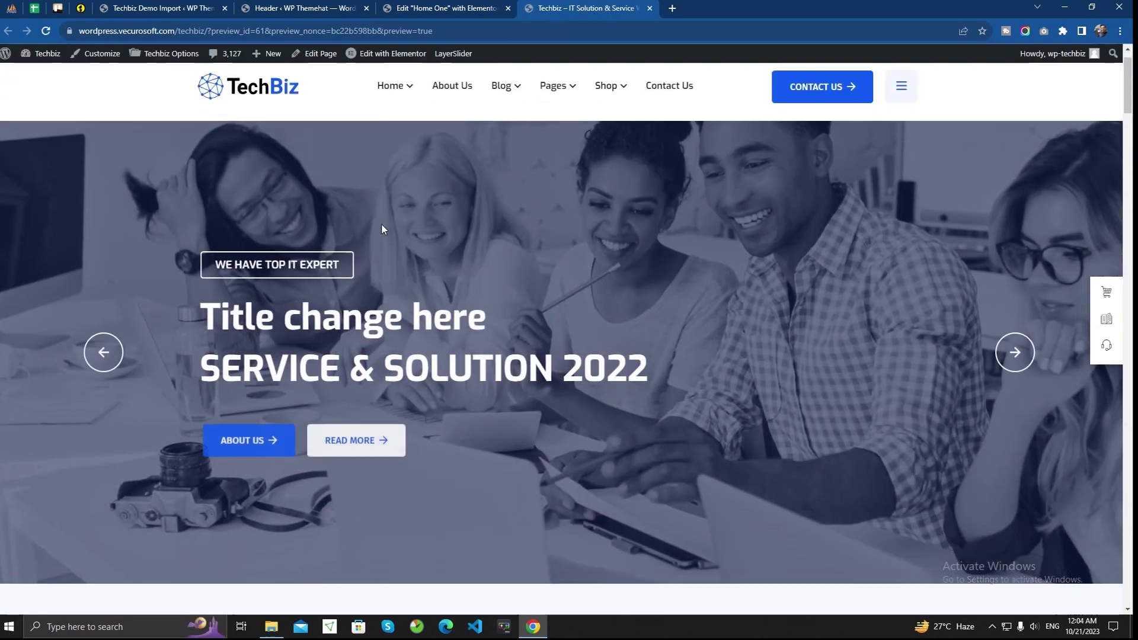
scroll(392, 172, up, 3)
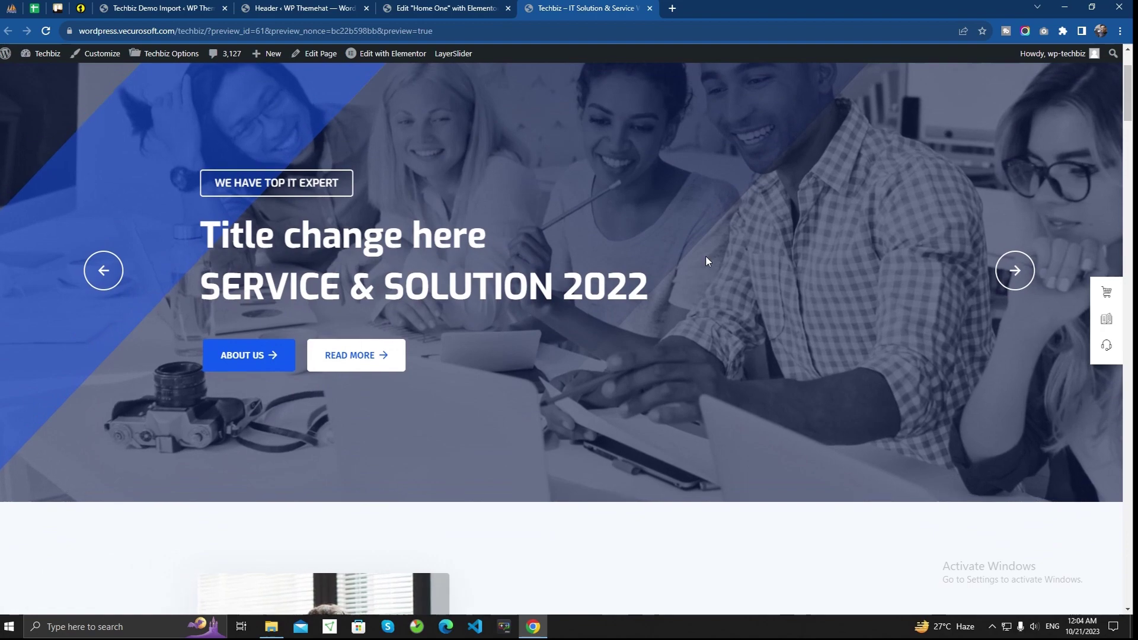
scroll(706, 254, down, 4)
scroll(687, 258, down, 3)
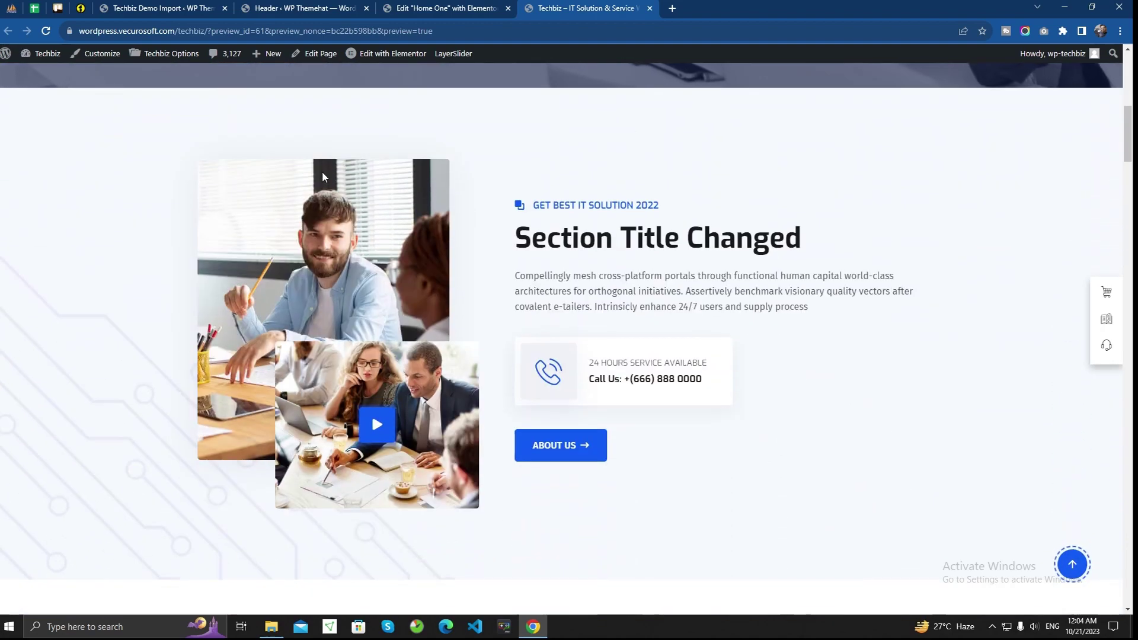
scroll(560, 266, down, 3)
scroll(724, 198, up, 3)
scroll(723, 198, down, 3)
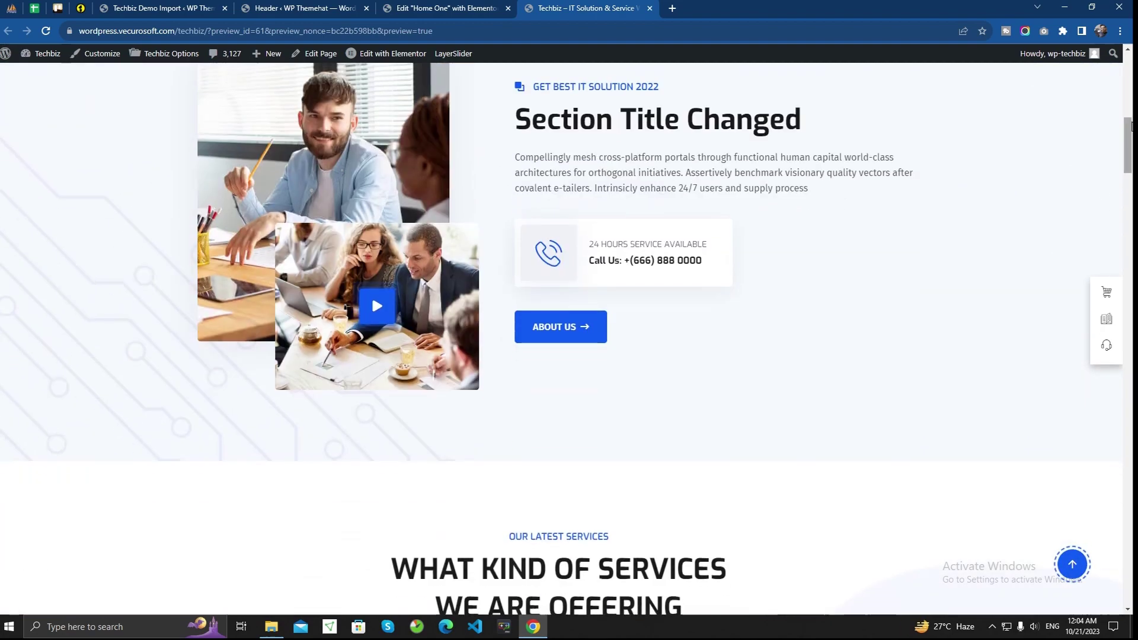
scroll(1128, 202, down, 4)
drag(1128, 202, 1073, 584)
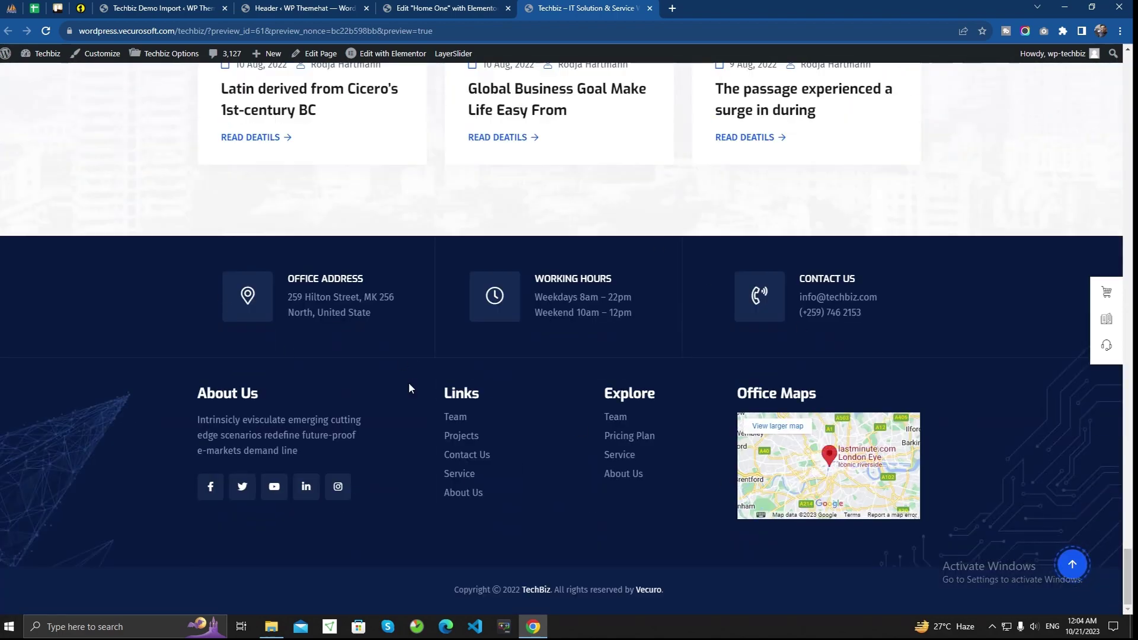
scroll(408, 382, up, 9)
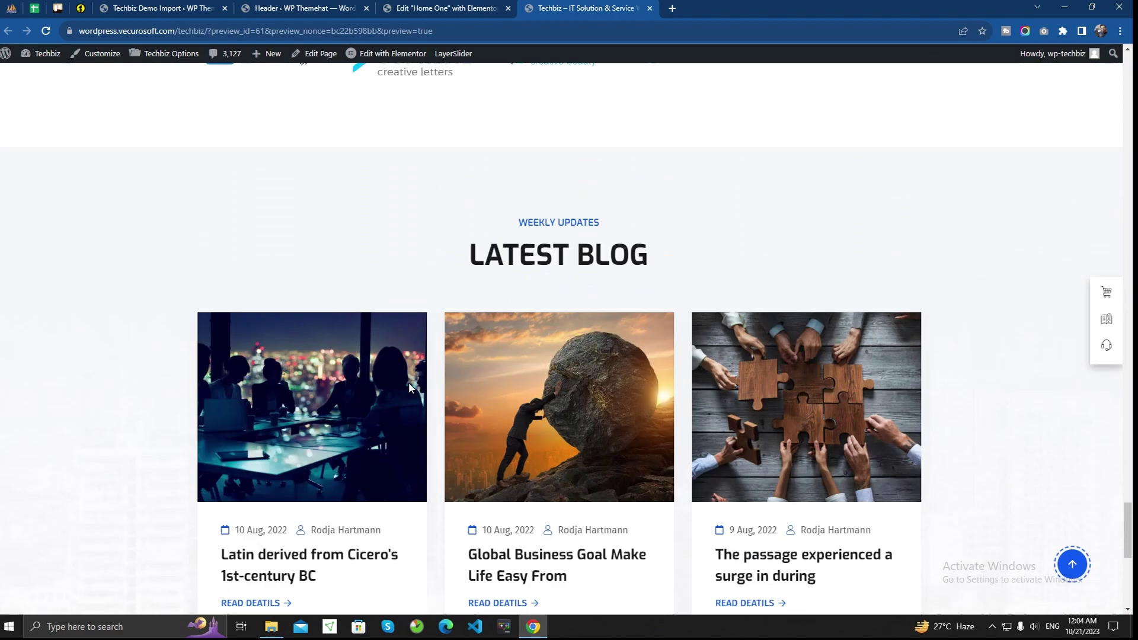
- Open the Footer One template in Elementor and examine its Office Address, Working Hours and Contact Us text blocks
mouse_move(389, 58)
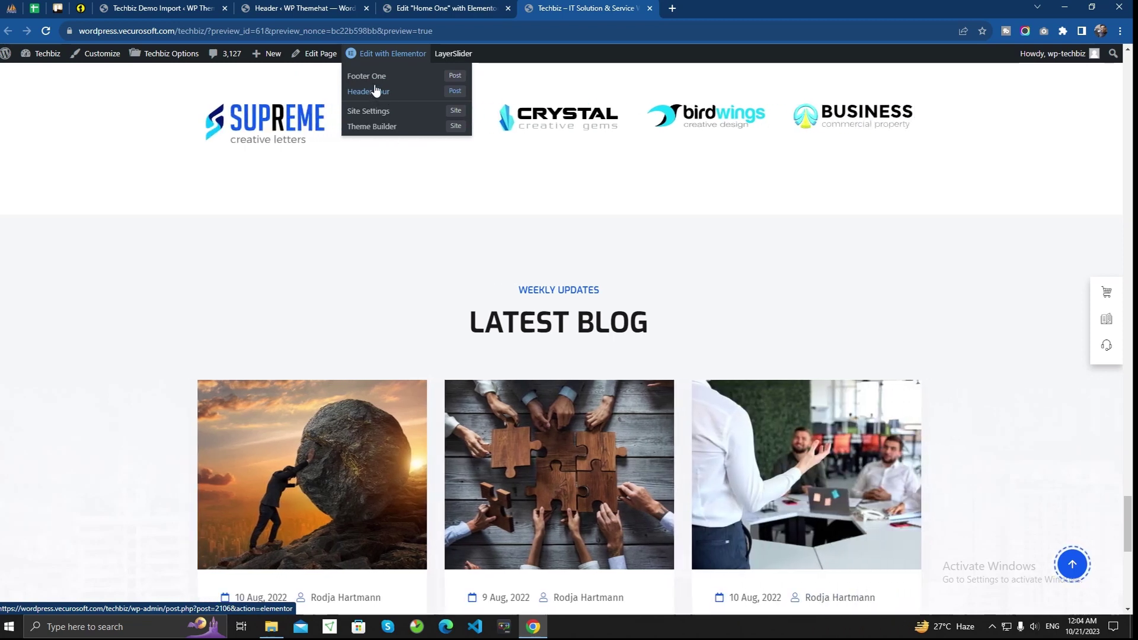
click(371, 81)
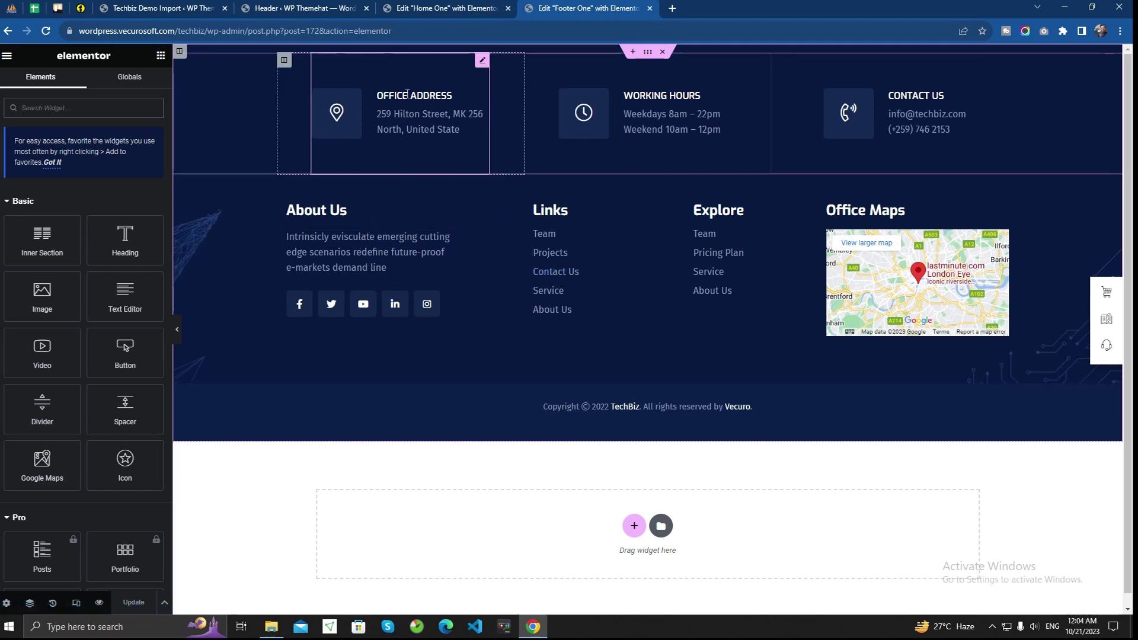
click(389, 85)
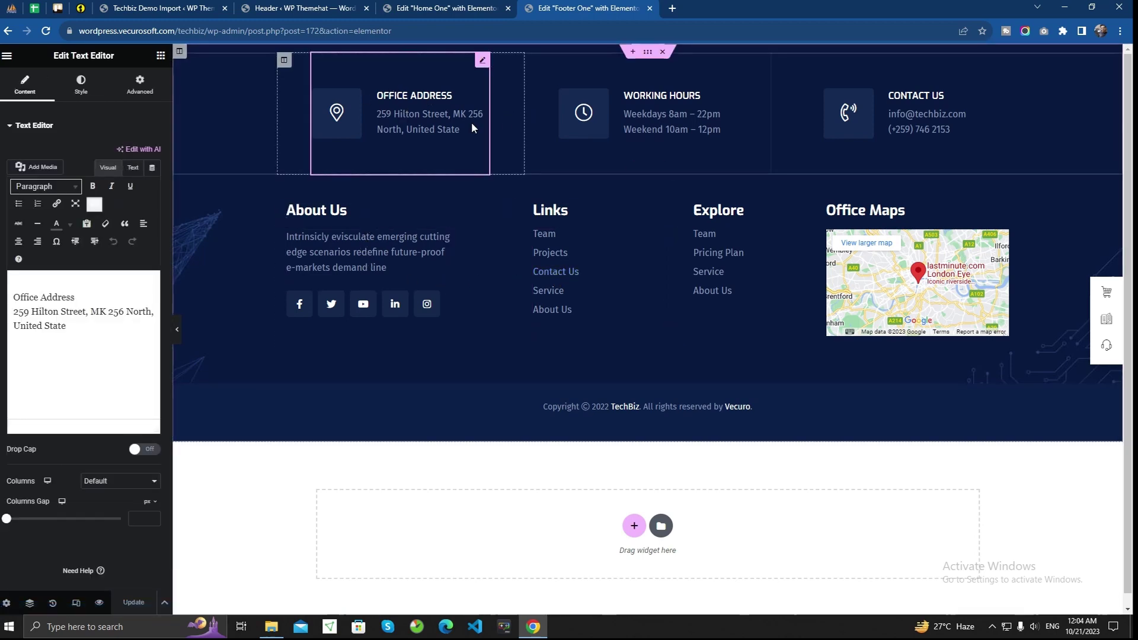
click(629, 112)
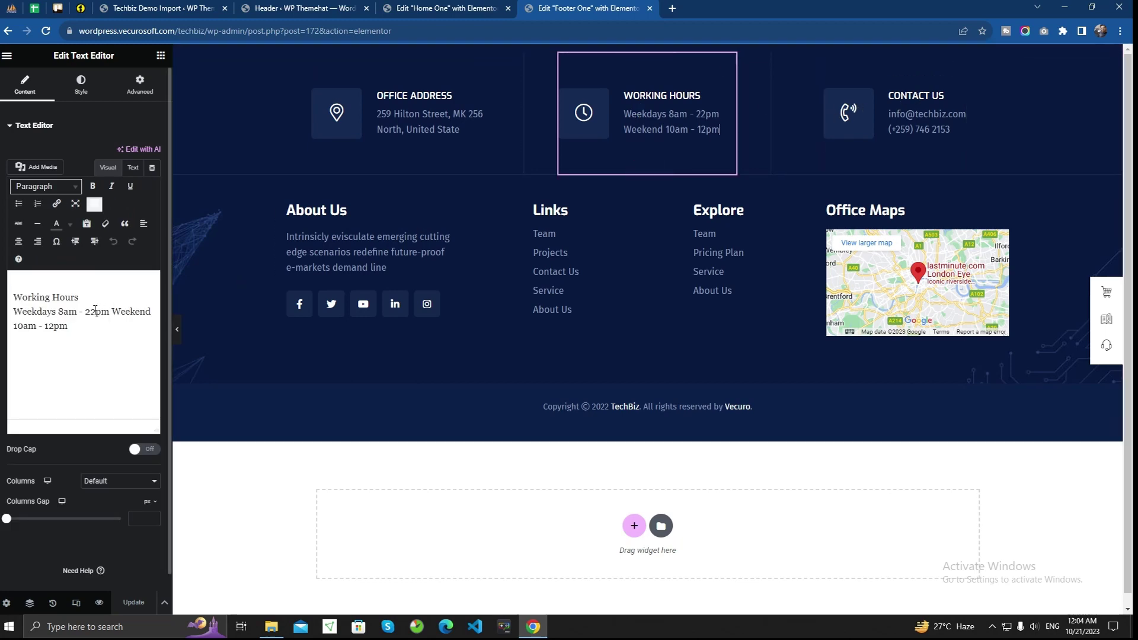
click(913, 113)
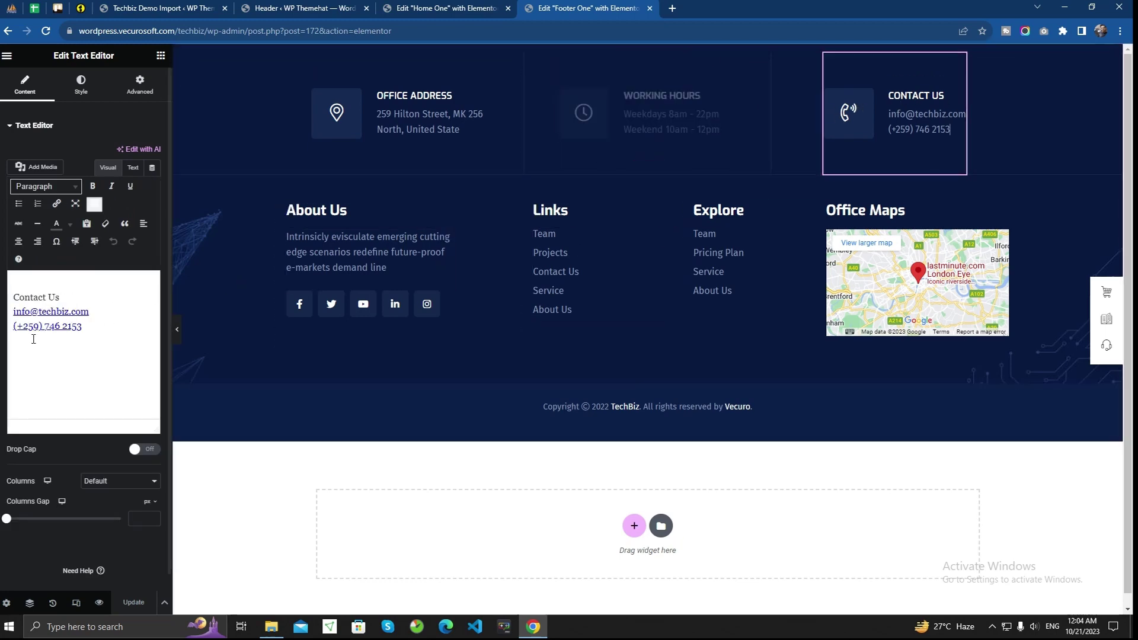
click(54, 313)
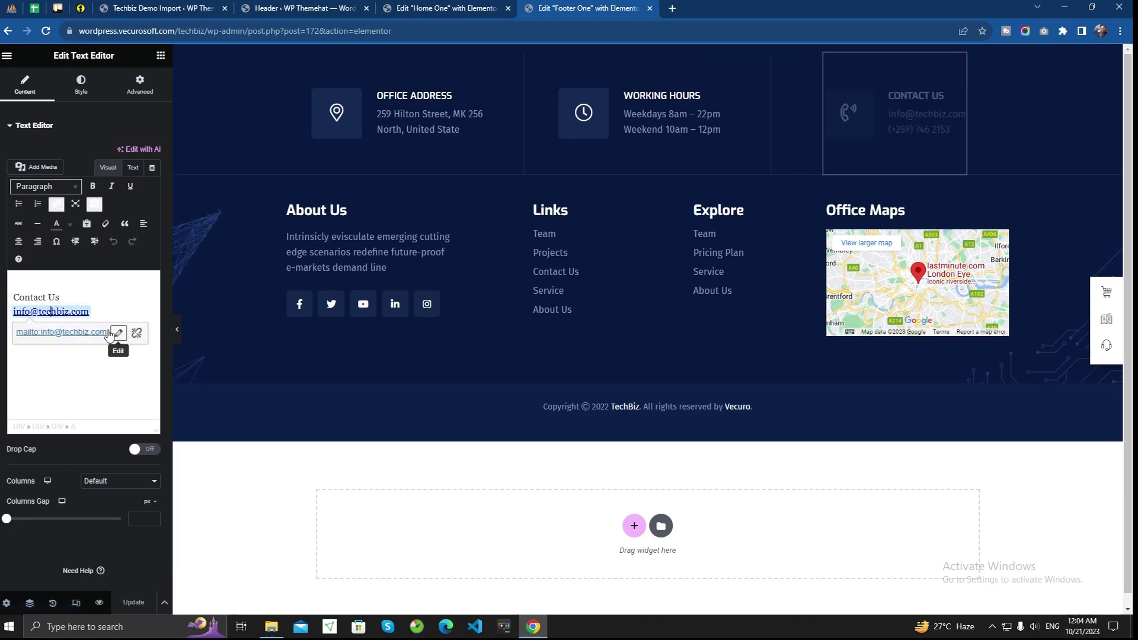
- Examine the footer's Links, Explore and Office Maps headings and close the Footer One editor
click(564, 211)
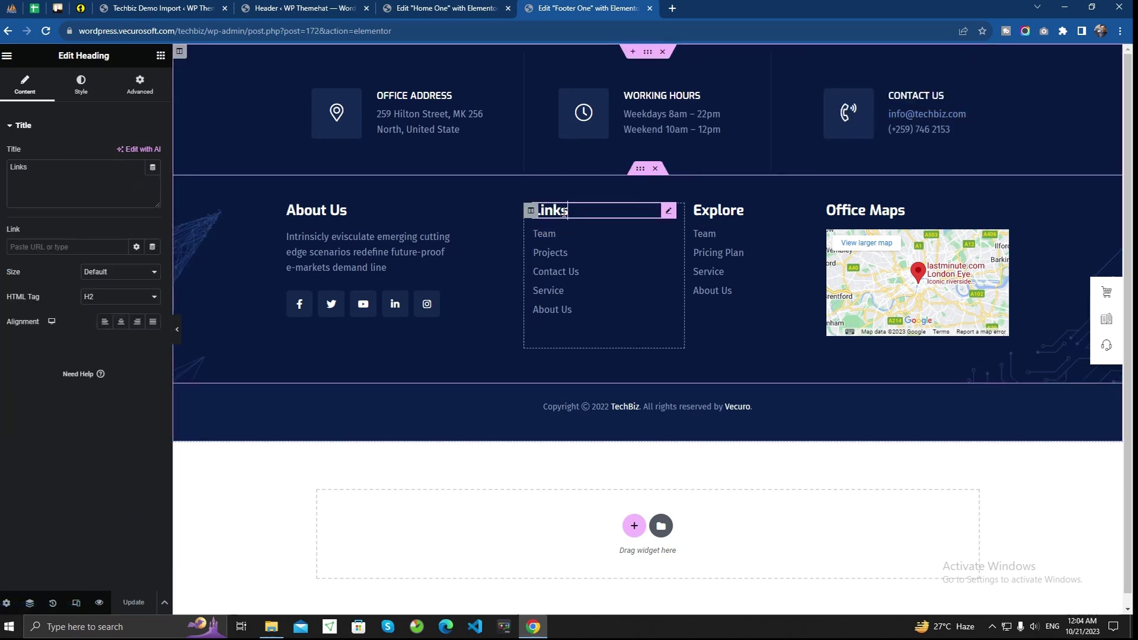
click(719, 209)
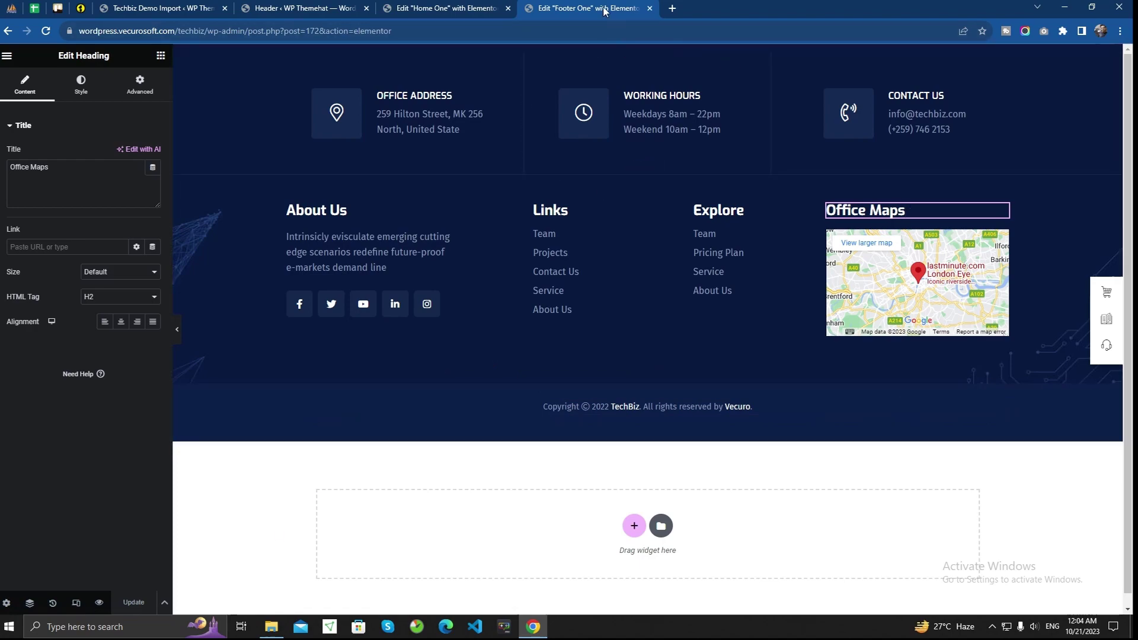
click(650, 8)
- Return to the WP Themehat admin and open the Header settings of Techbiz Options
scroll(506, 379, up, 10)
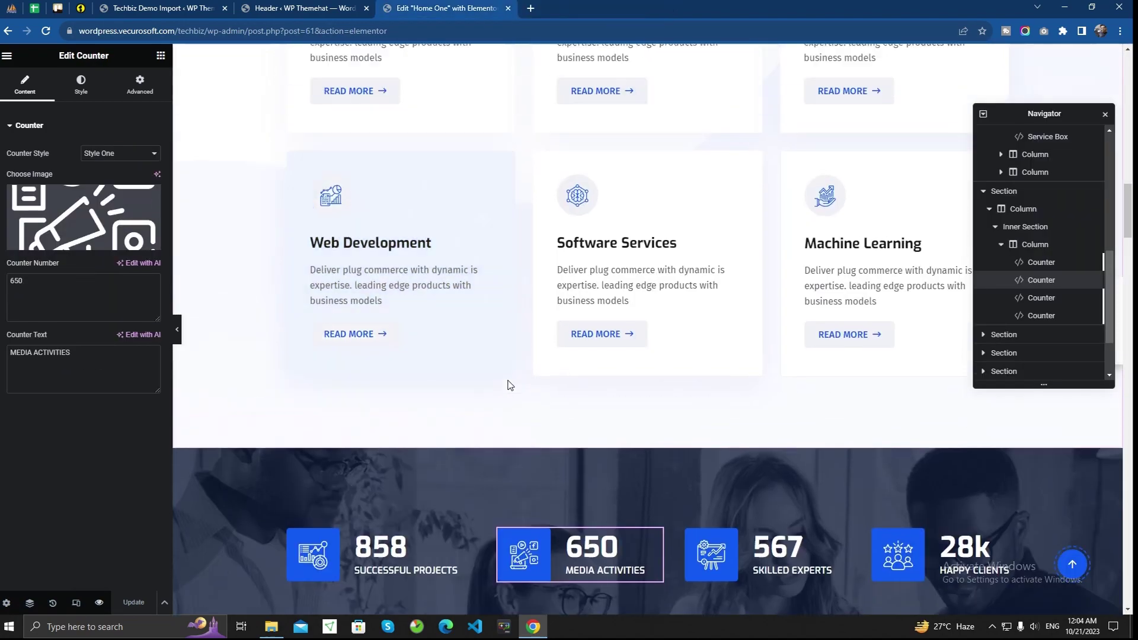
scroll(507, 374, up, 10)
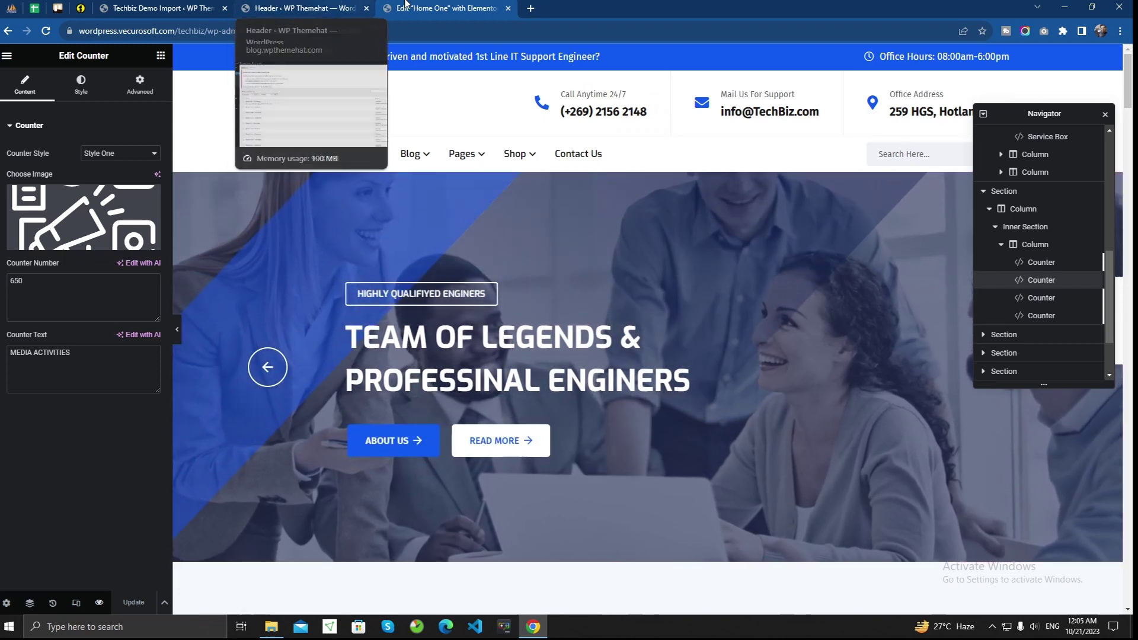
click(305, 8)
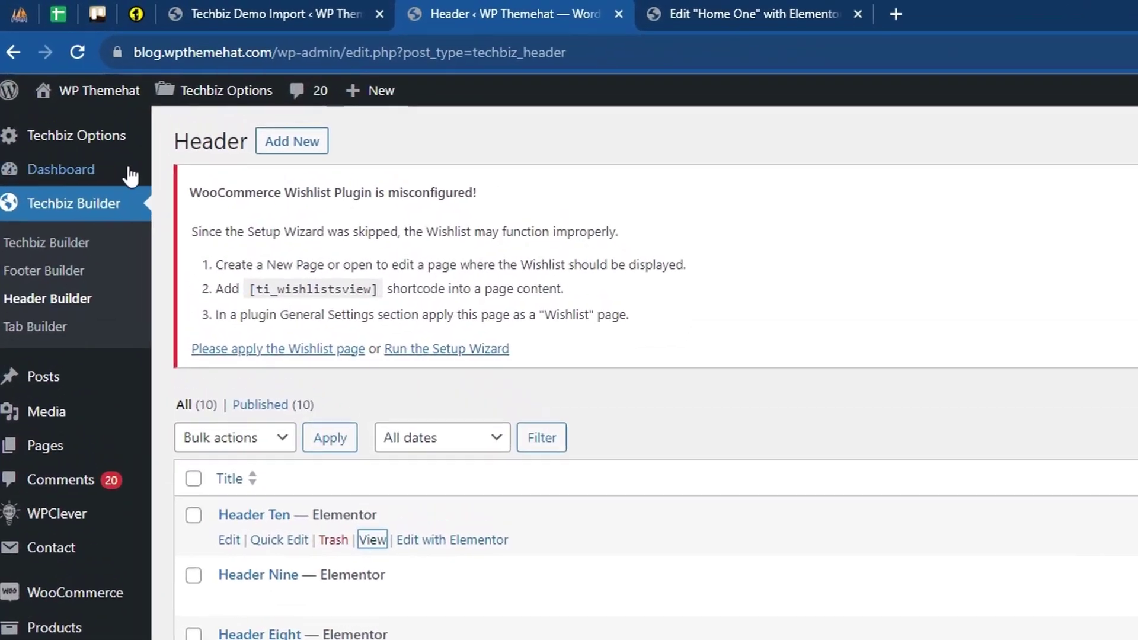
mouse_move(47, 86)
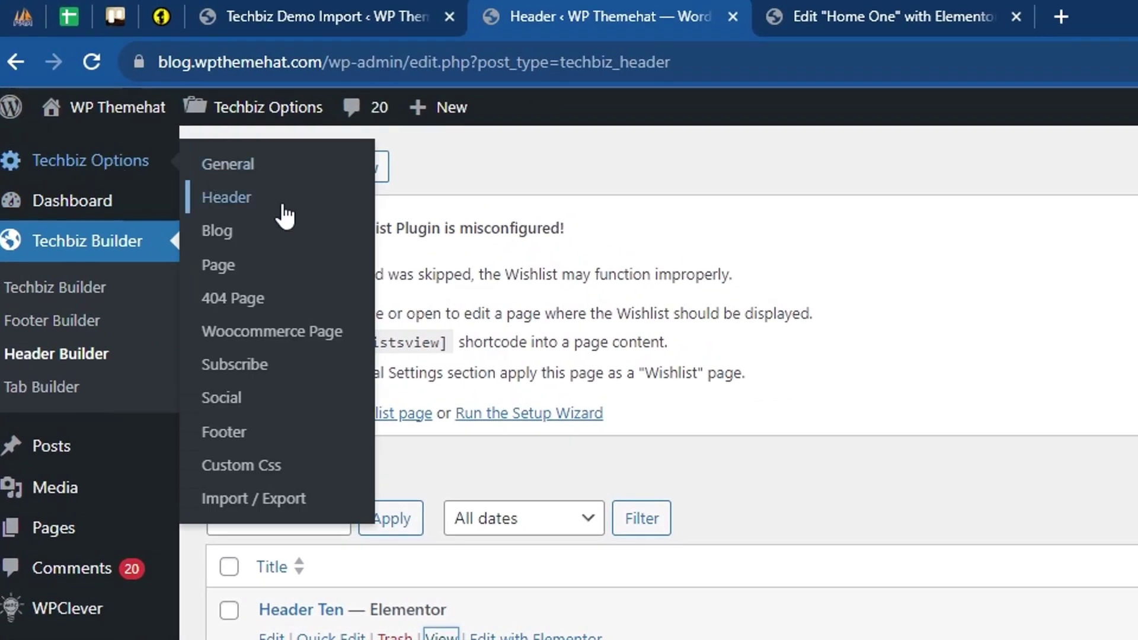
click(245, 207)
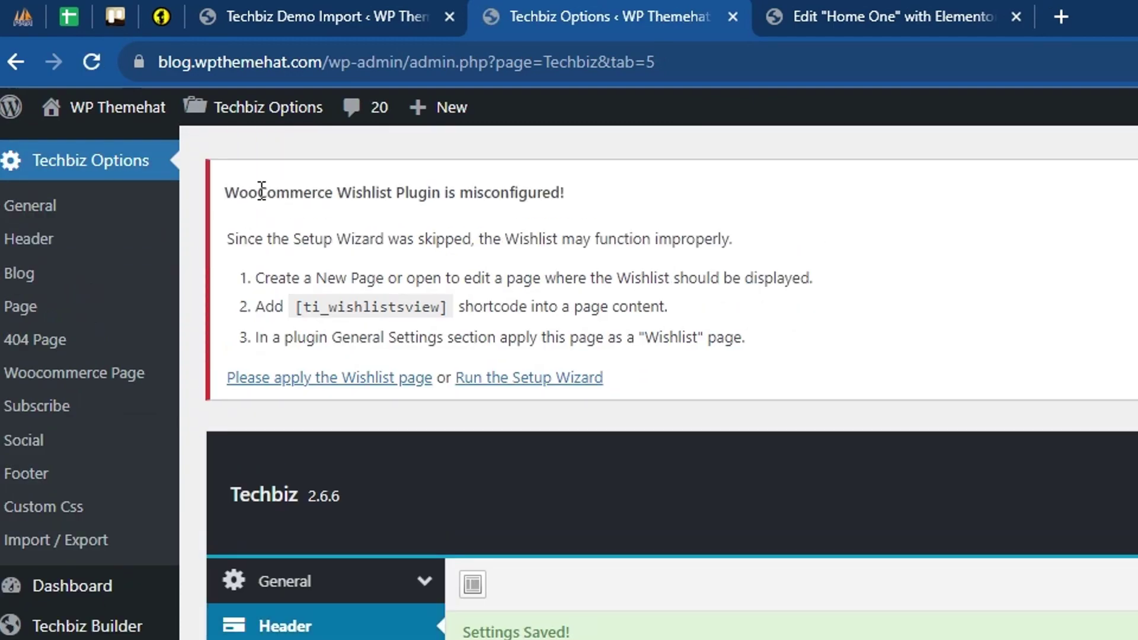
- Open the WP Themehat store page in a separate tab and look through its products
mouse_move(112, 105)
right_click(40, 74)
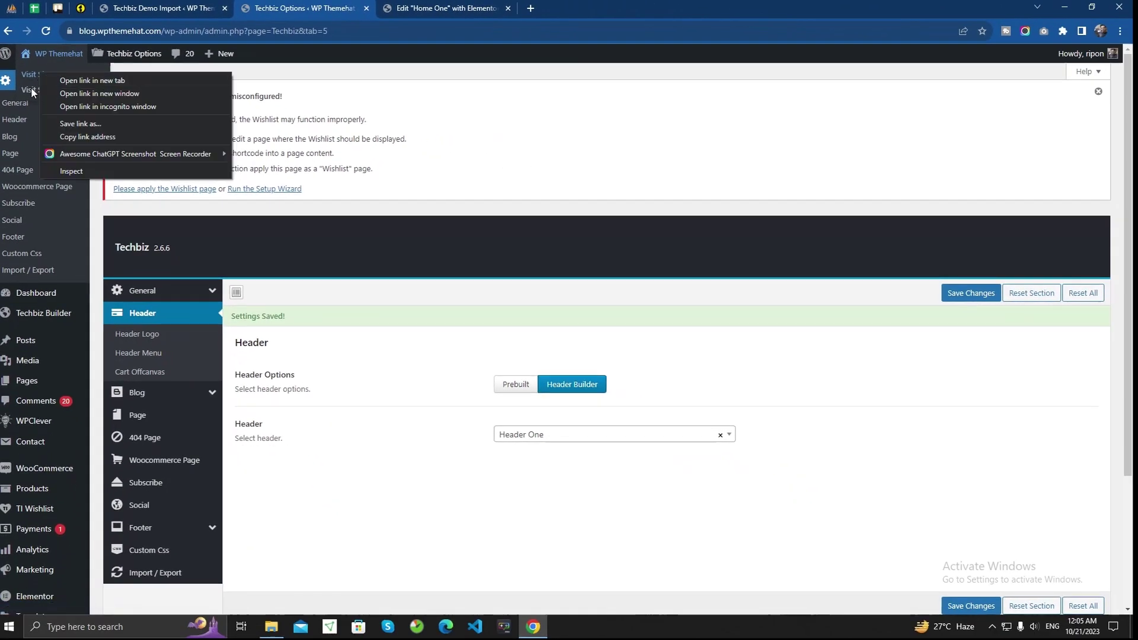
right_click(29, 88)
click(80, 96)
click(430, 7)
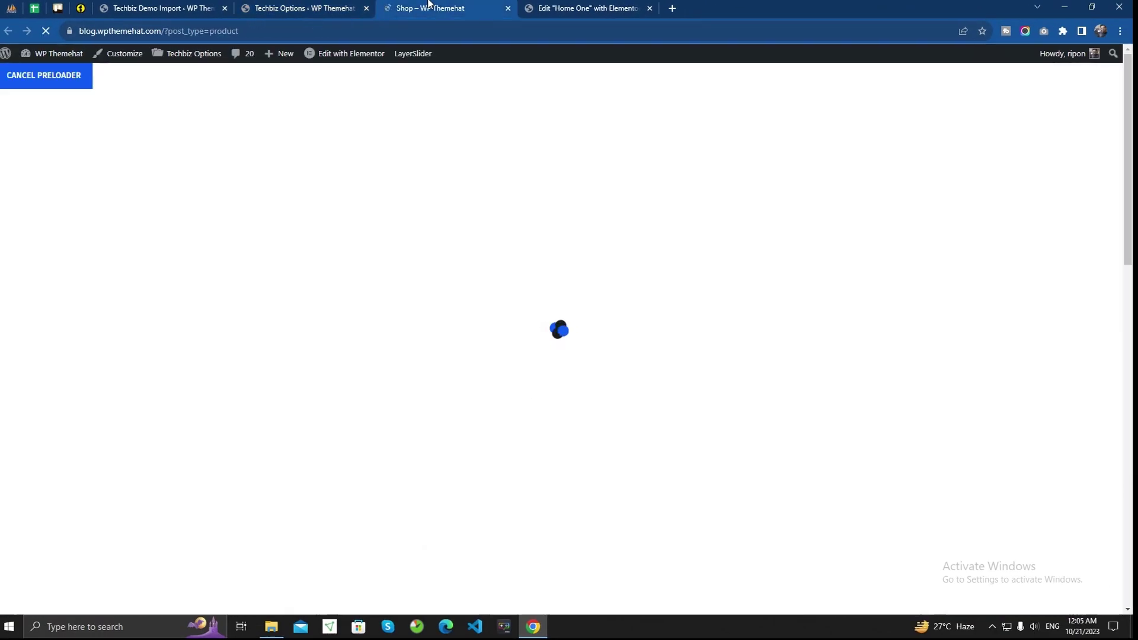
scroll(432, 211, down, 6)
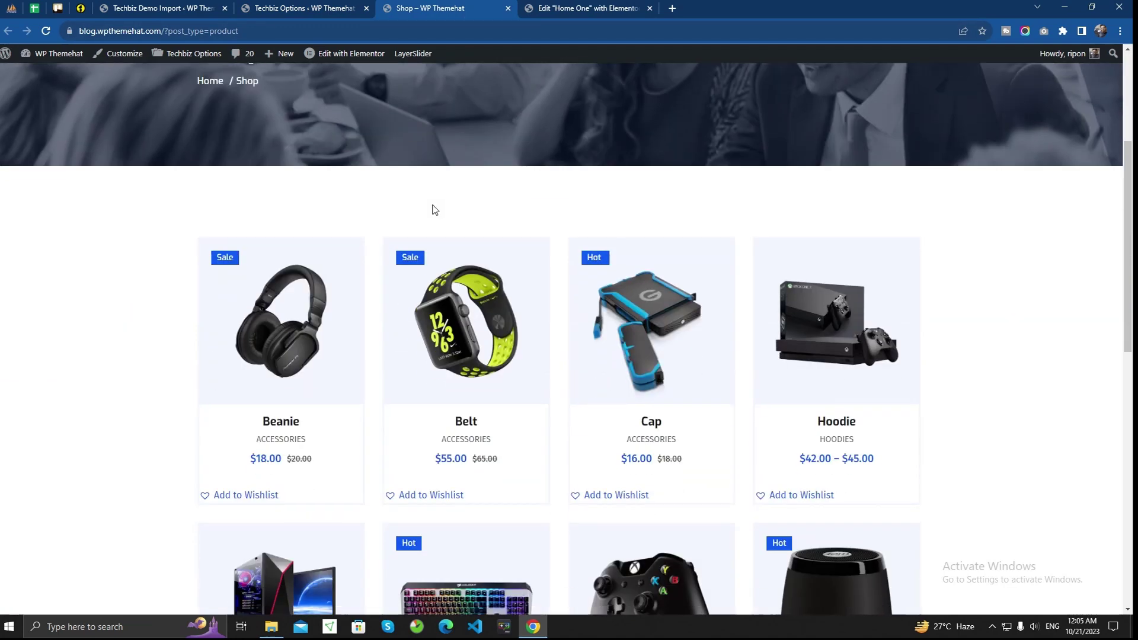
- Return to Techbiz Options, set the header to Header Nine and save the changes
scroll(483, 212, up, 6)
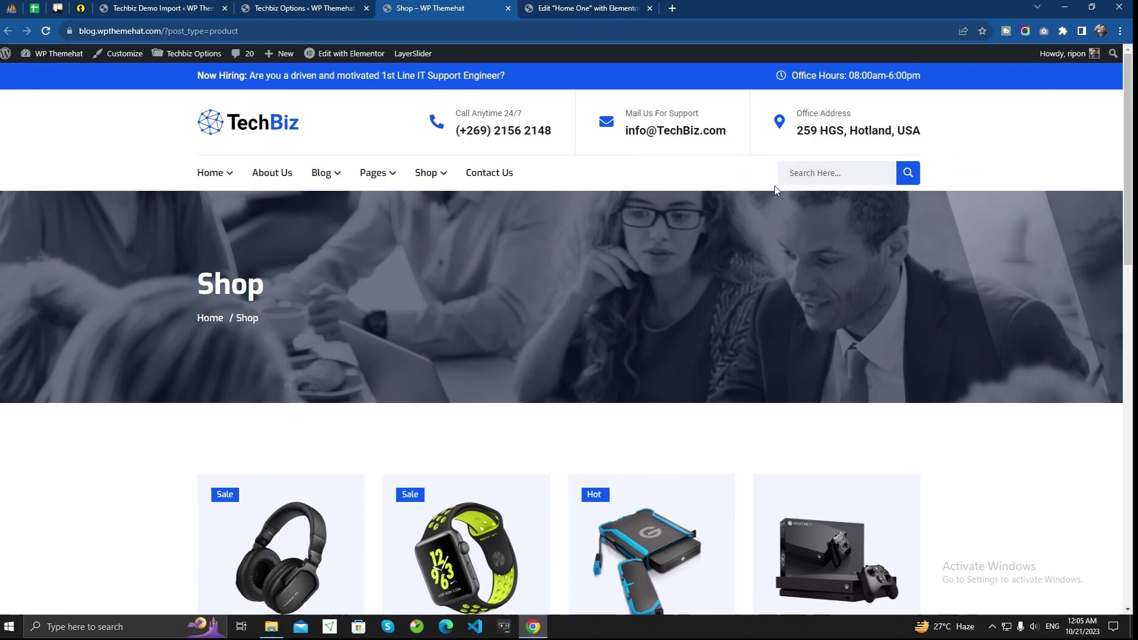
mouse_move(349, 52)
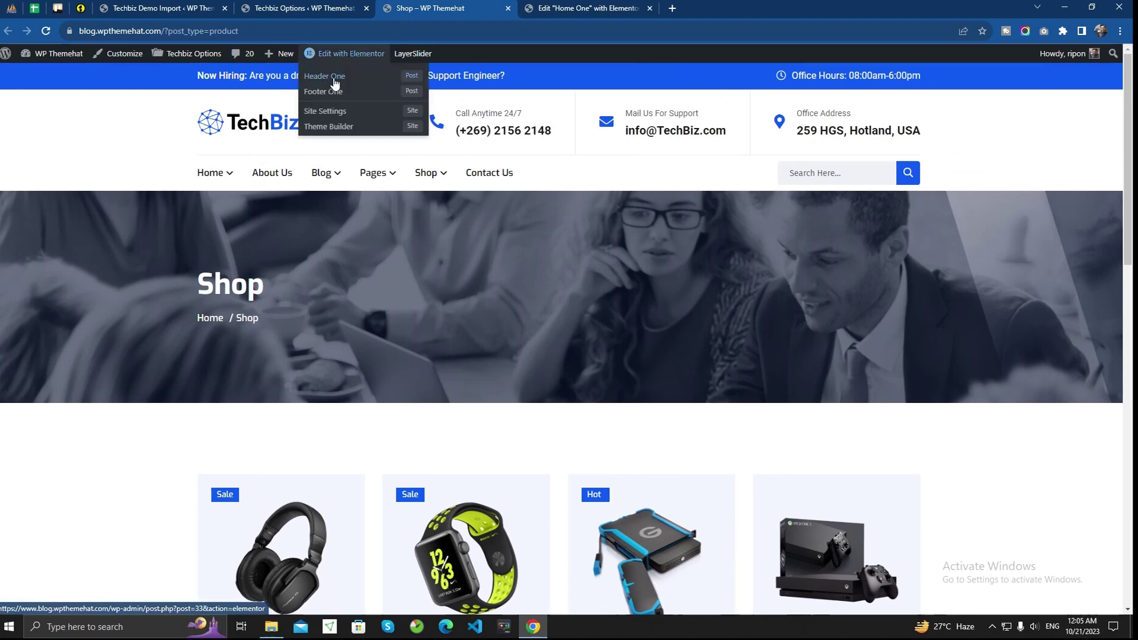
click(330, 7)
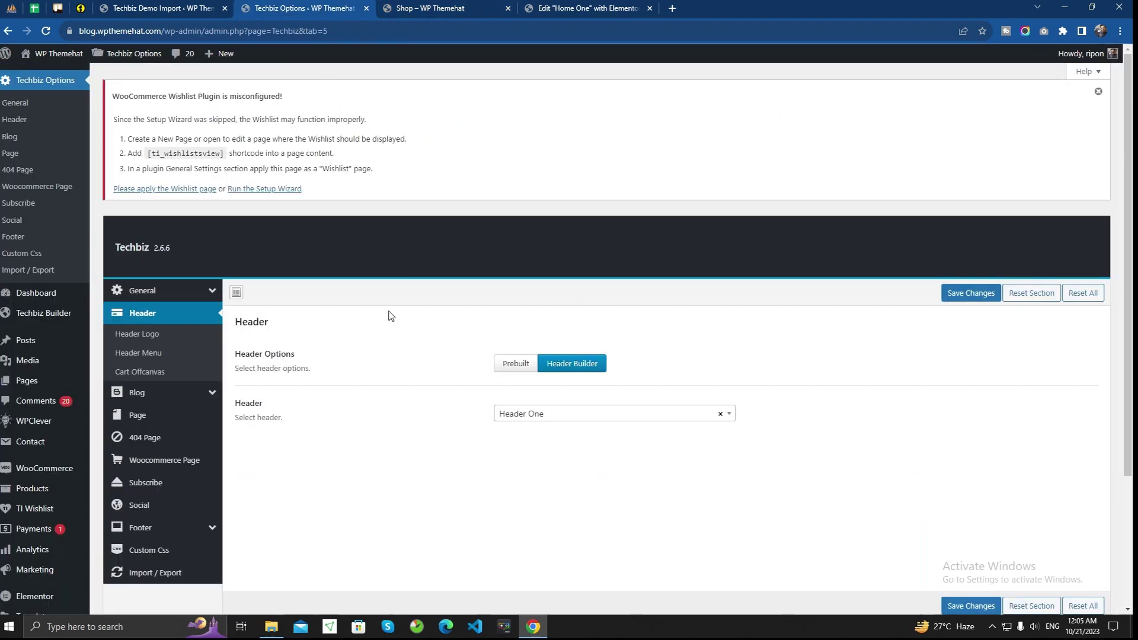
scroll(330, 312, down, 2)
scroll(119, 238, up, 2)
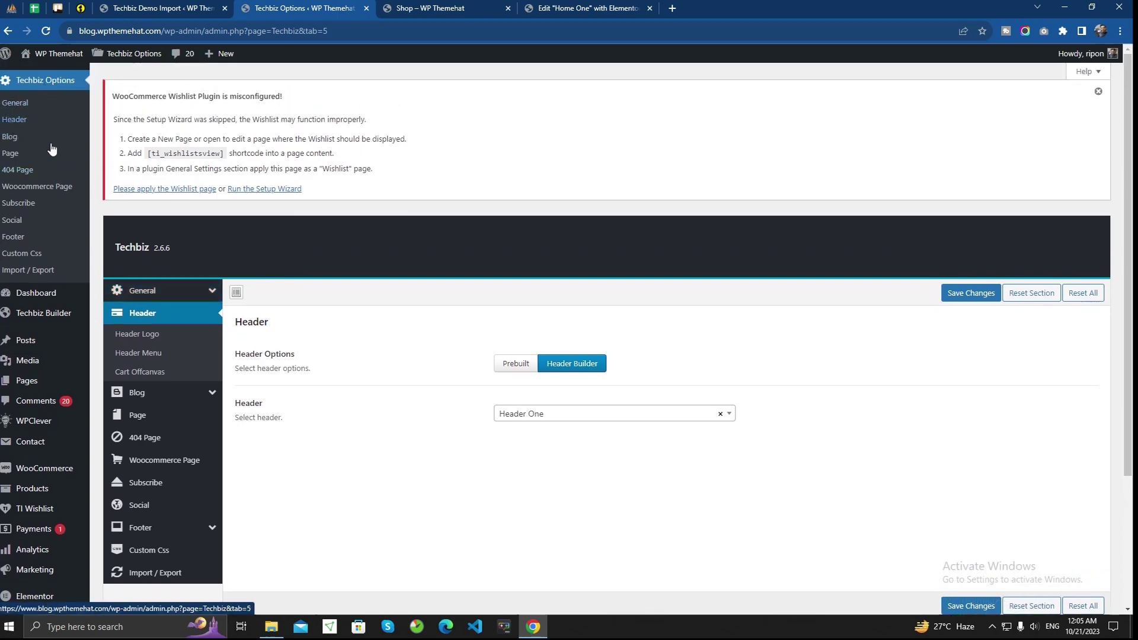
scroll(591, 328, down, 3)
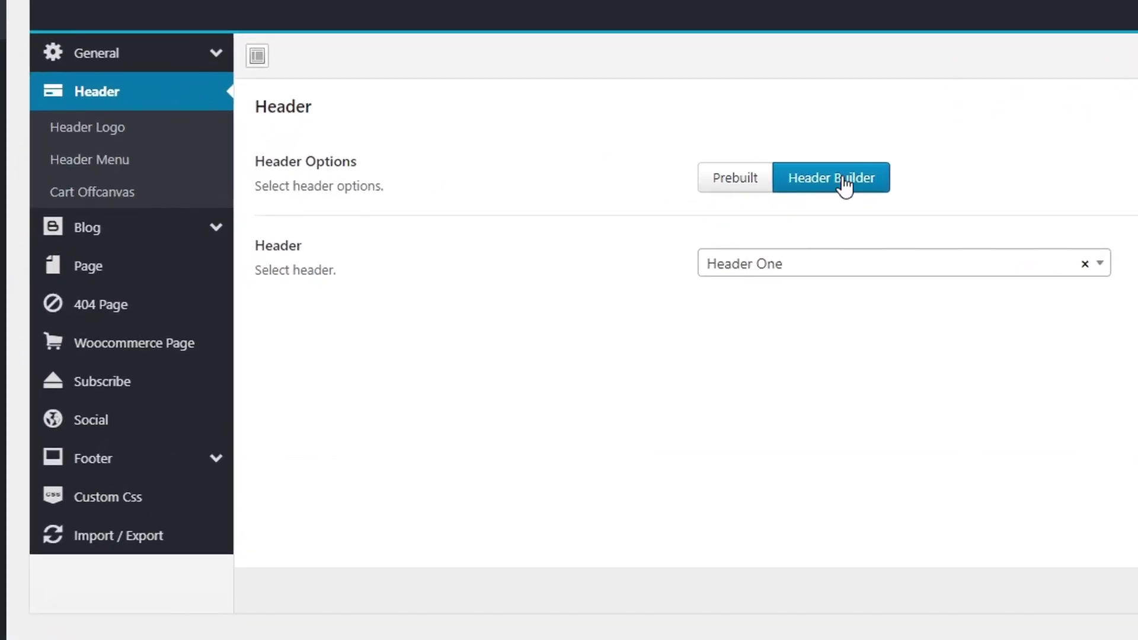
click(798, 272)
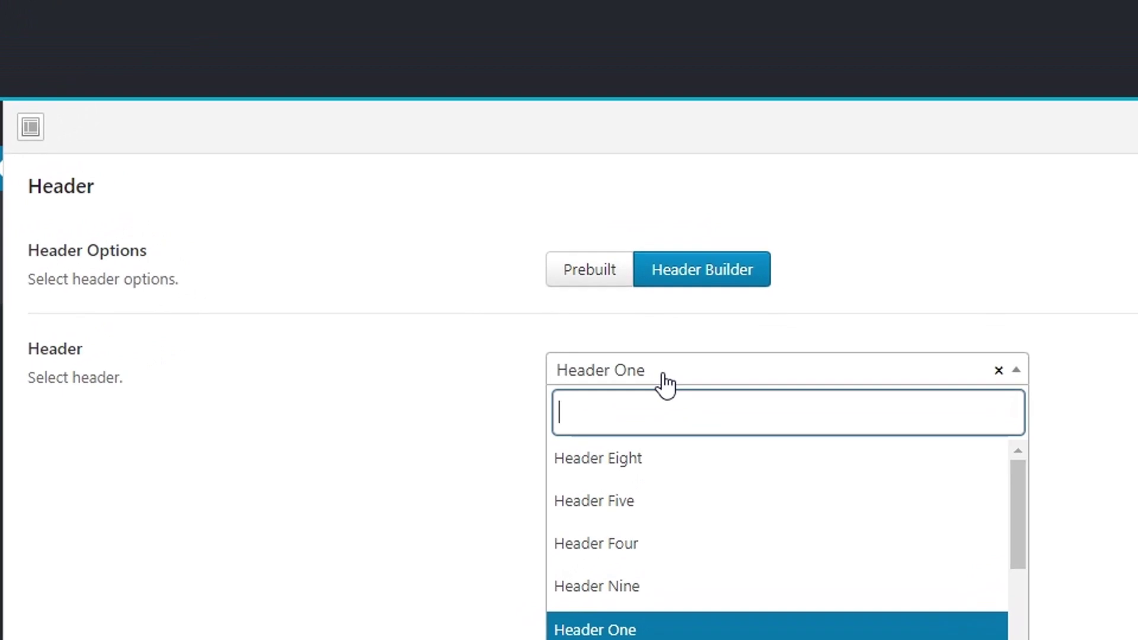
click(651, 590)
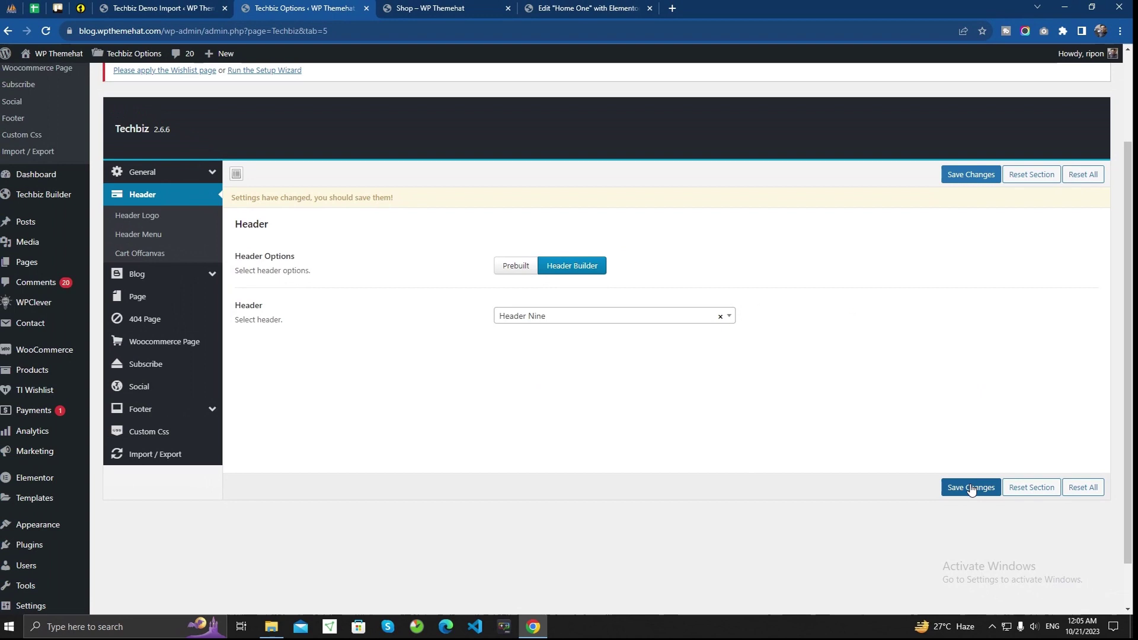
click(970, 487)
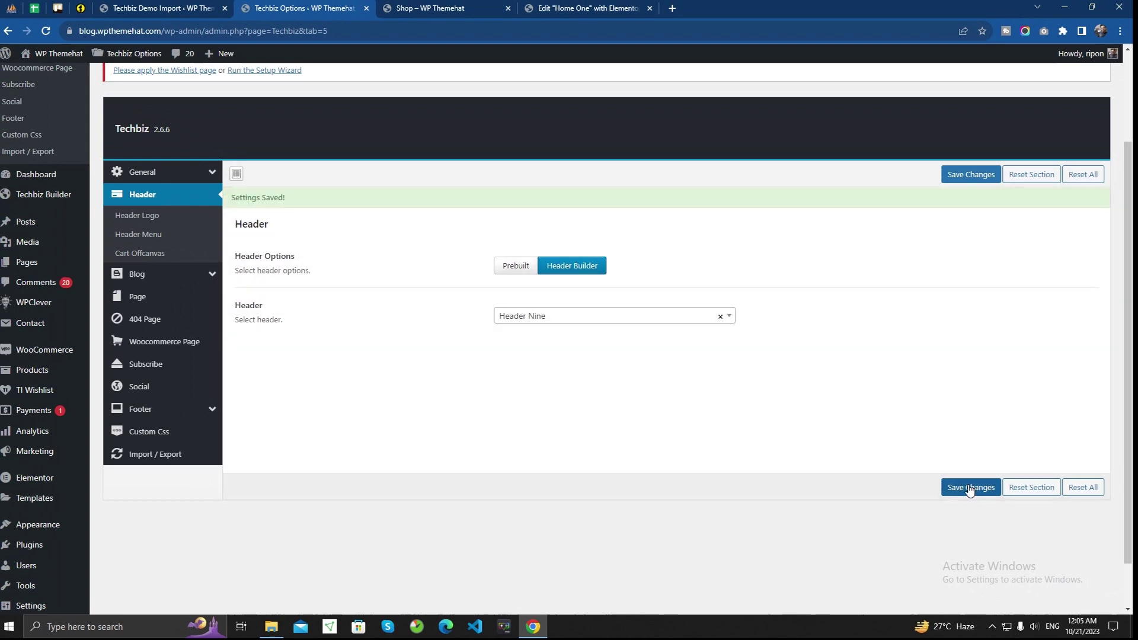
- Reload the shop page and examine its new header and the existing footer
click(456, 6)
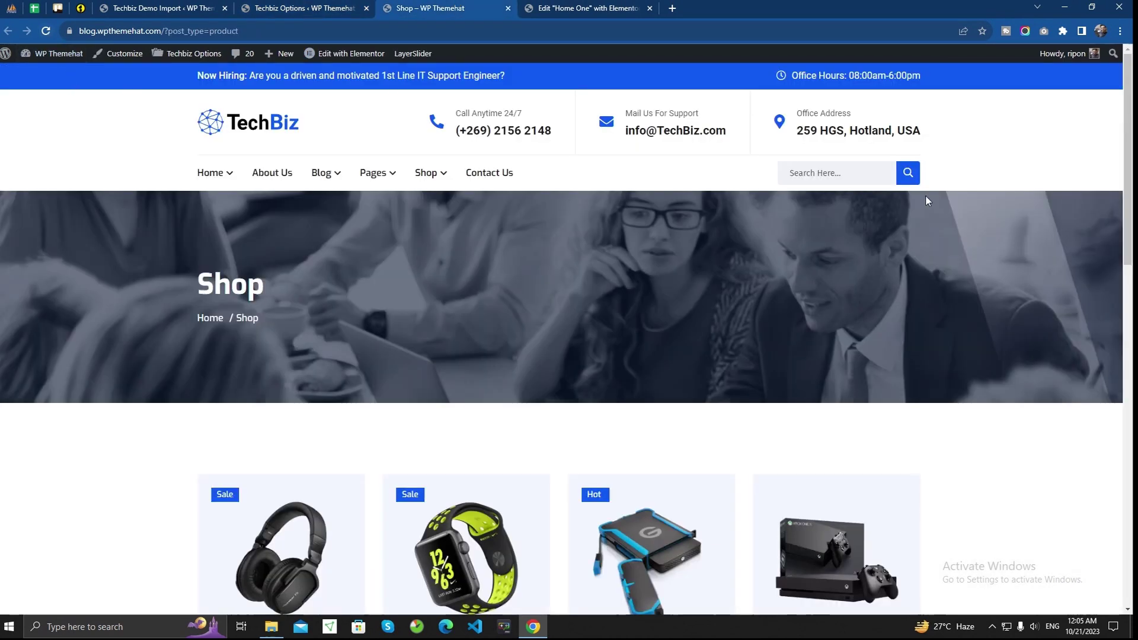
click(46, 33)
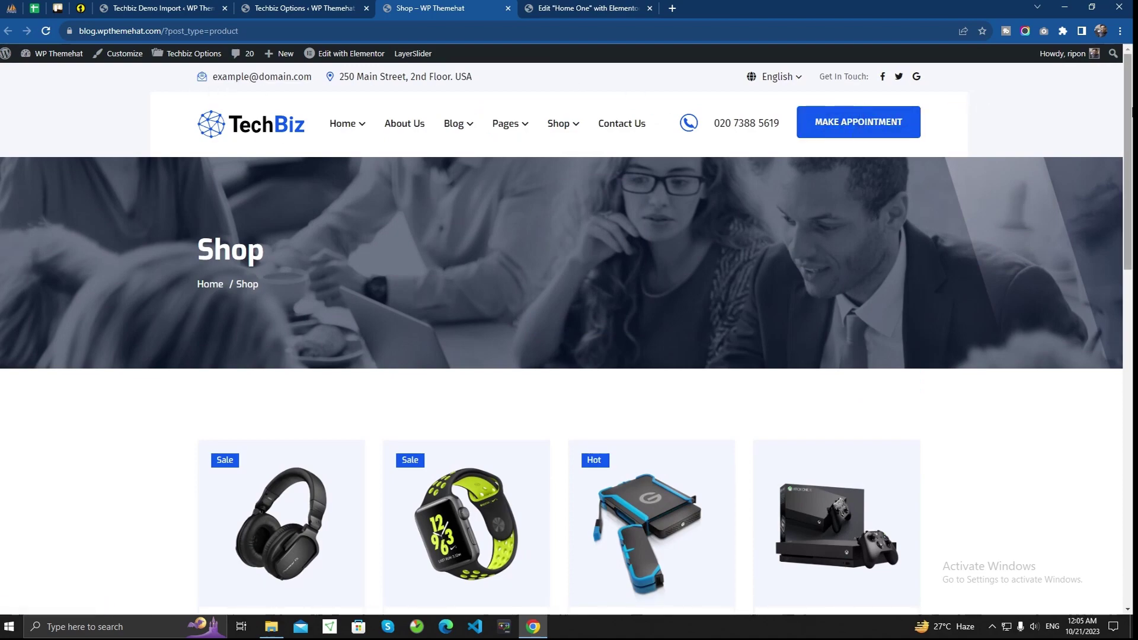
drag(1131, 104, 1080, 460)
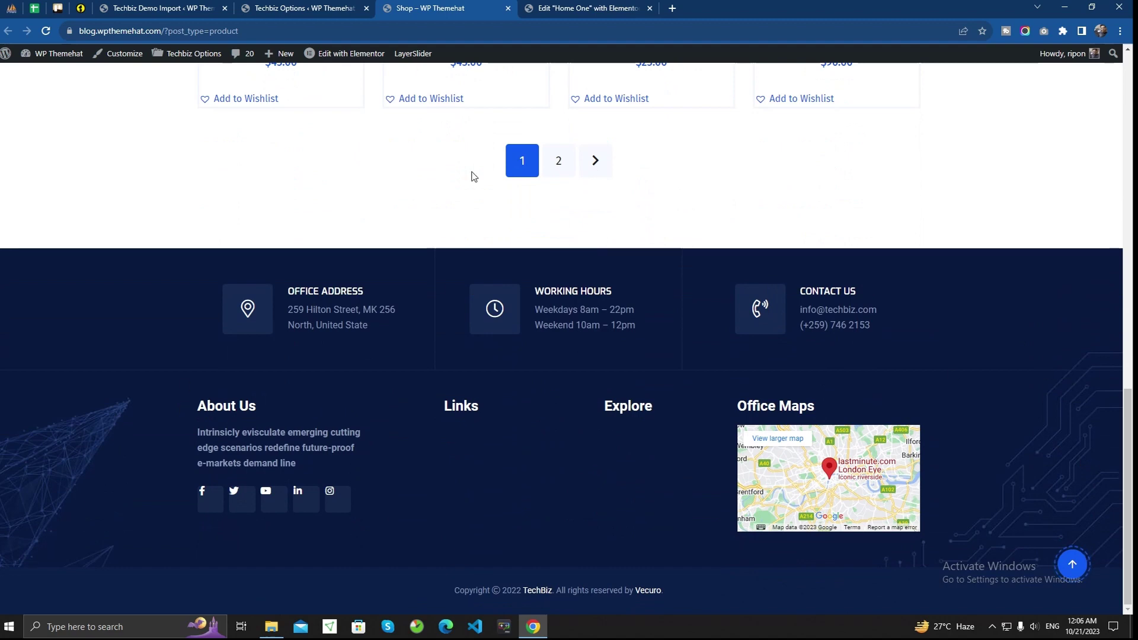
- In the Footer settings of Techbiz Options, select Footer Five as the footer and save the changes
click(296, 4)
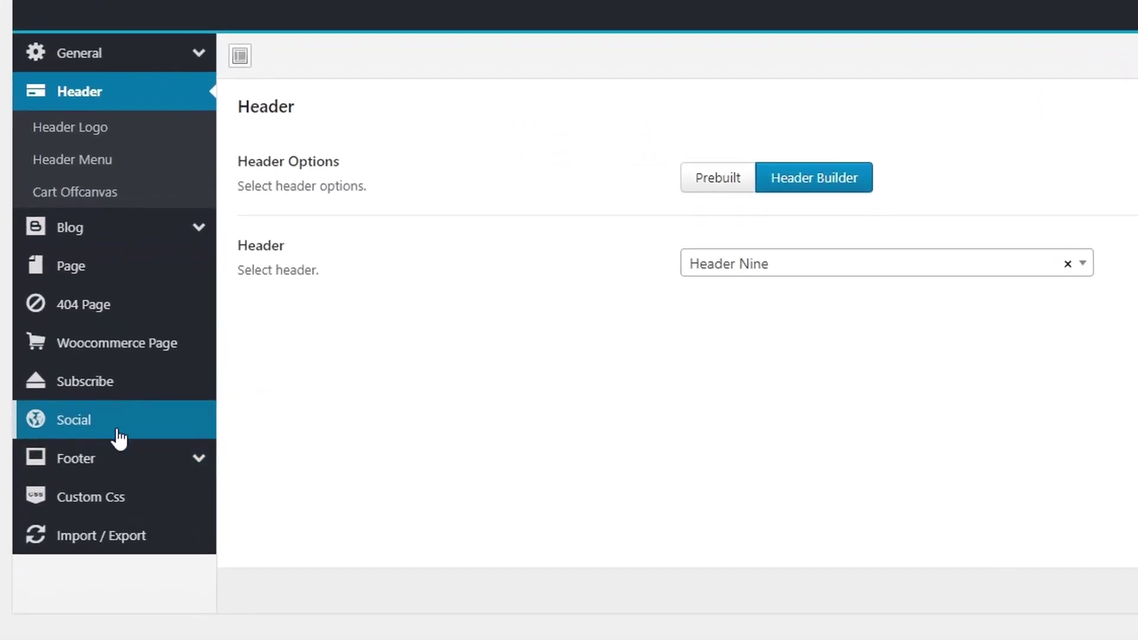
click(145, 469)
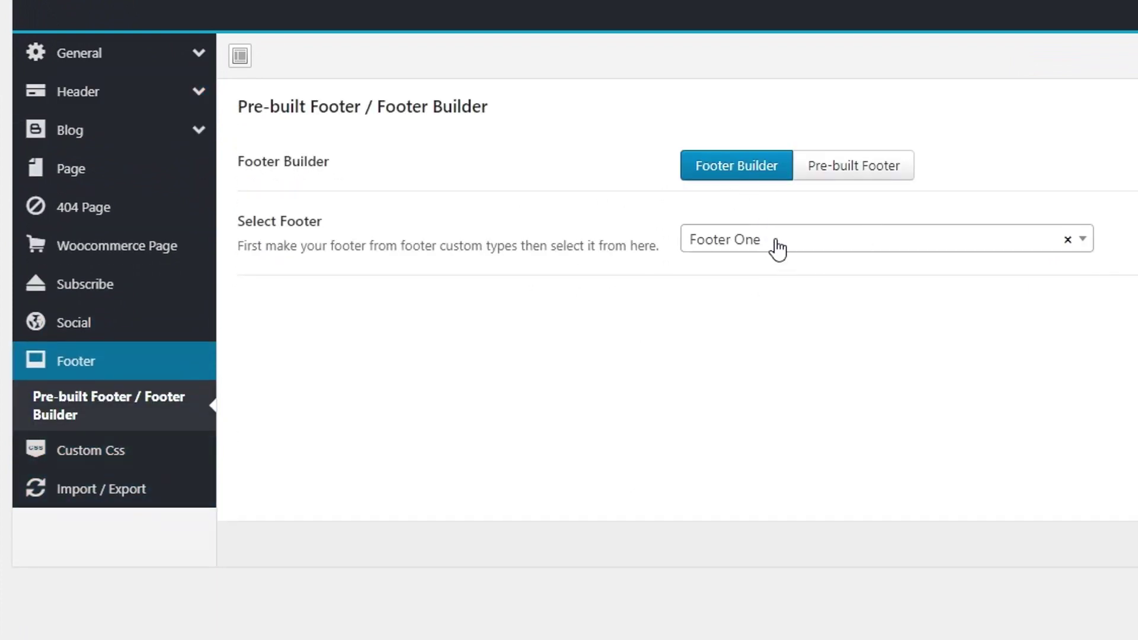
click(800, 246)
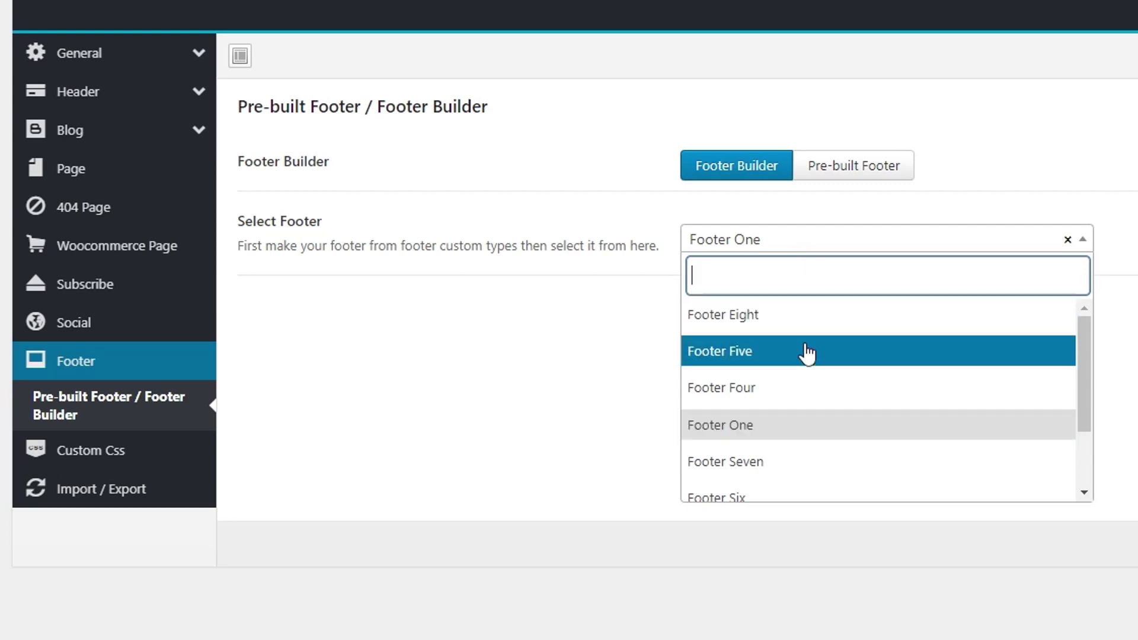
click(806, 362)
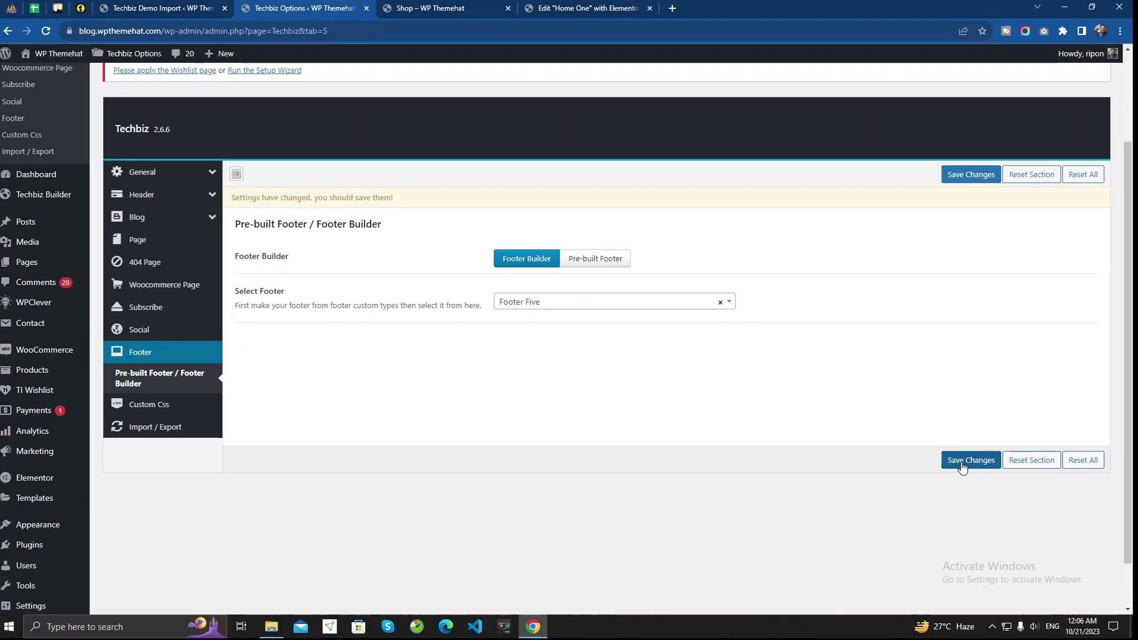
click(961, 463)
- Reload the shop page and examine its footer, header and the wishlist links on the product cards
click(450, 7)
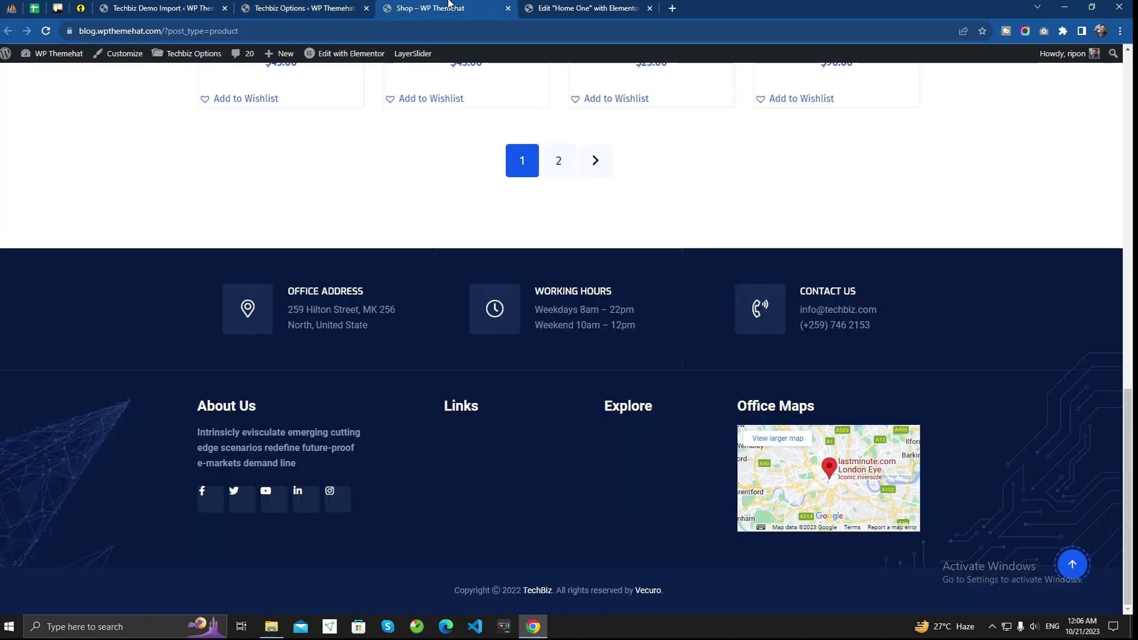
click(45, 31)
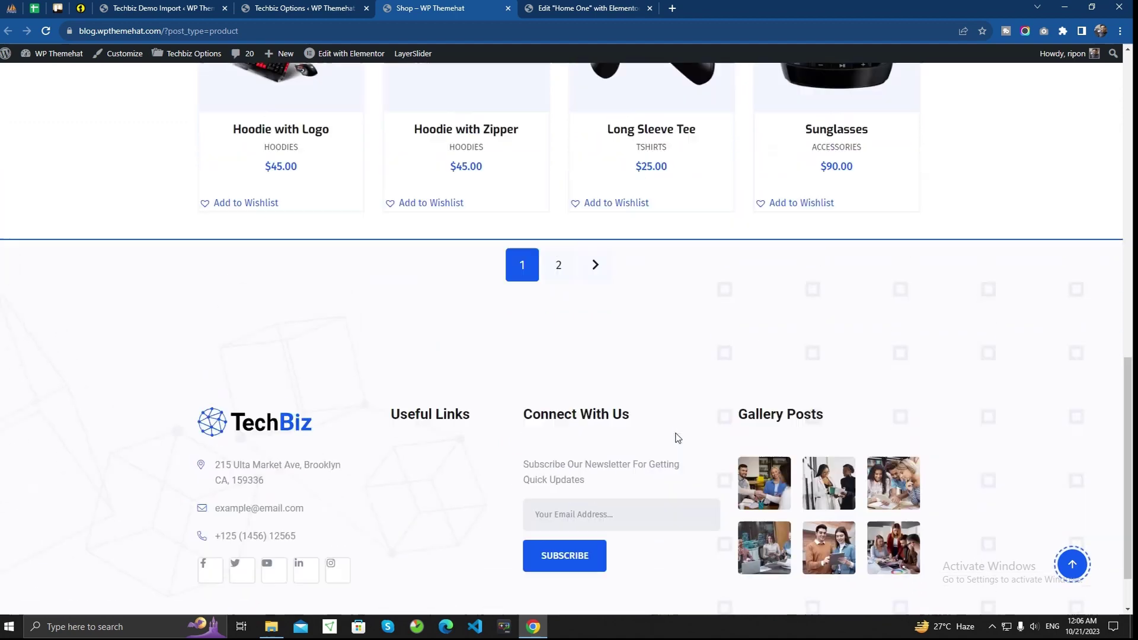
scroll(678, 438, up, 4)
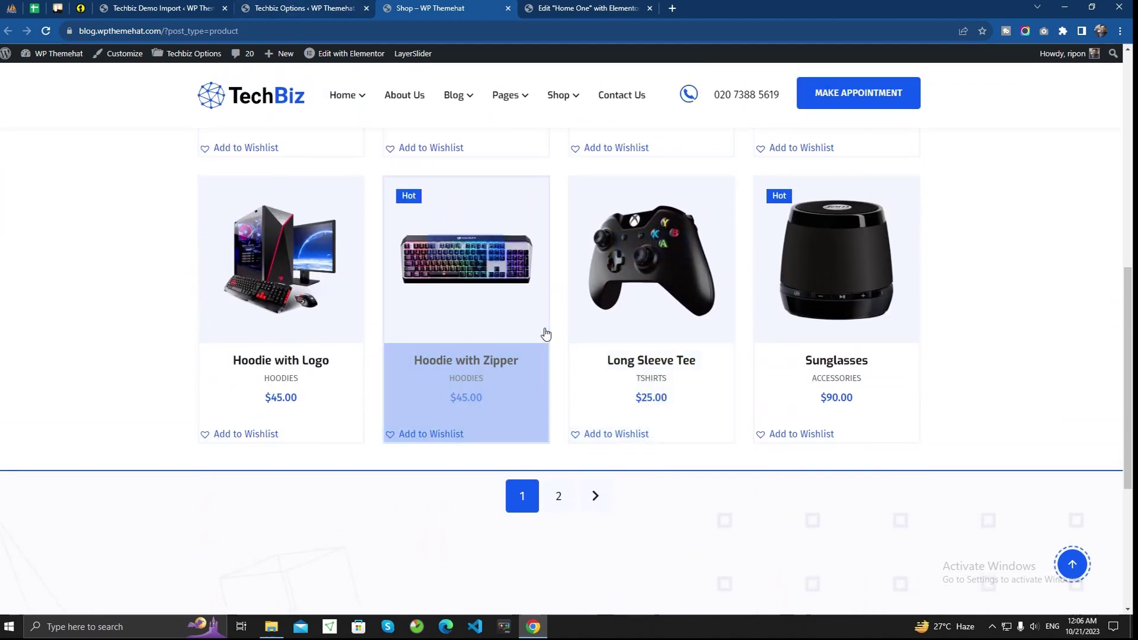
scroll(545, 334, up, 8)
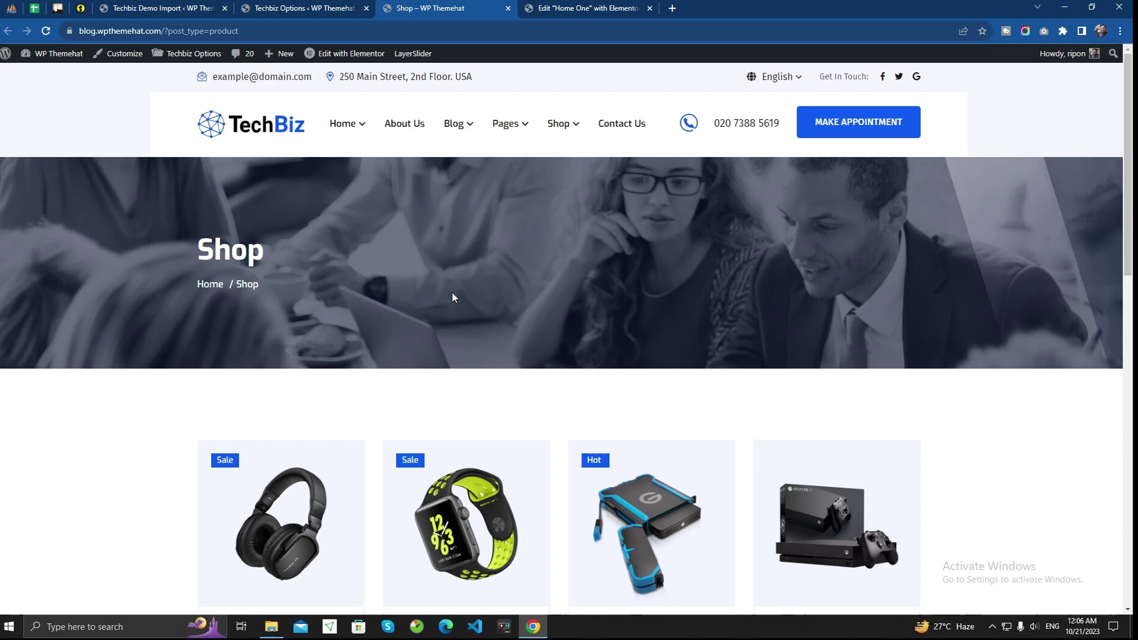
scroll(453, 295, down, 3)
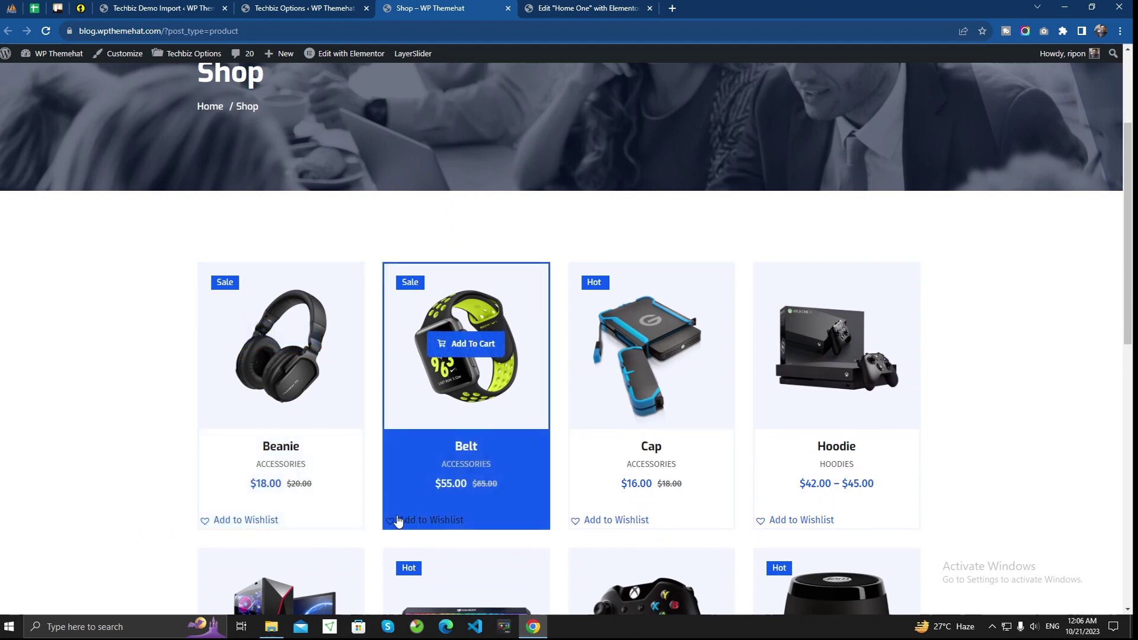
- Return to the WordPress admin and open the Export/Import Settings of TI Wishlist
click(286, 5)
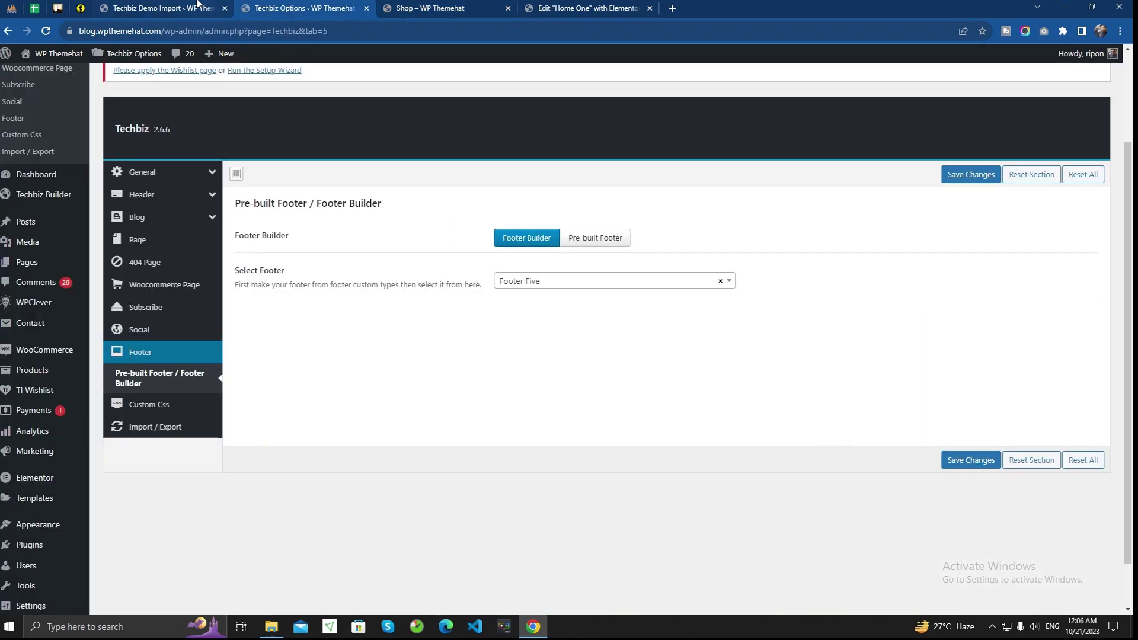
scroll(24, 323, down, 1)
mouse_move(44, 458)
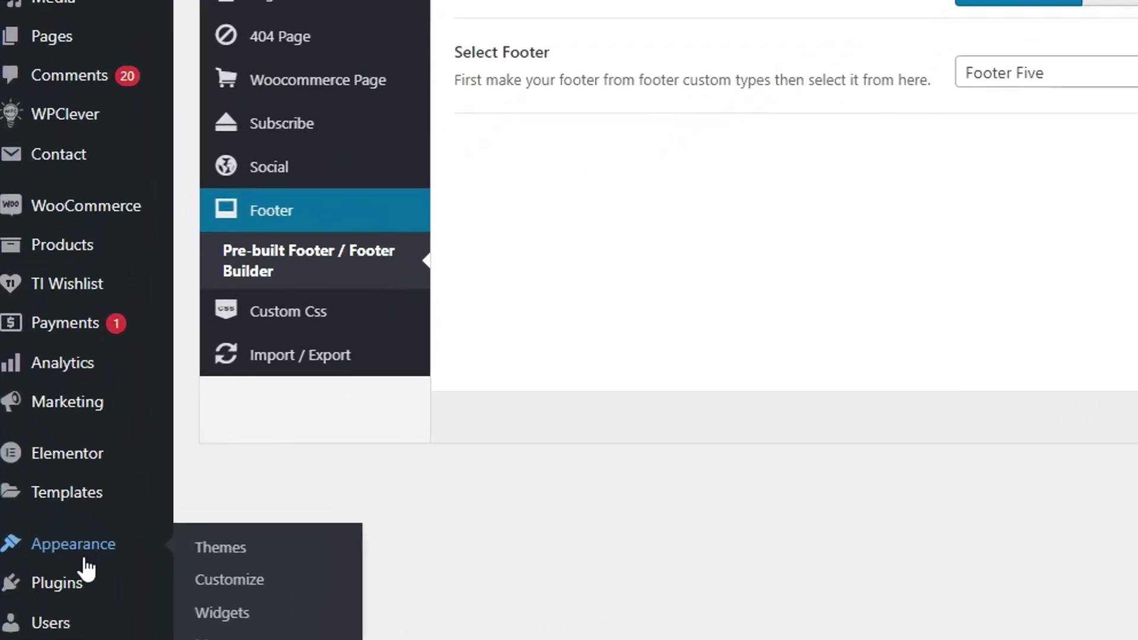
mouse_move(71, 300)
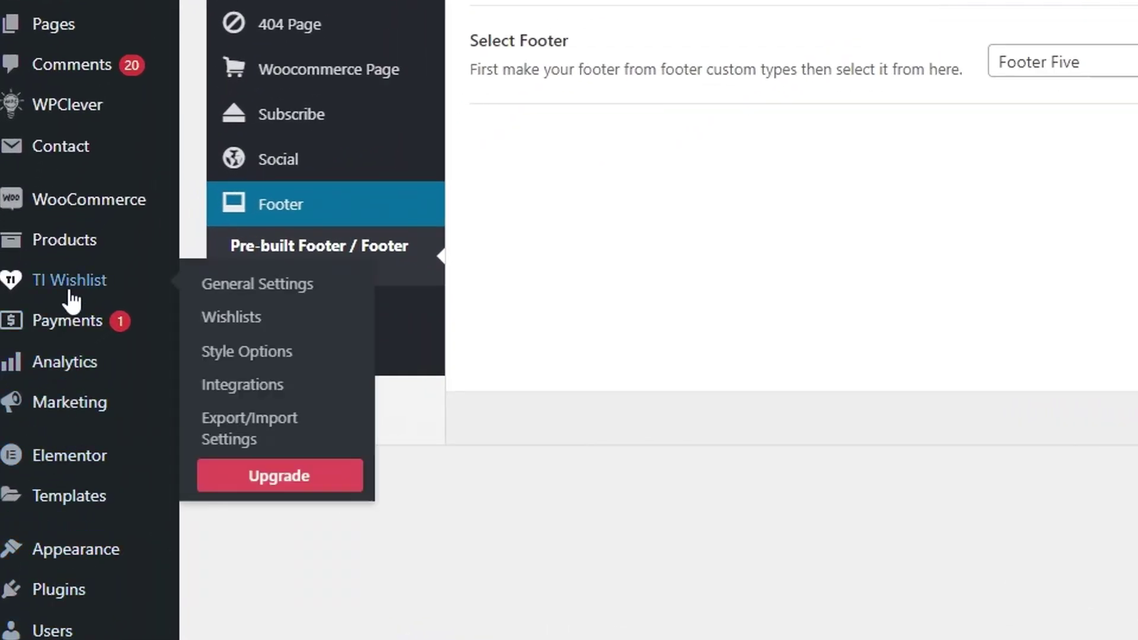
click(247, 433)
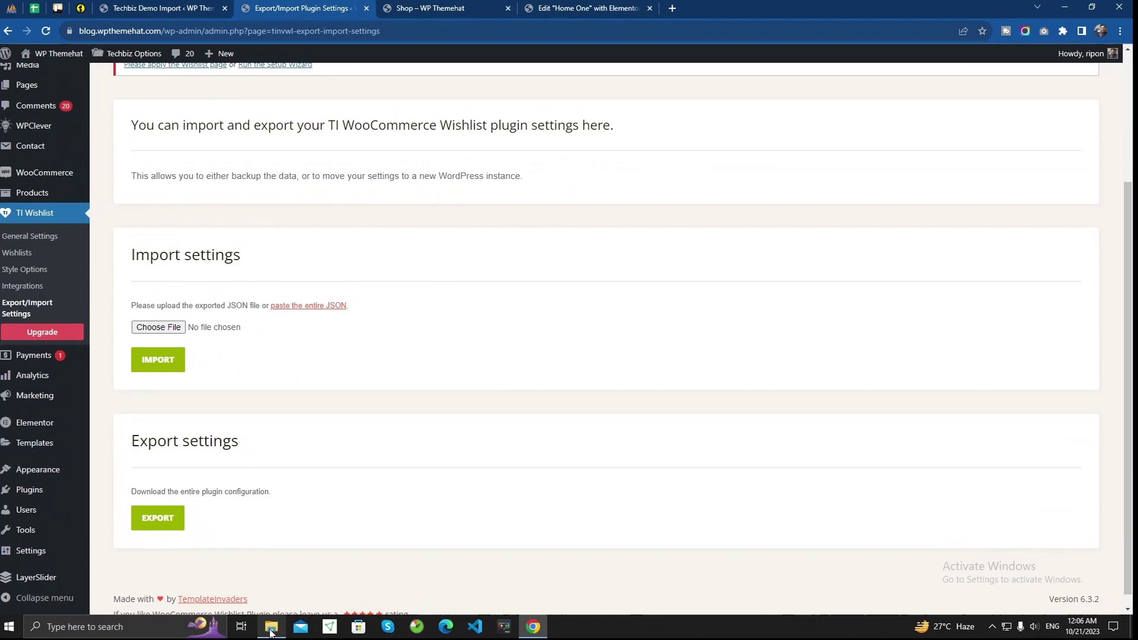
- Switch to File Explorer and extract demo-data.zip in the techbiz-final folder with 7-Zip
click(271, 628)
click(163, 78)
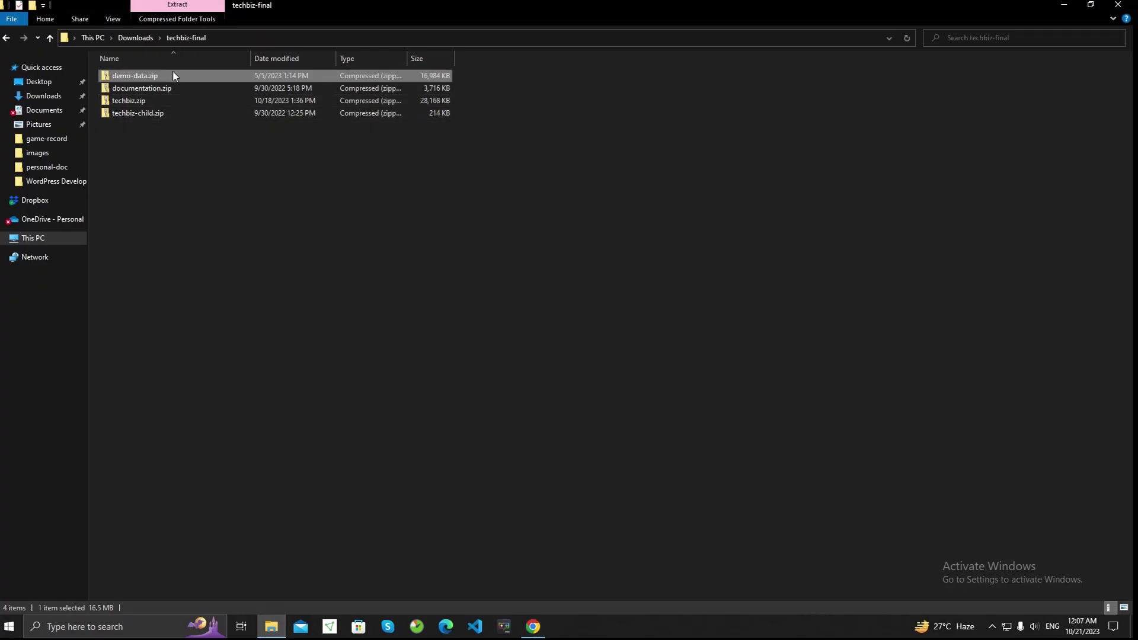
right_click(174, 75)
mouse_move(315, 175)
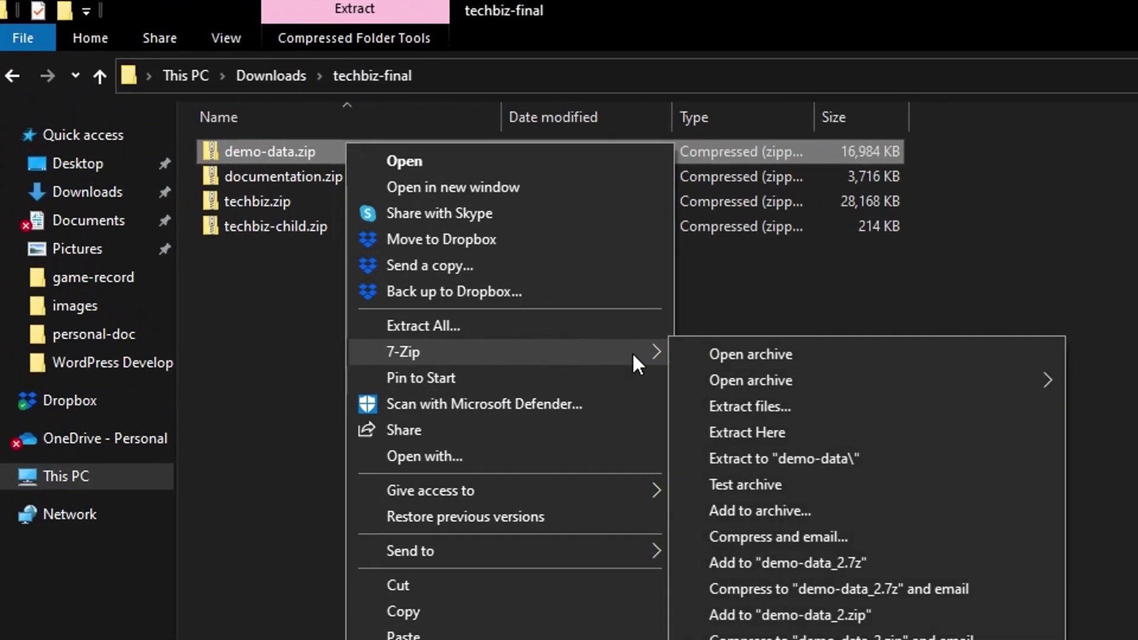
click(779, 428)
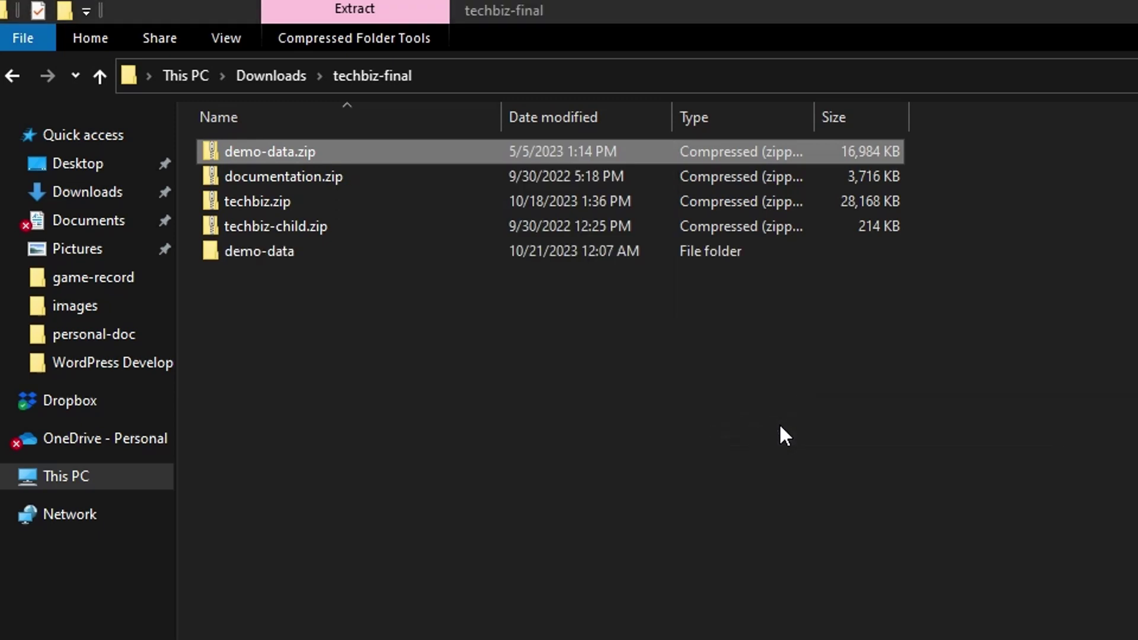
click(365, 420)
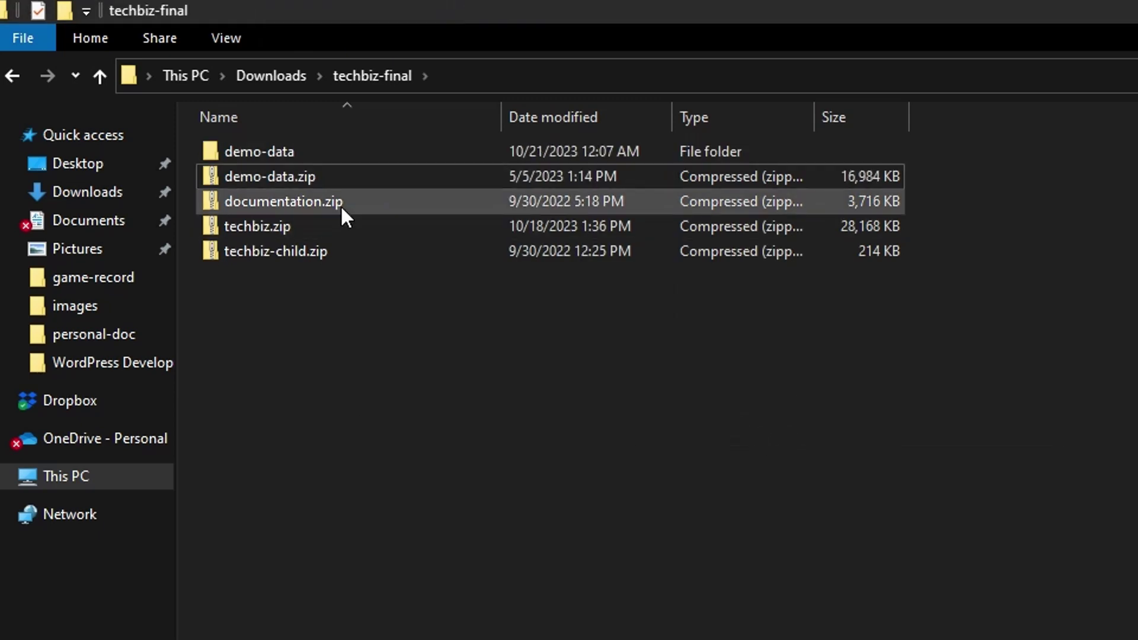
- Open the wishlist folder inside demo-data, select wishlist-settings.json and switch back to the browser
double_click(343, 152)
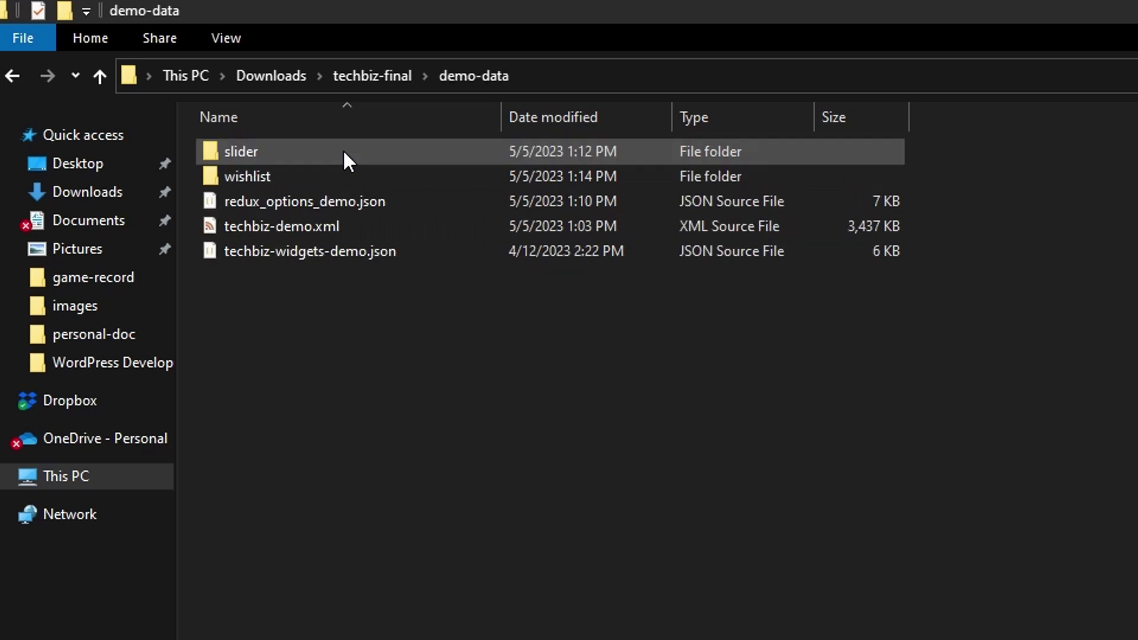
double_click(305, 175)
click(288, 150)
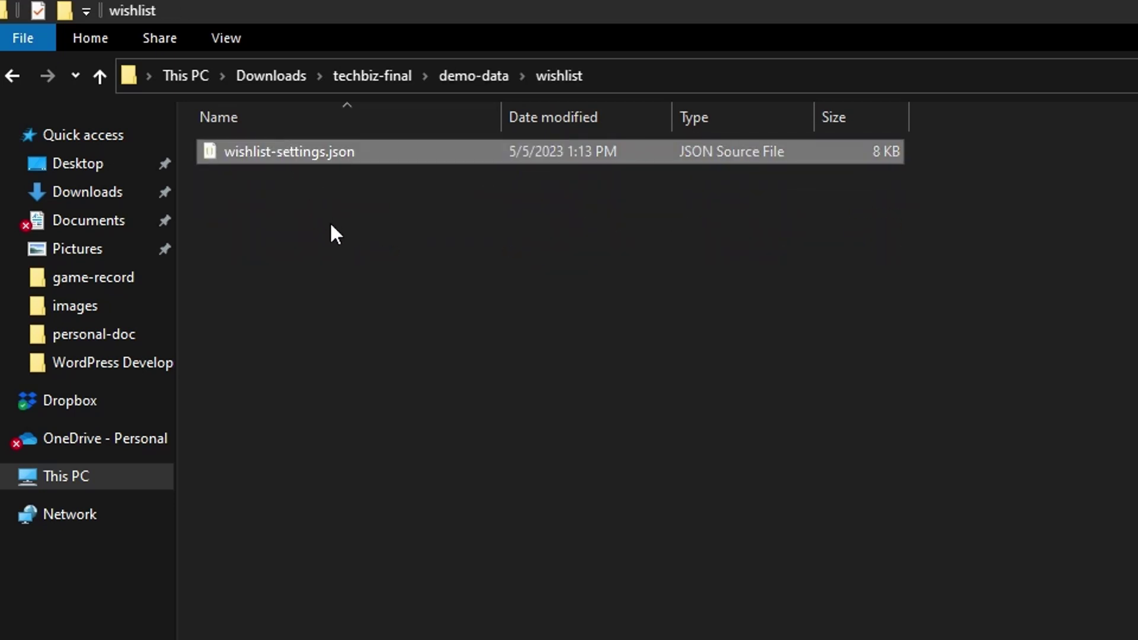
key(alt+Tab)
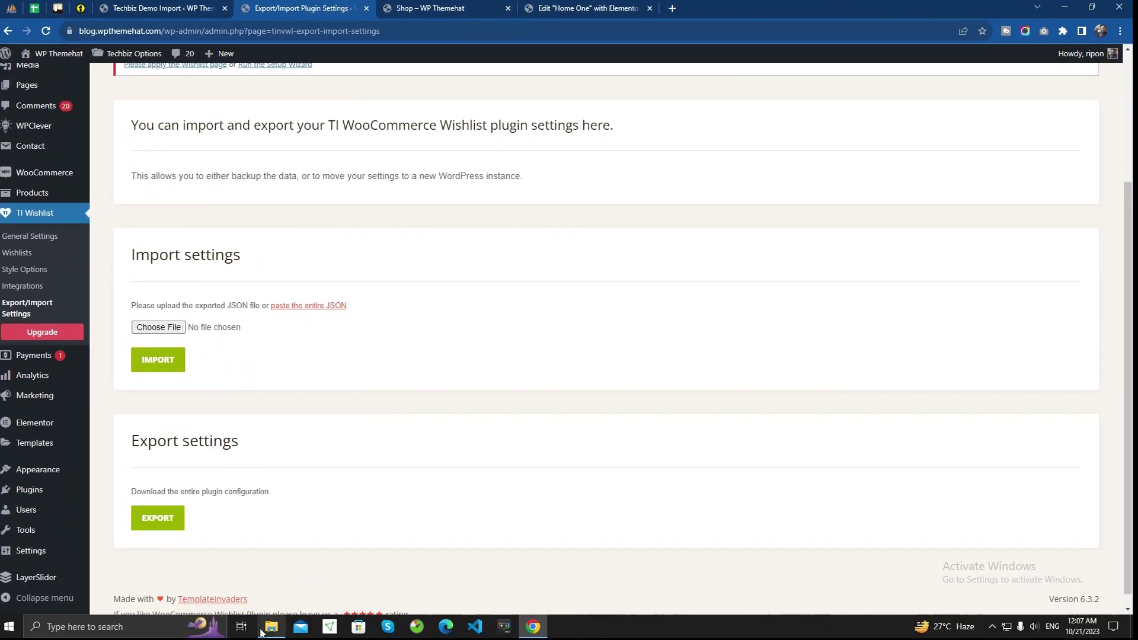
- Import wishlist-settings.json from File Explorer into TI Wishlist and save the plugin's General Settings
click(263, 629)
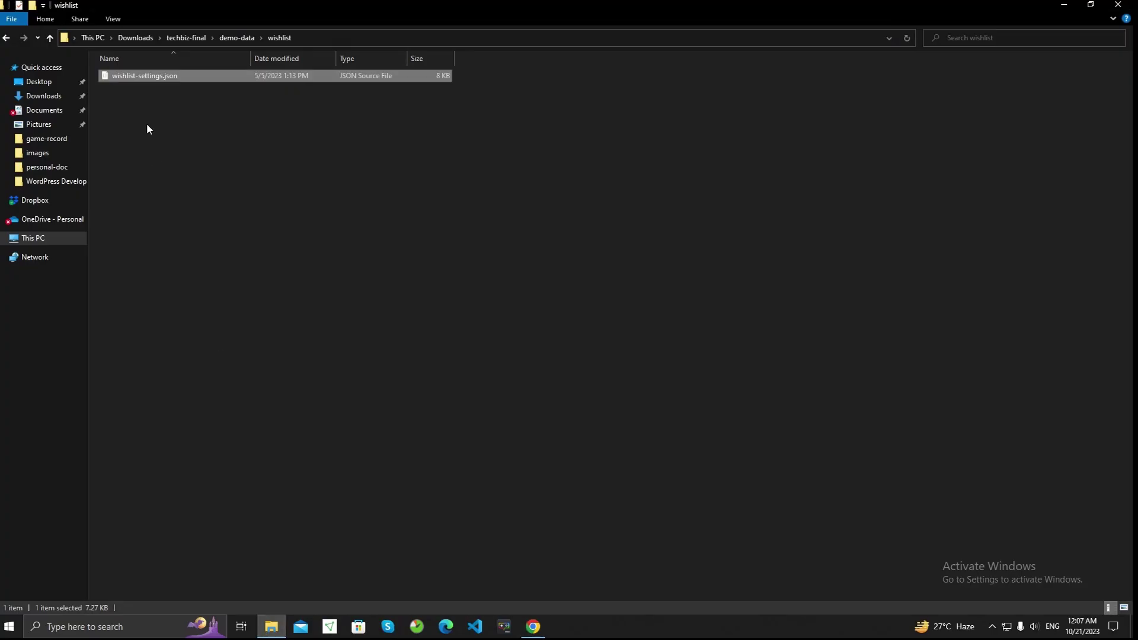
click(150, 81)
key(Escape)
drag(165, 79, 162, 331)
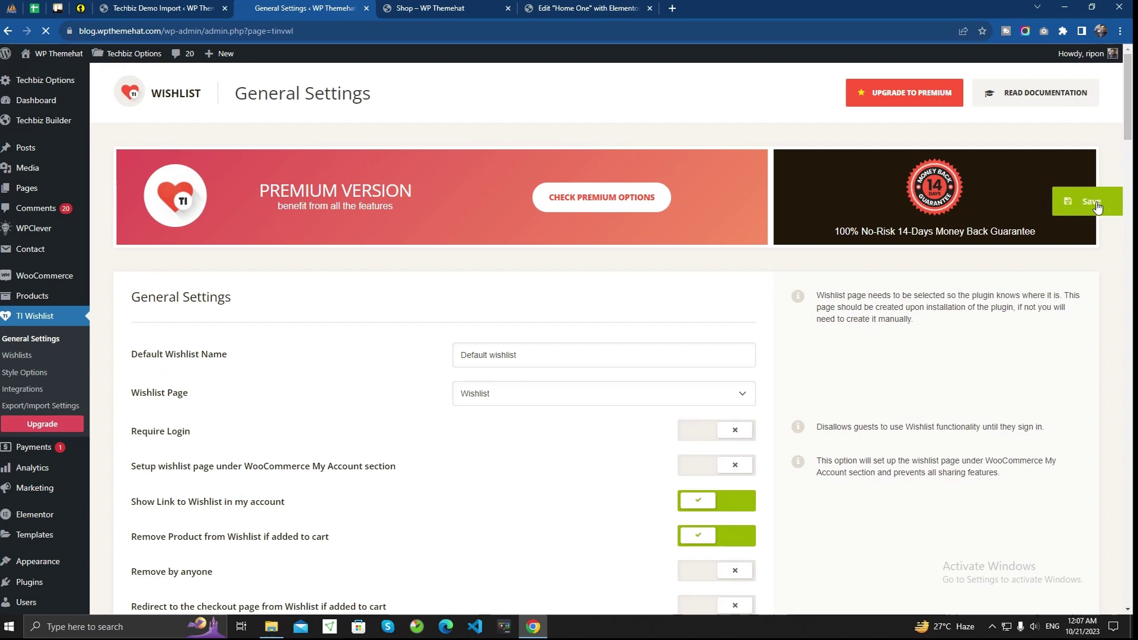
- Reload the shop page and examine the product cards with the imported wishlist settings
click(466, 6)
click(47, 33)
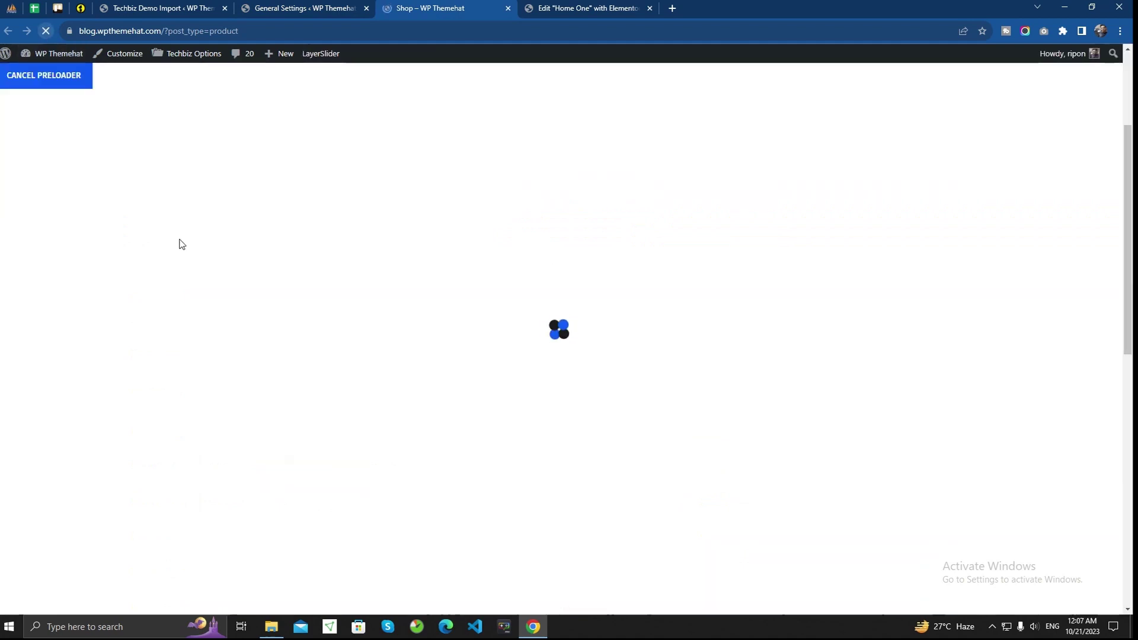
mouse_move(451, 351)
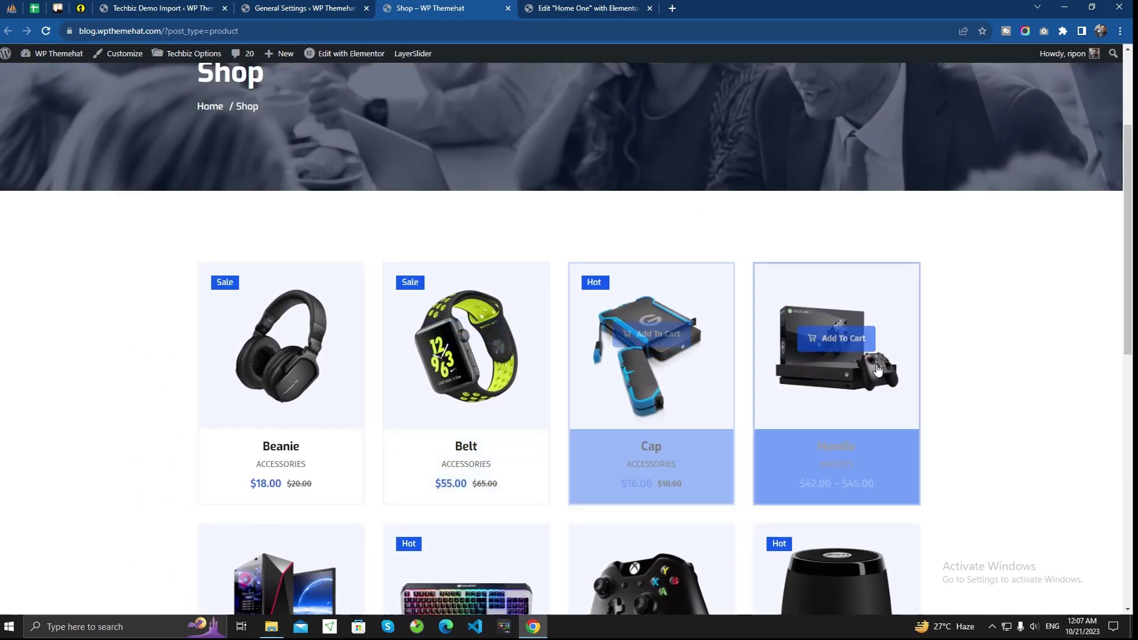
- Look through the shop page's product grid from the page banner down to the pagination
scroll(658, 356, down, 1)
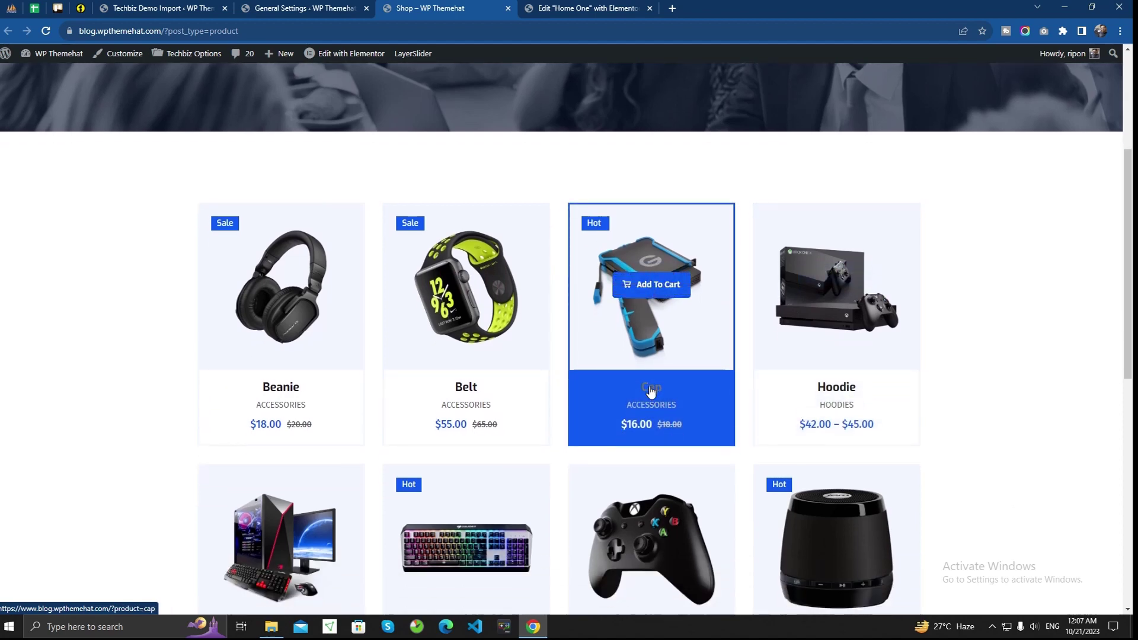
scroll(648, 388, up, 4)
scroll(523, 368, down, 4)
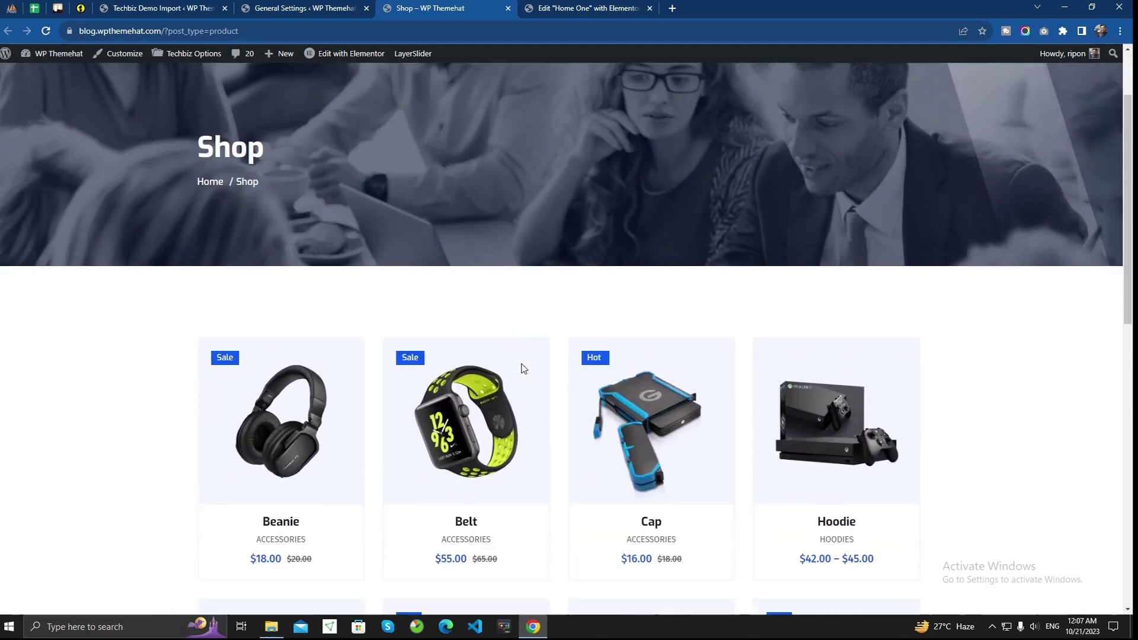
scroll(369, 333, down, 4)
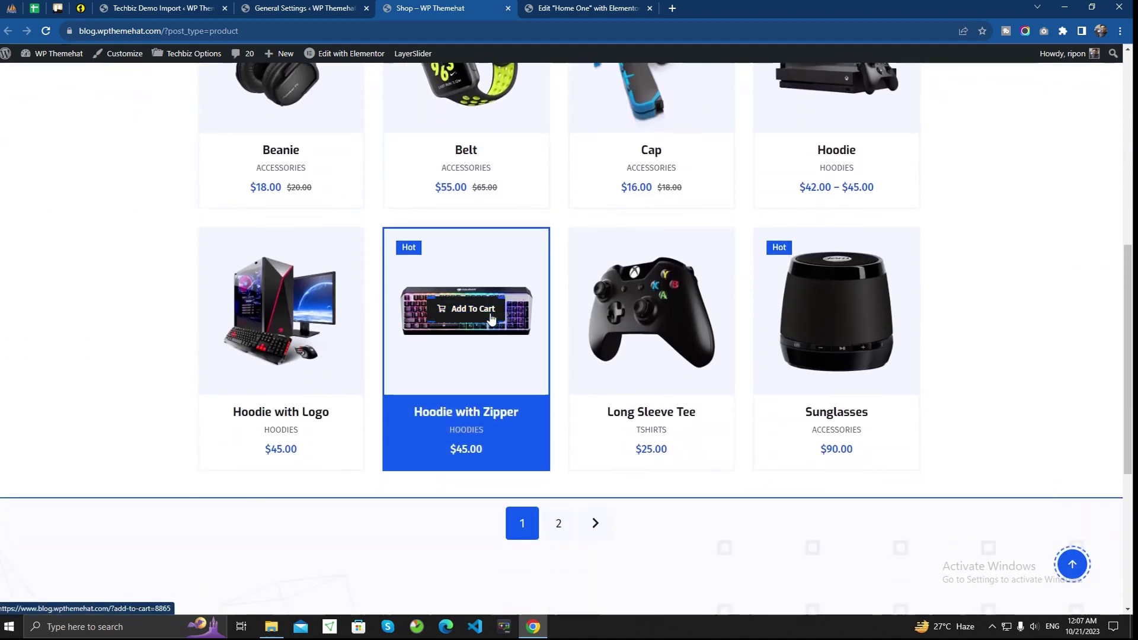
scroll(382, 426, up, 8)
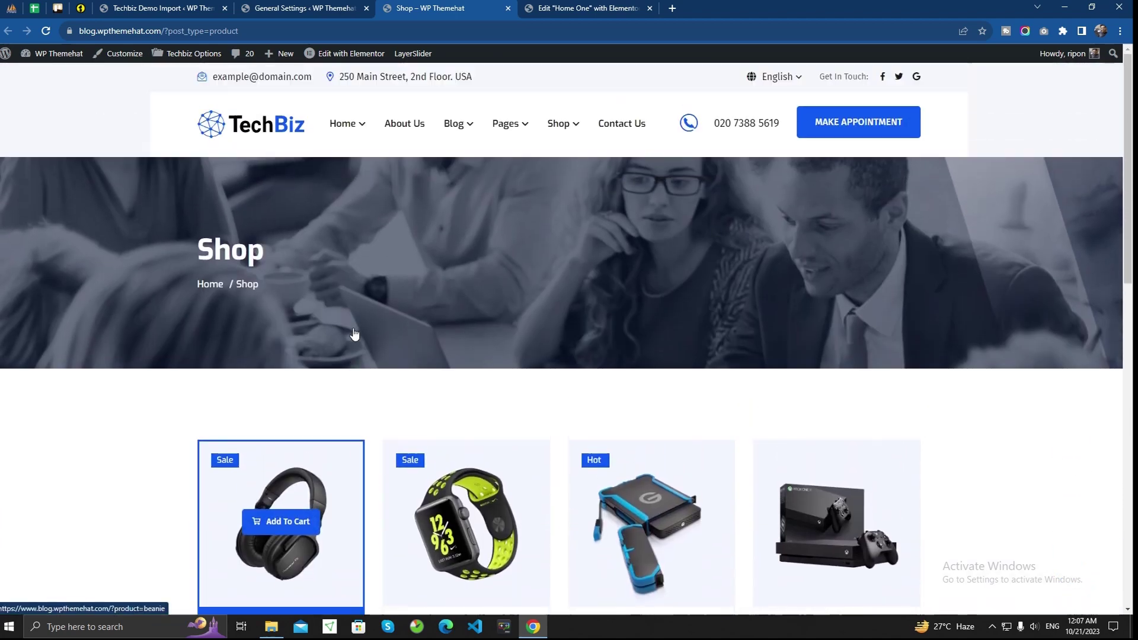
- Open the site's home page and review its header, hero slider, about section and service cards
click(262, 131)
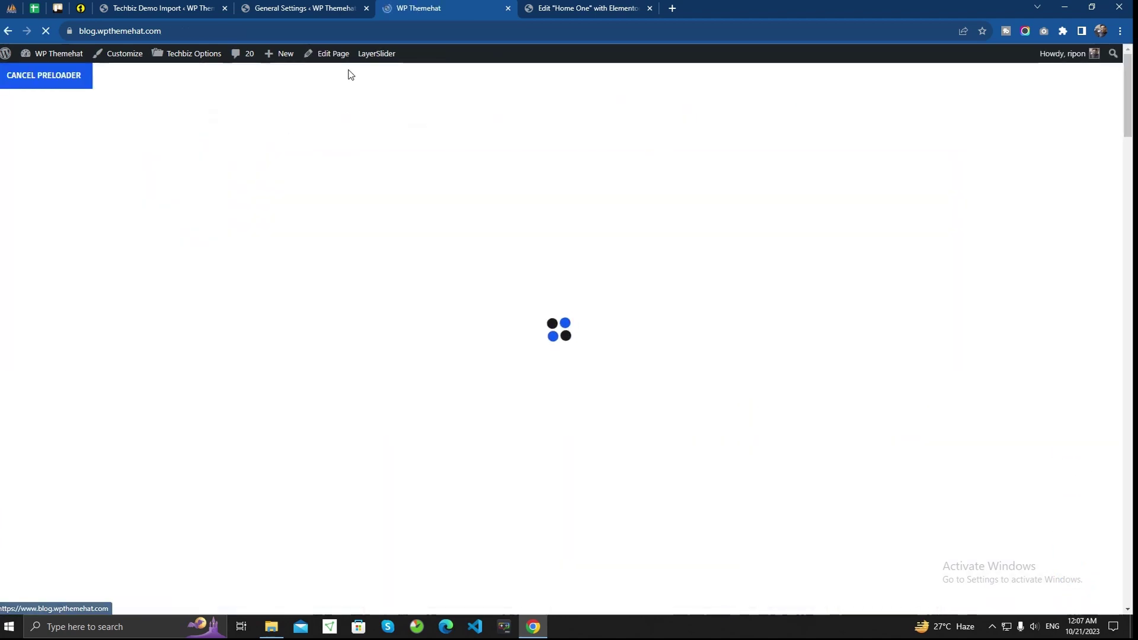
scroll(425, 307, down, 5)
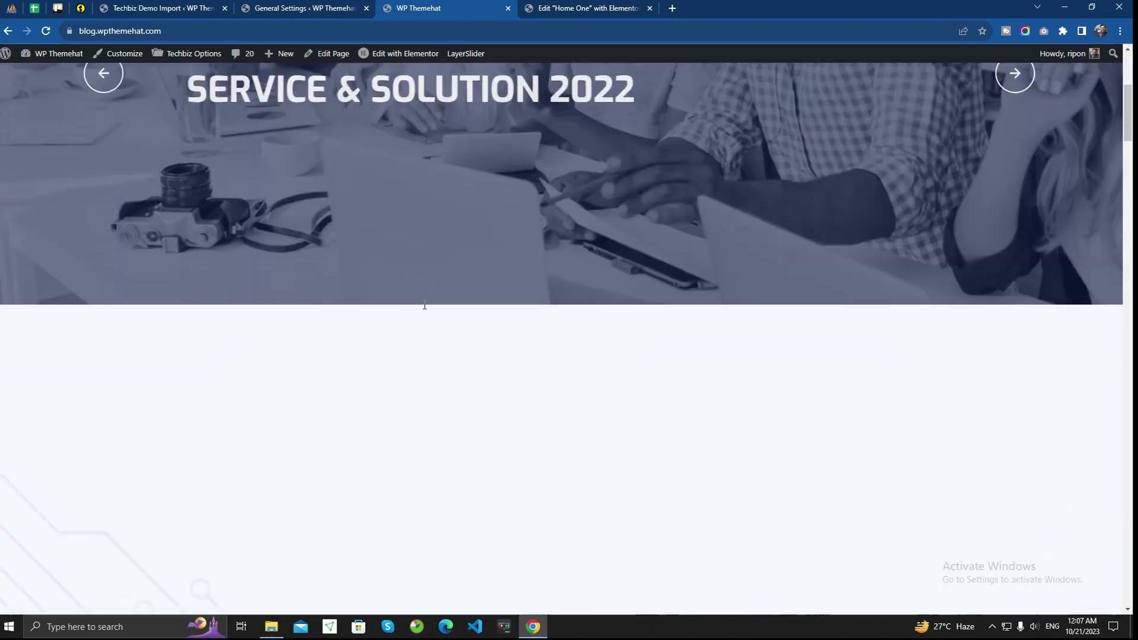
scroll(423, 308, up, 3)
scroll(424, 308, down, 12)
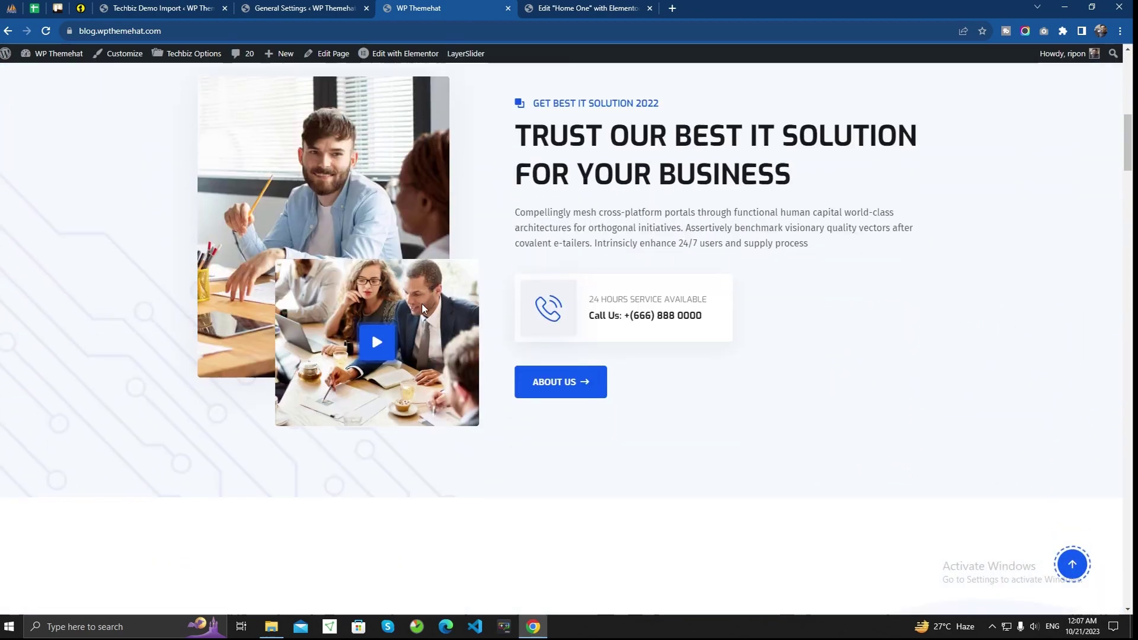
scroll(424, 307, down, 6)
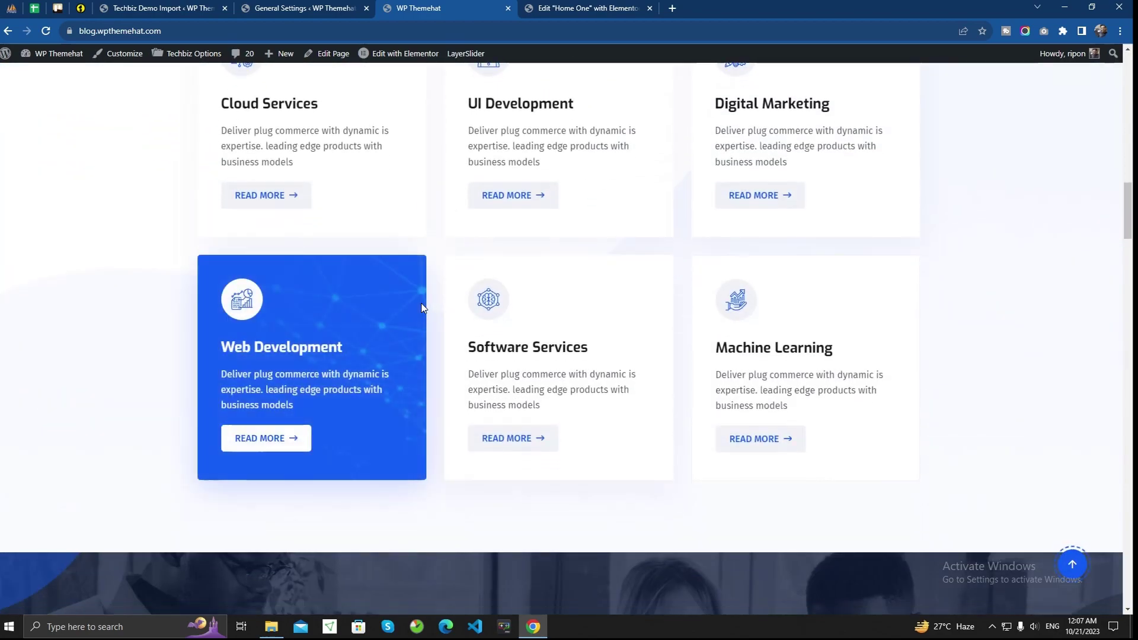
scroll(423, 308, up, 6)
scroll(423, 308, up, 12)
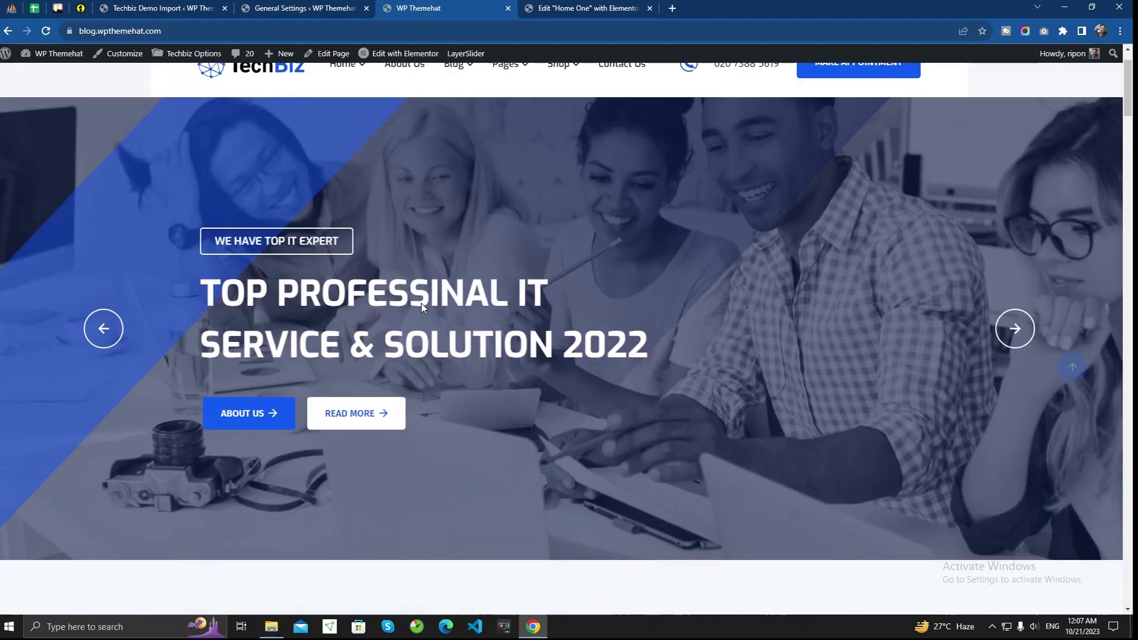
scroll(422, 303, up, 1)
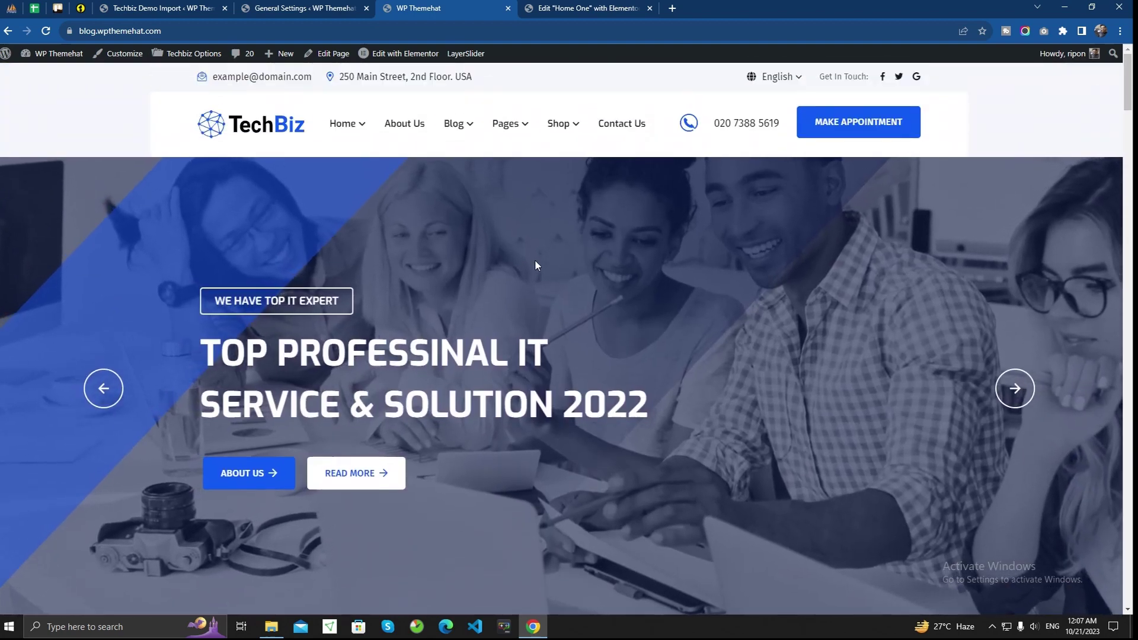